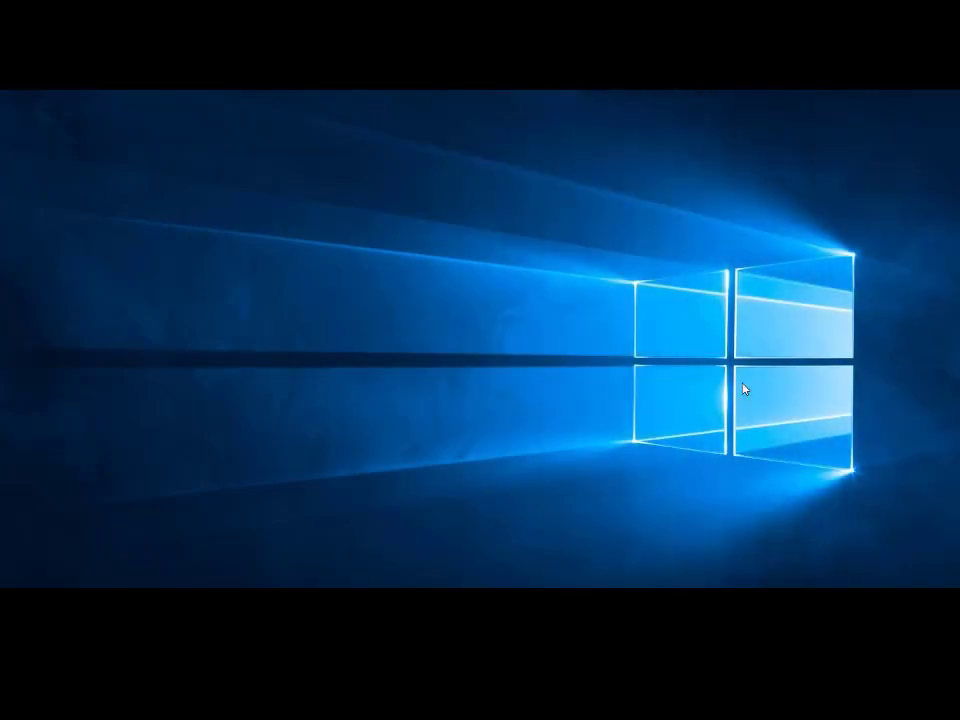
# Launch Excel from the Windows Run dialog by entering EXCEL.
pyautogui.press('super+r')
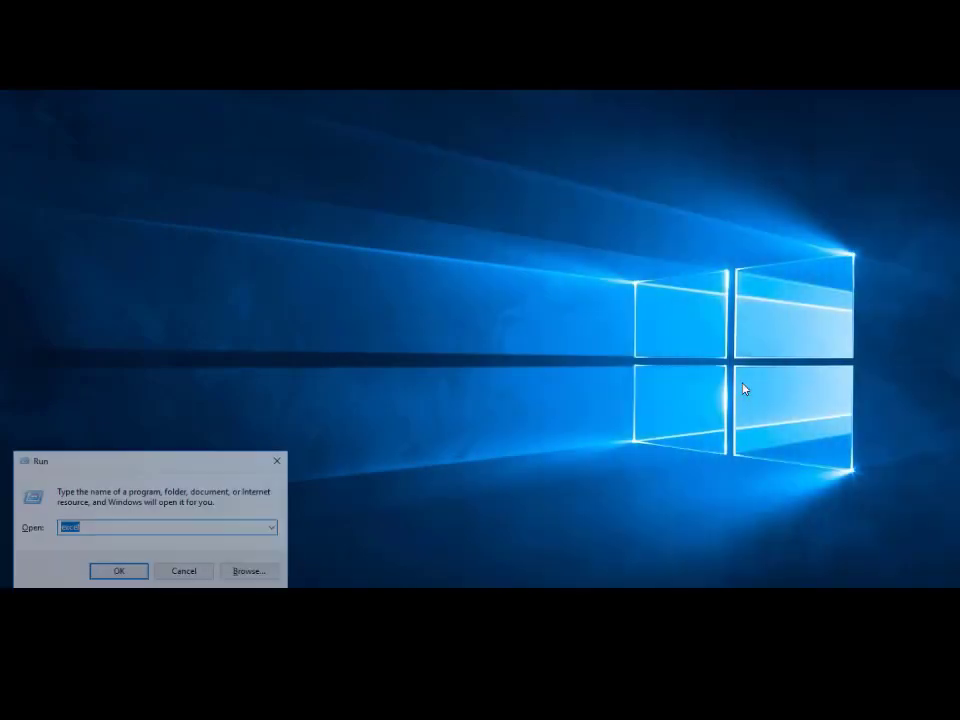
pyautogui.write('EXCE')
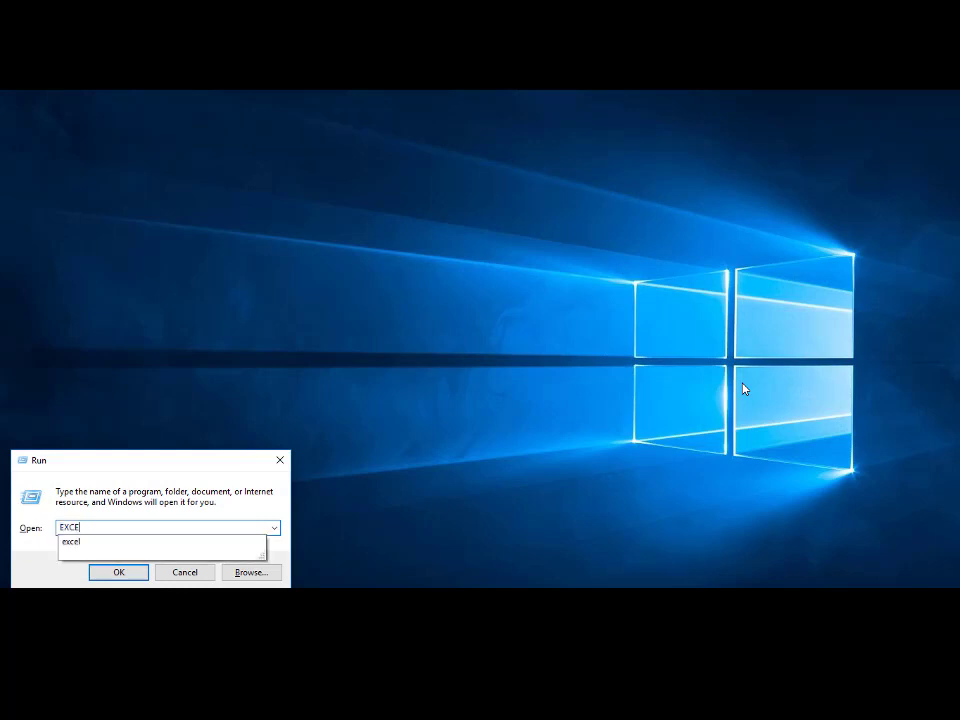
pyautogui.write('L')
pyautogui.press('Return')
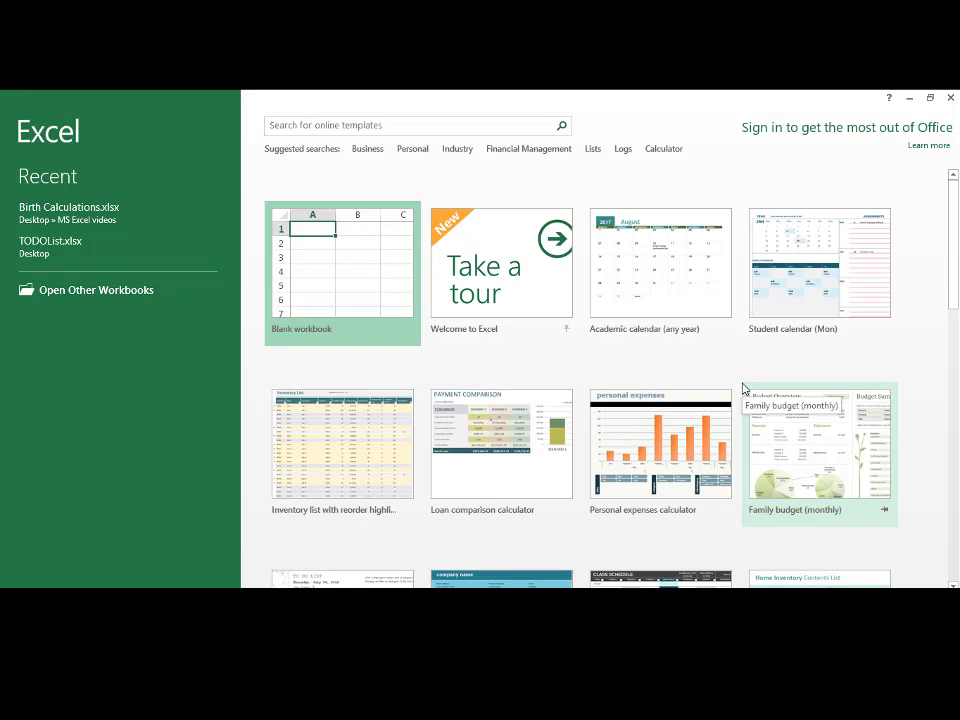
# Start a blank workbook, widen column F and put the heading FAMILY NAMES in F4.
pyautogui.click(343, 279)
pyautogui.click(340, 270)
pyautogui.click(263, 228)
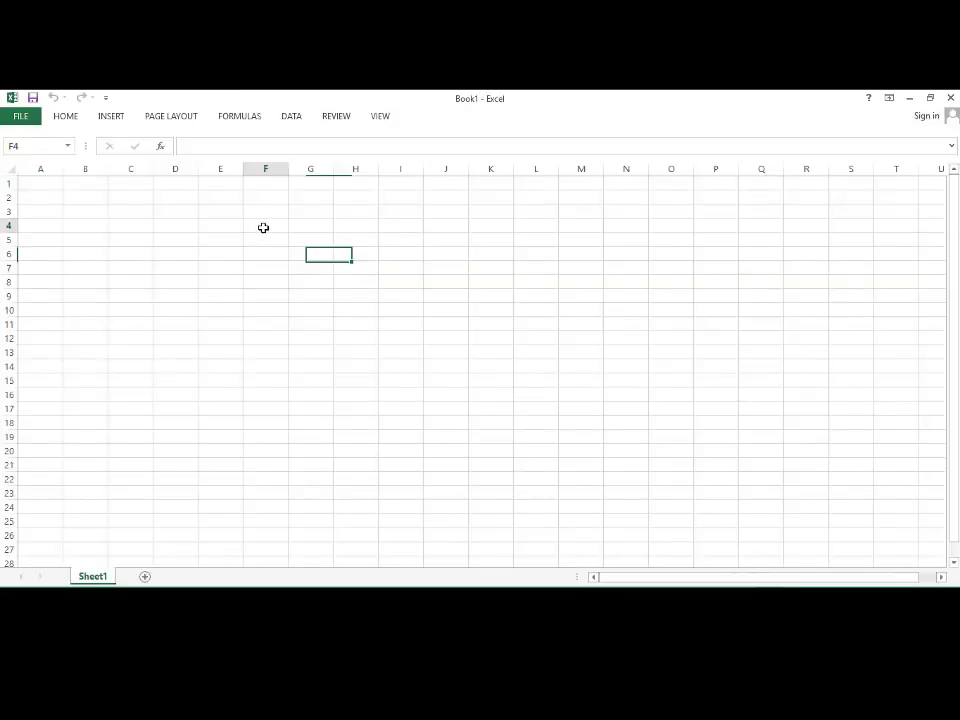
pyautogui.moveTo(289, 169); pyautogui.dragTo(400, 169)
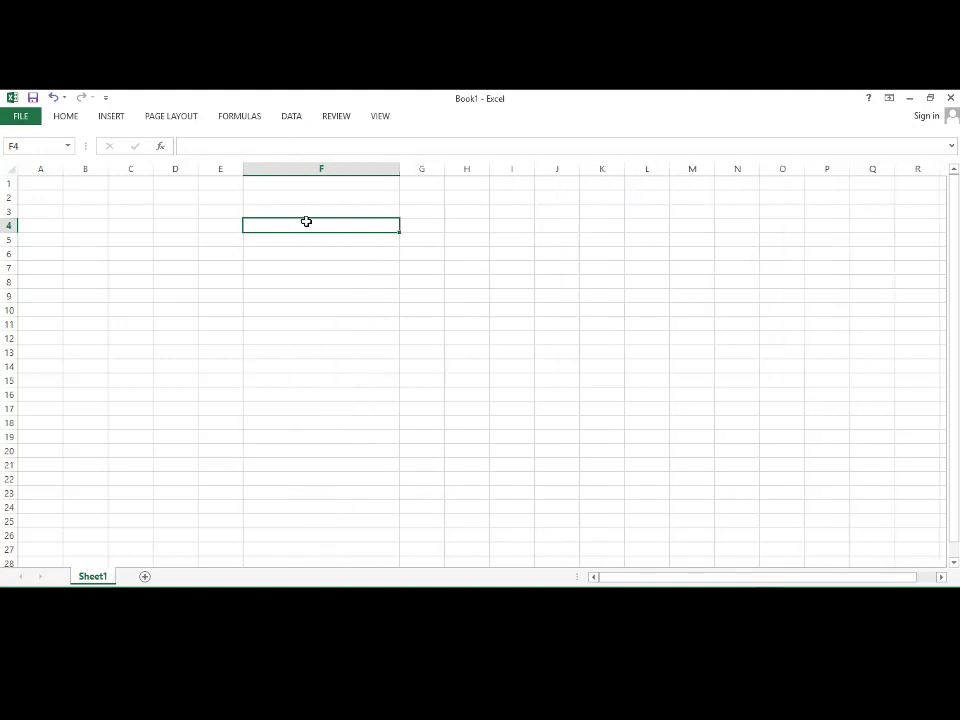
pyautogui.write('F')
pyautogui.write('AM')
pyautogui.write('IL')
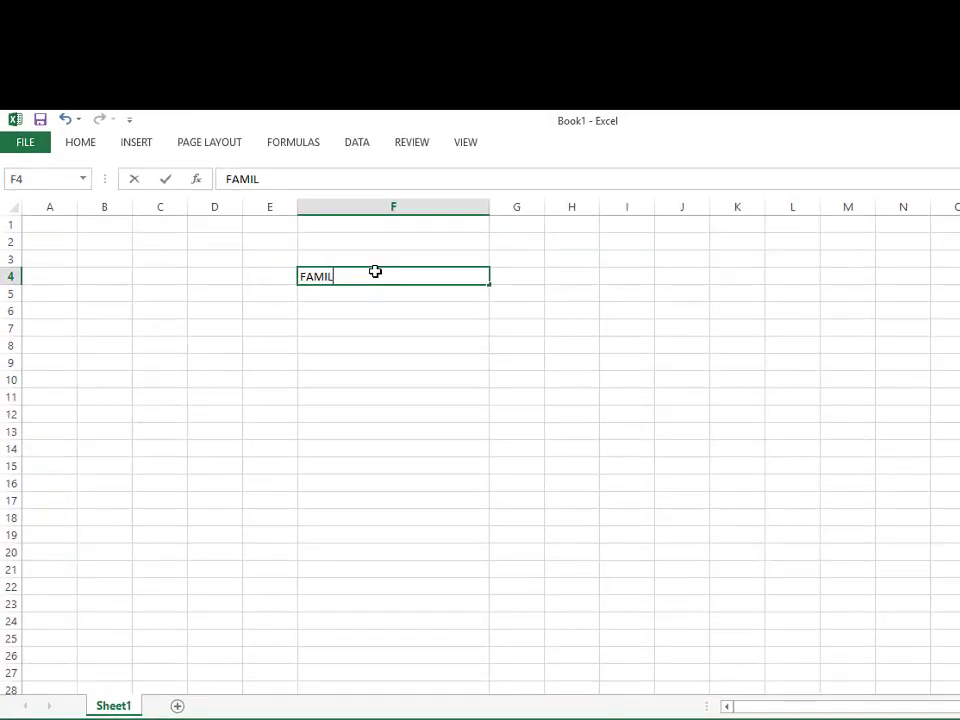
pyautogui.write('Y NAMES')
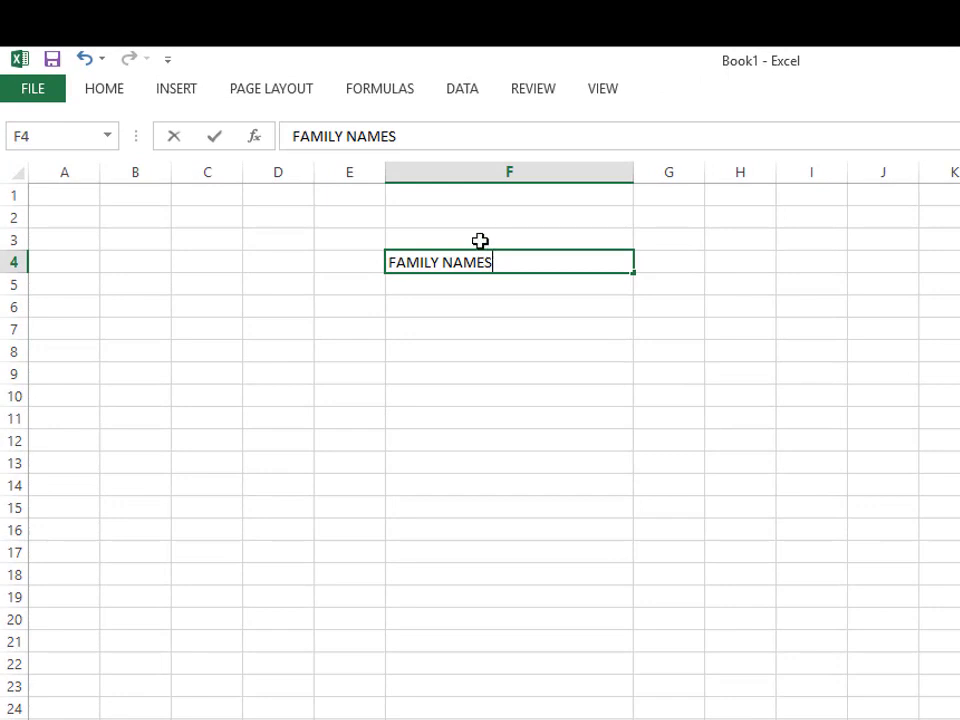
pyautogui.click(456, 290)
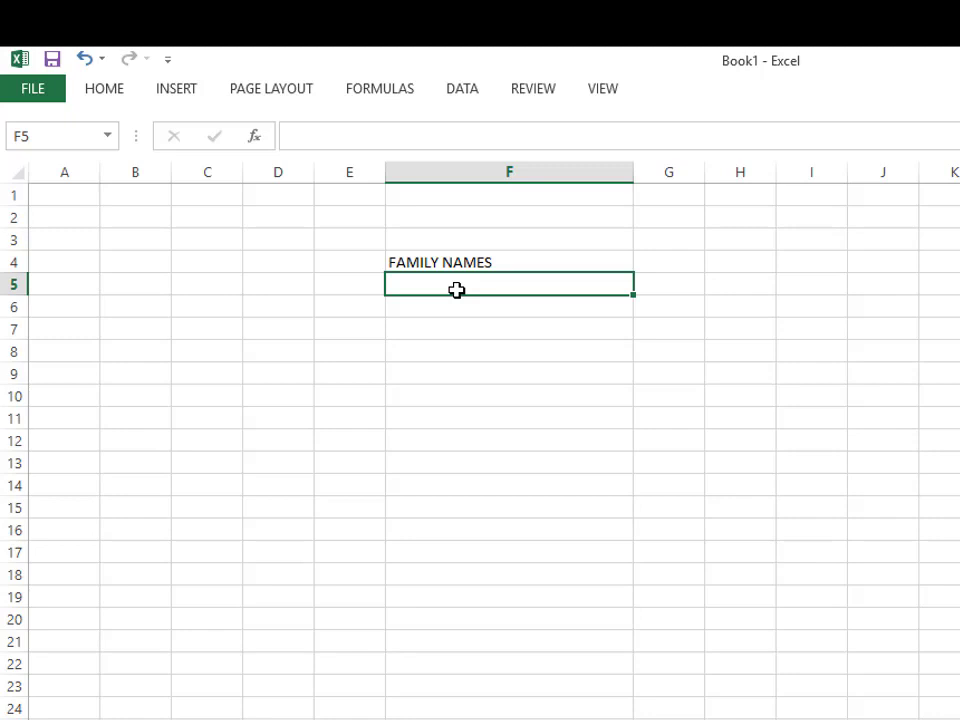
# List Husband, Wife, Son and Daughter in F5:F8.
pyautogui.write('hU')
pyautogui.press('BackSpace')
pyautogui.press('BackSpace')
pyautogui.press('capslock')
pyautogui.write('us')
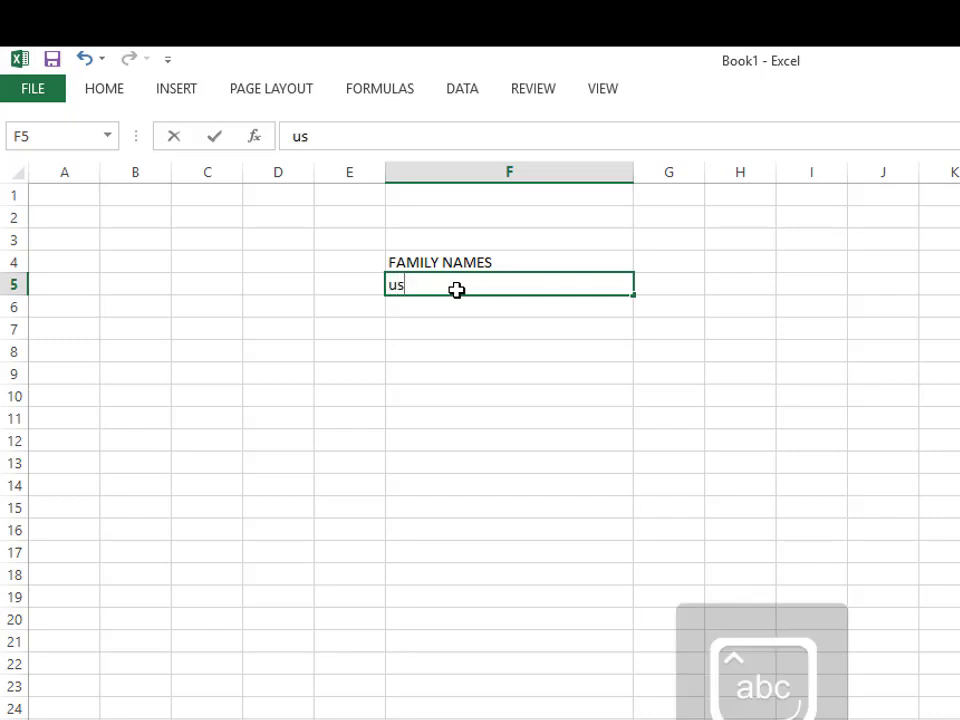
pyautogui.press('BackSpace')
pyautogui.press('BackSpace')
pyautogui.write('Hus')
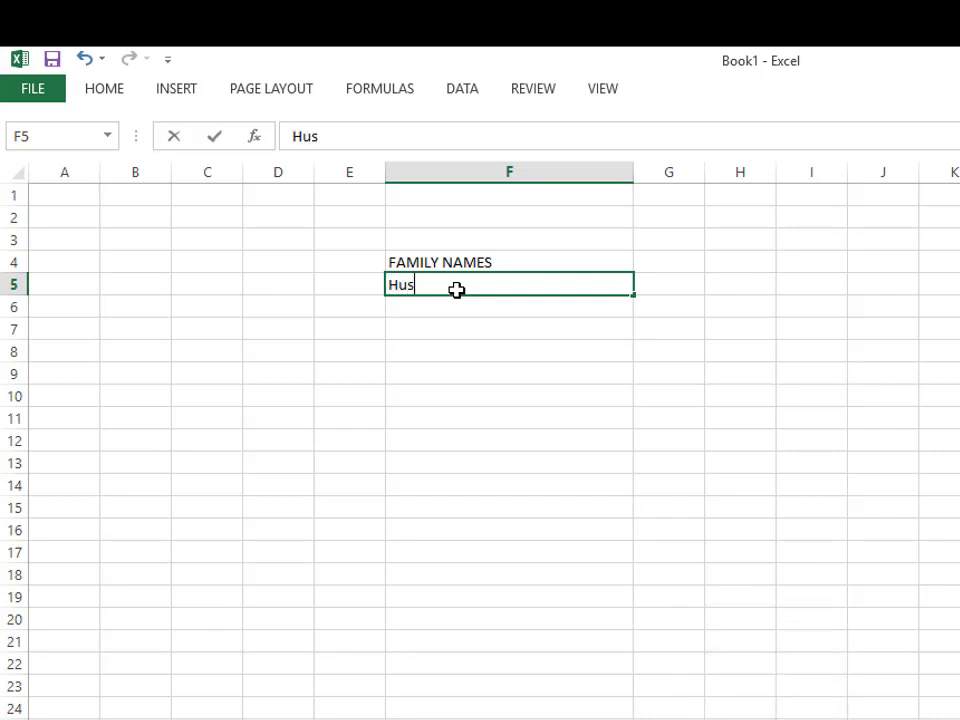
pyautogui.write('band')
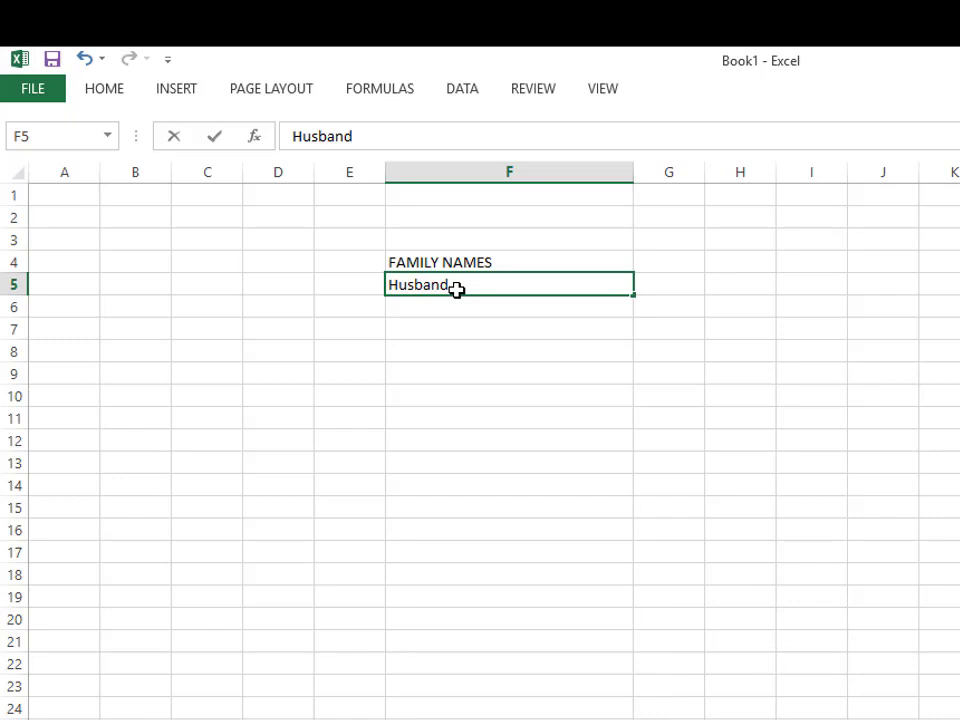
pyautogui.press('Return')
pyautogui.write('Wife')
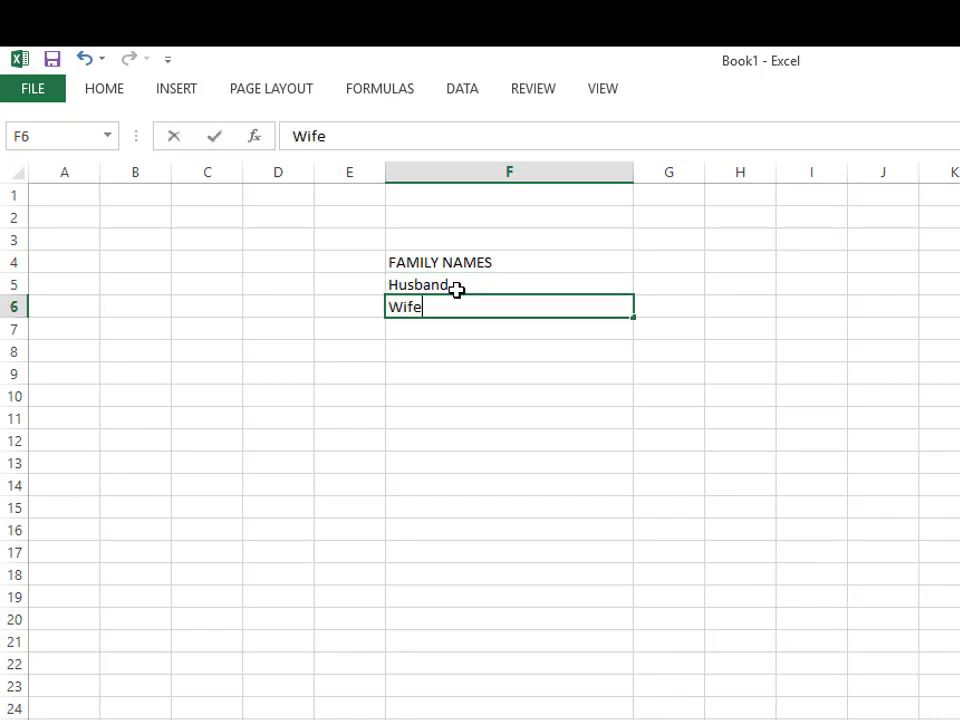
pyautogui.press('Return')
pyautogui.write('So')
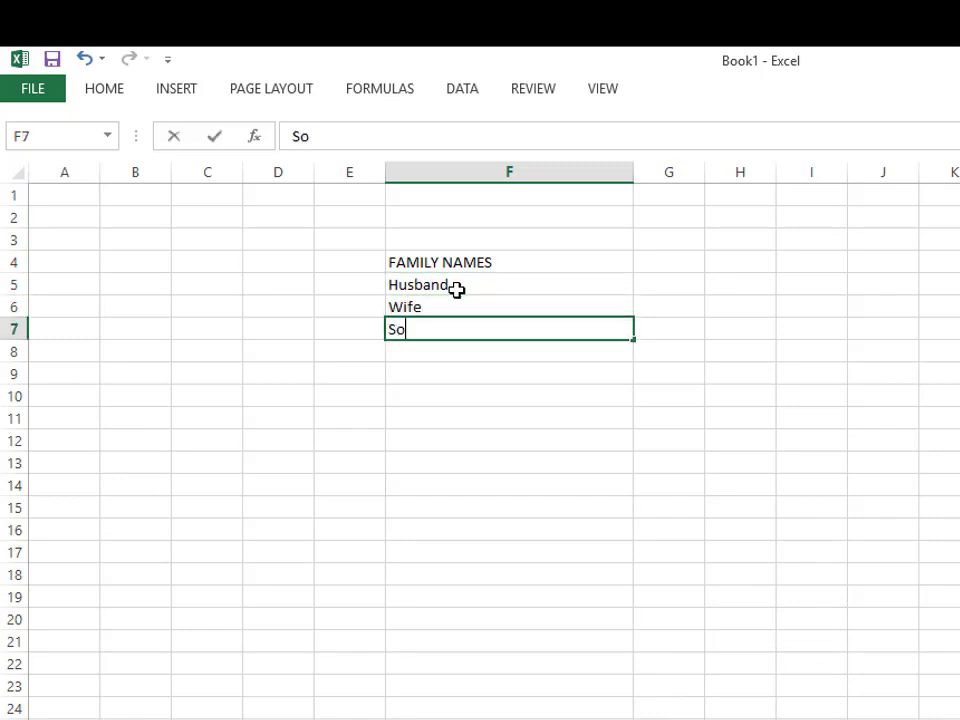
pyautogui.write('n')
pyautogui.press('Return')
pyautogui.write('Dau')
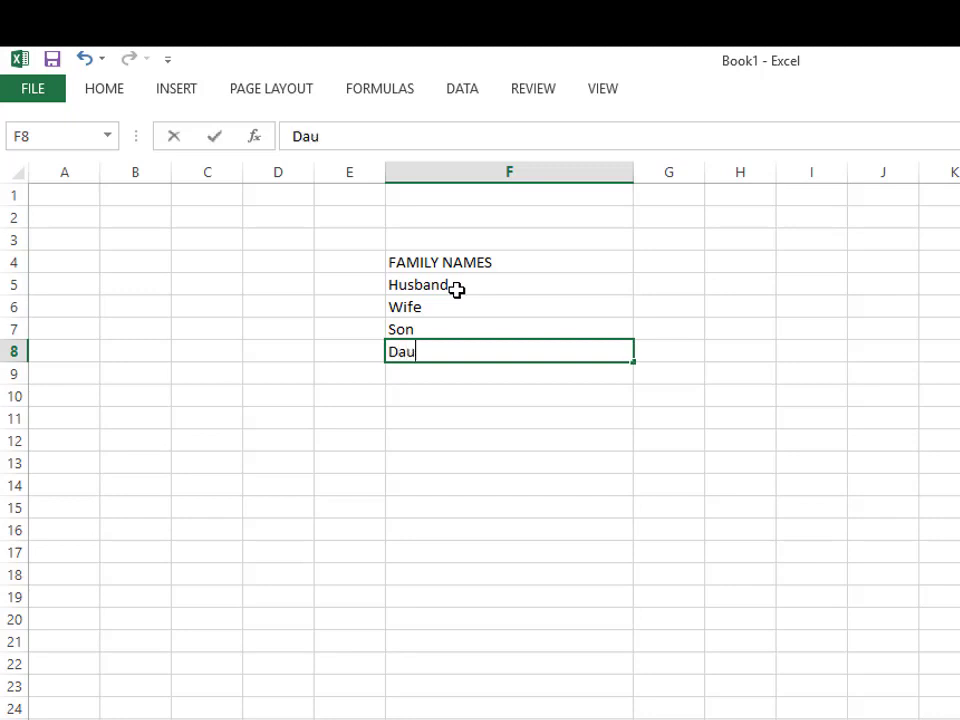
pyautogui.write('ghte')
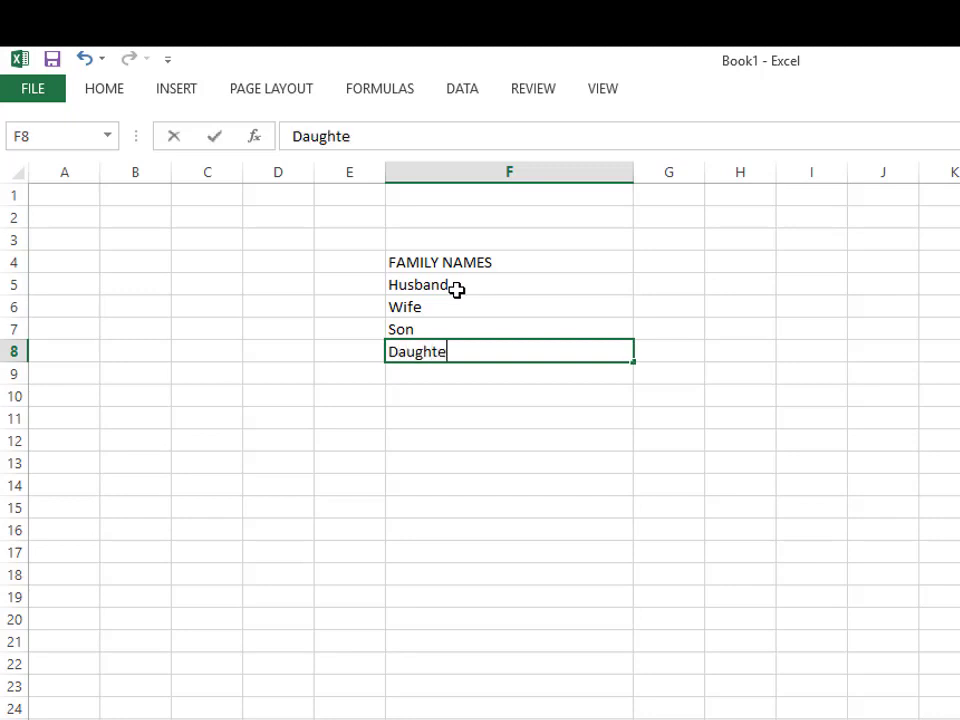
pyautogui.write('r')
# Autofit column F, widen column G and enter the heading 'Date Of Birth' in G4.
pyautogui.click(628, 176)
pyautogui.doubleClick(632, 176)
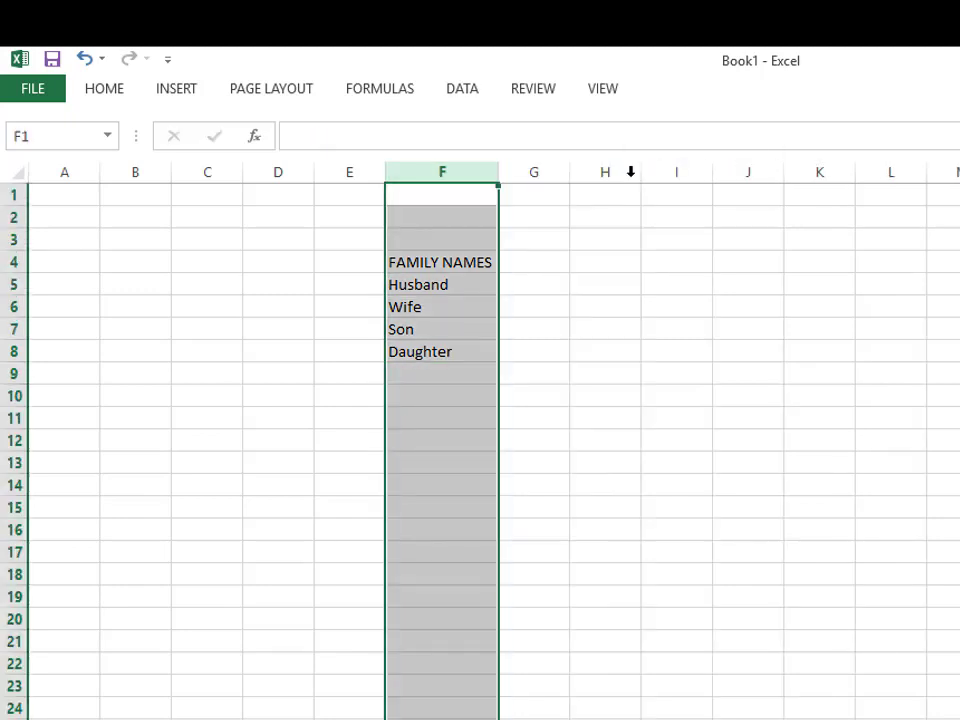
pyautogui.click(563, 261)
pyautogui.moveTo(565, 167); pyautogui.dragTo(651, 172)
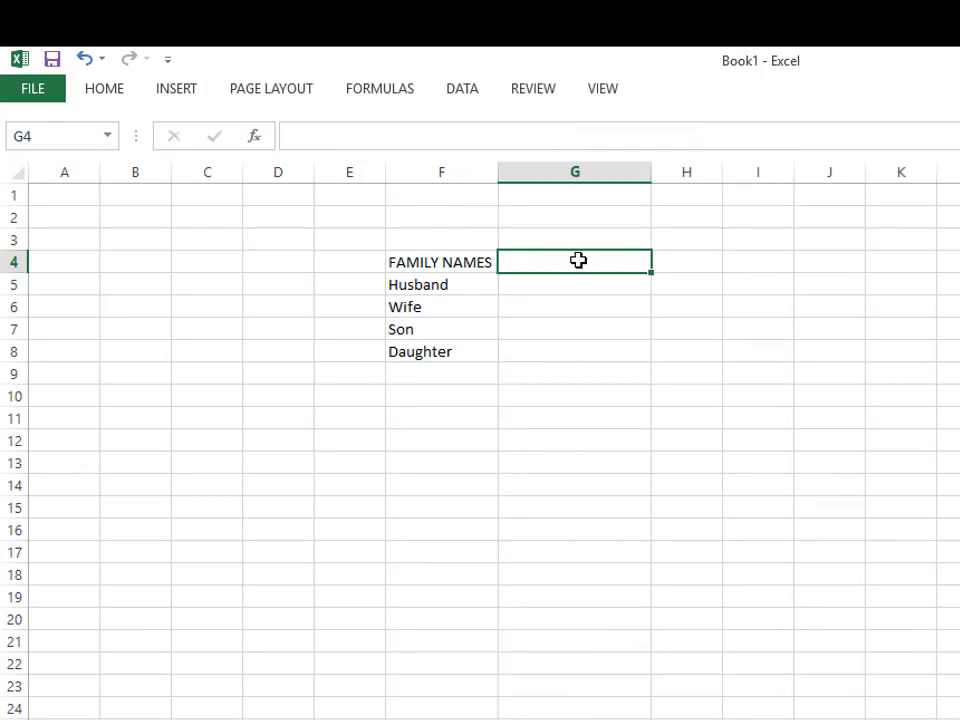
pyautogui.write('Date Of ')
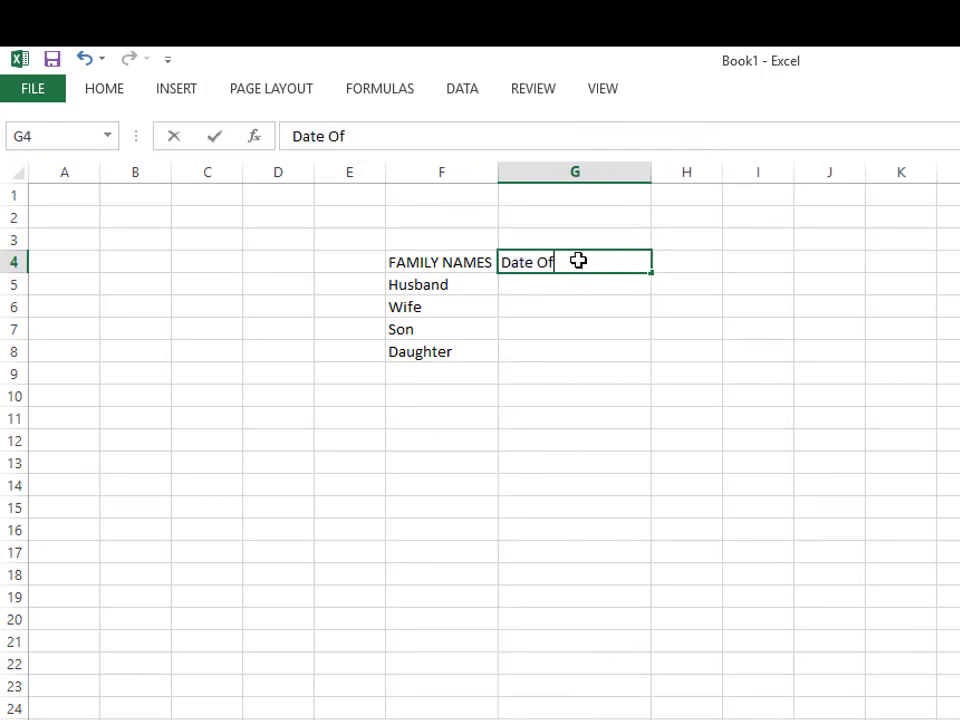
pyautogui.write('Birt')
pyautogui.write('h')
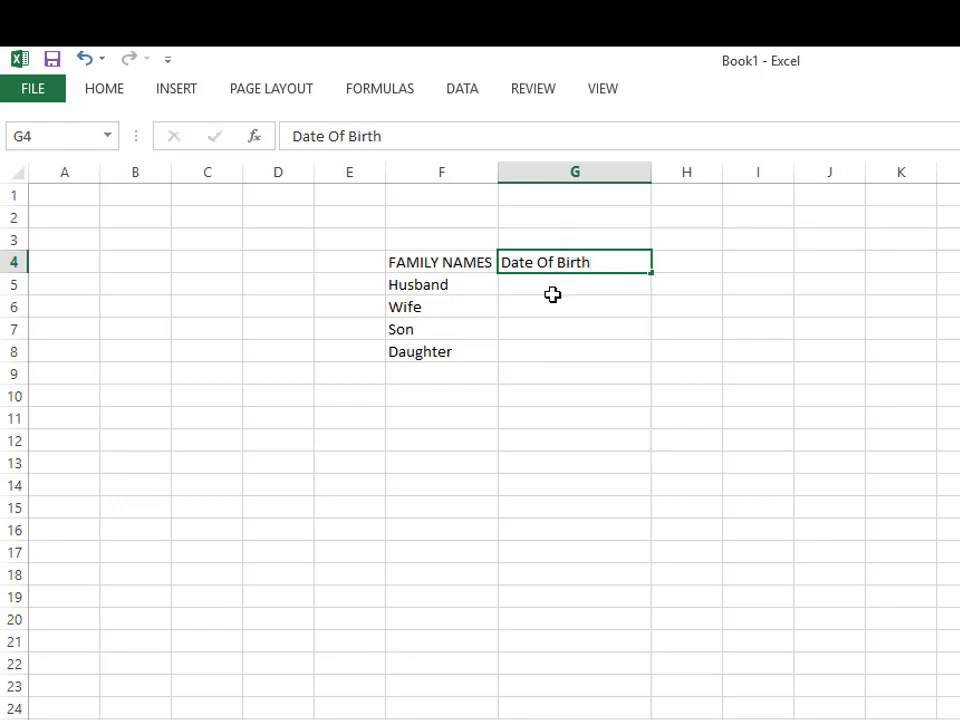
# Enter birth dates 20/04/1980, 12/7/1983, 4/11/2008 and 5/6/2010 in G5:G8.
pyautogui.click(552, 294)
pyautogui.write('20')
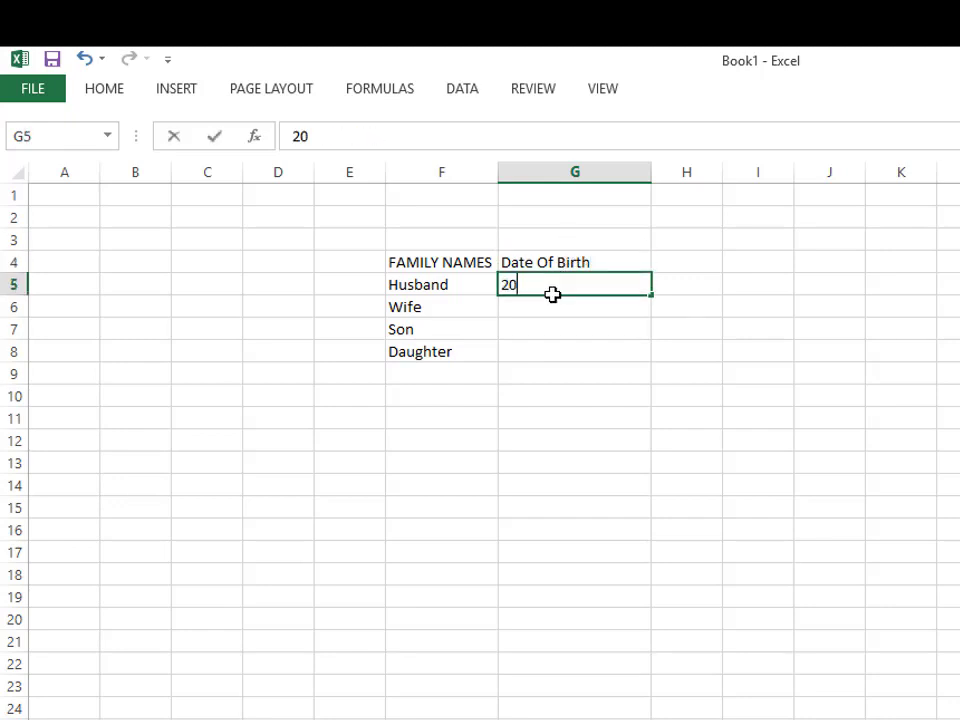
pyautogui.write('/')
pyautogui.write('04/')
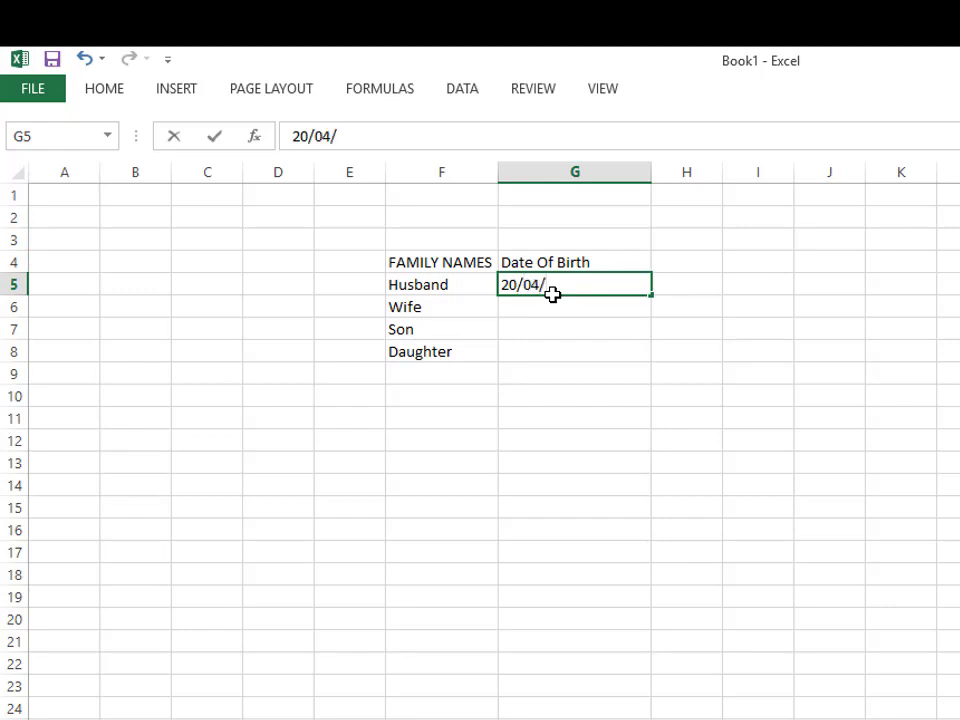
pyautogui.write('1')
pyautogui.write('980')
pyautogui.press('Return')
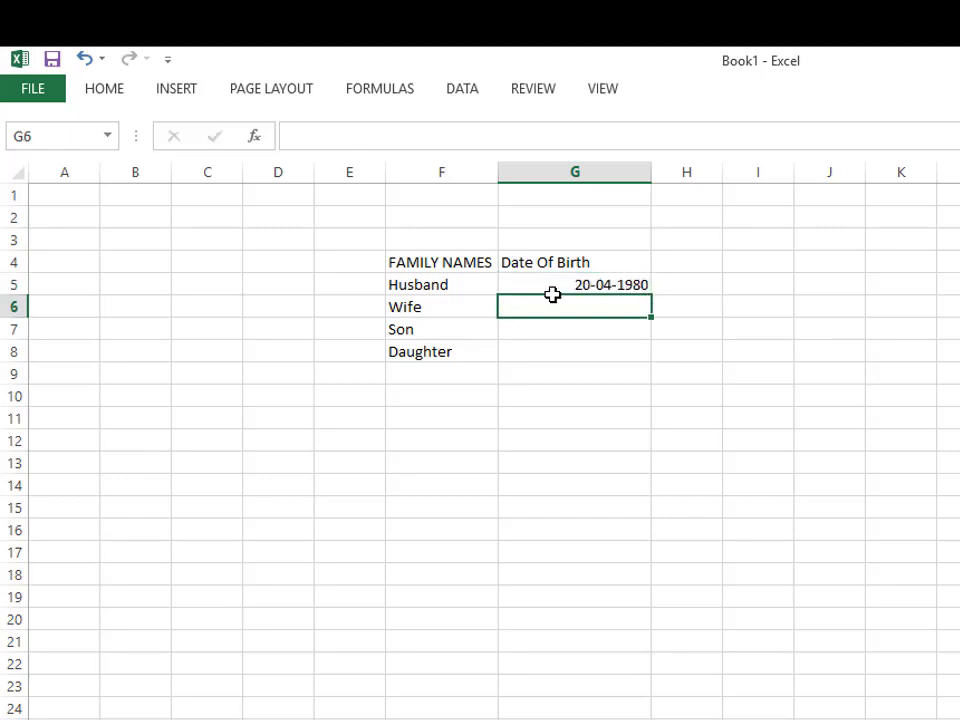
pyautogui.write('12')
pyautogui.write('/')
pyautogui.write('7/')
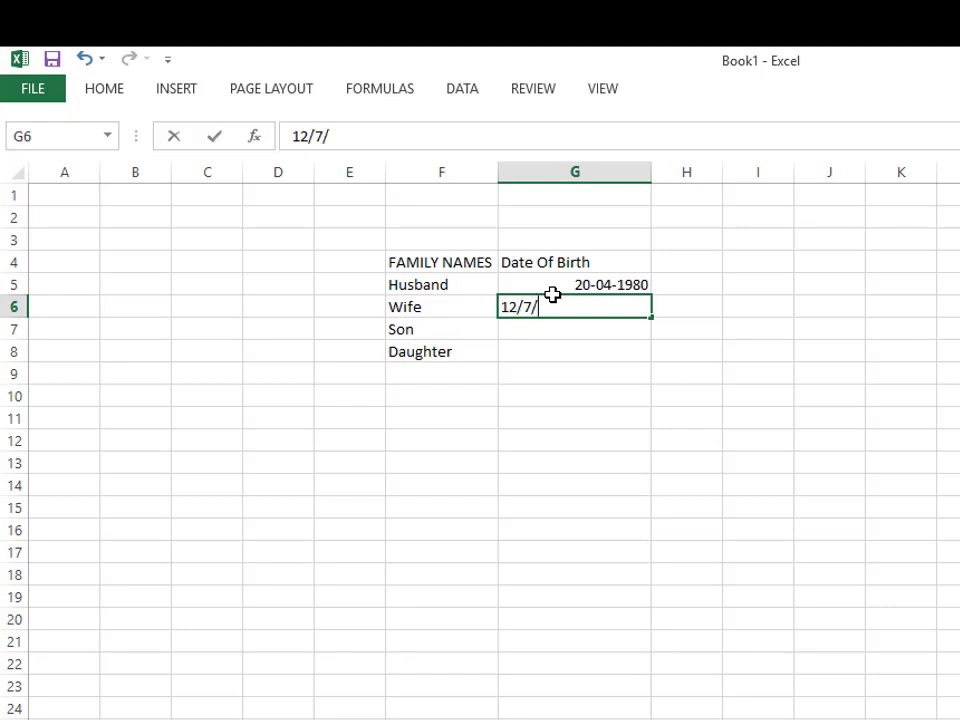
pyautogui.write('19')
pyautogui.write('83')
pyautogui.press('Return')
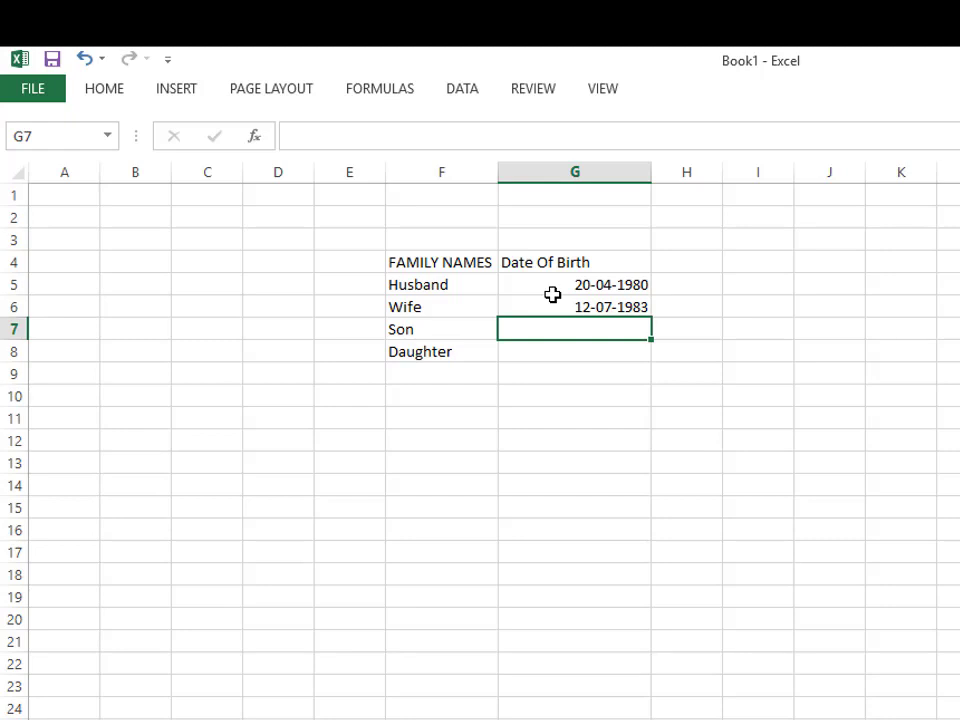
pyautogui.write('4/')
pyautogui.write('11/')
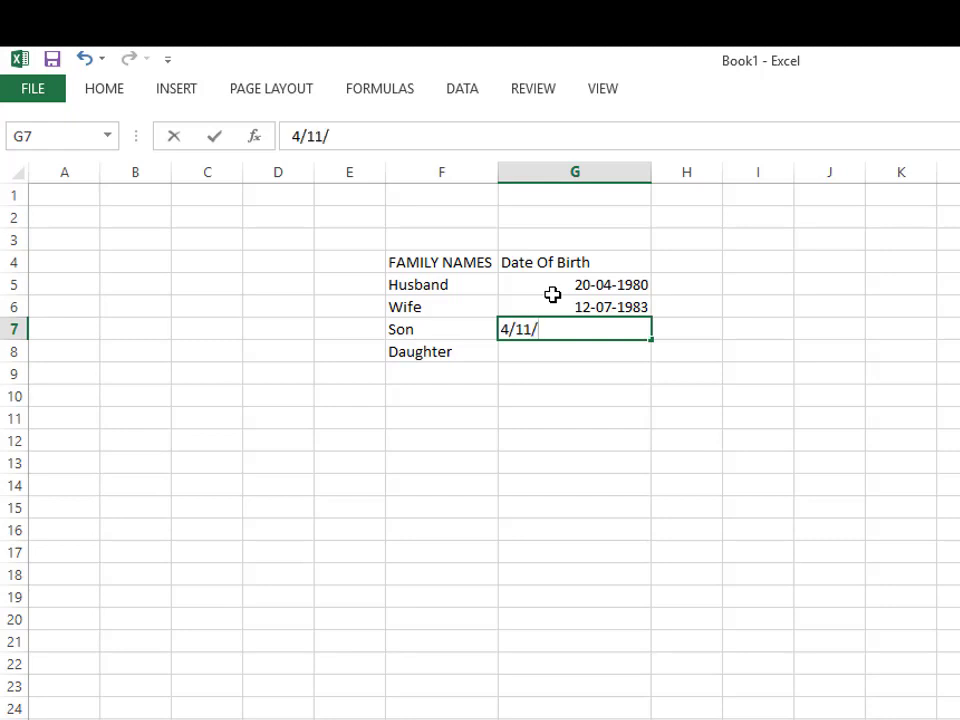
pyautogui.write('200')
pyautogui.write('8')
pyautogui.press('Return')
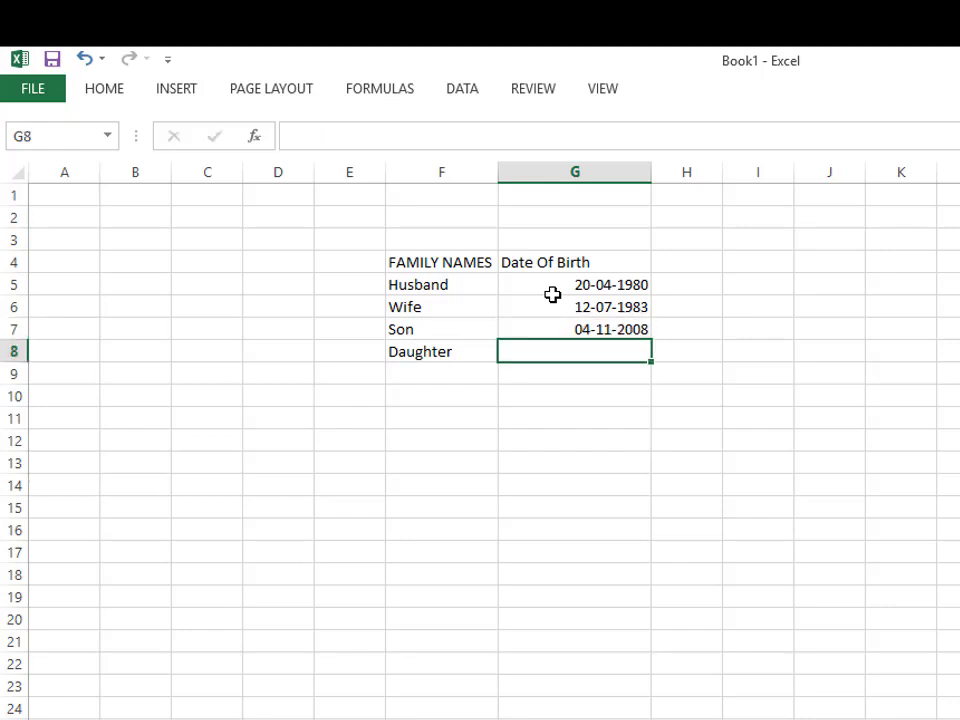
pyautogui.write('5/')
pyautogui.write('6')
pyautogui.write('/')
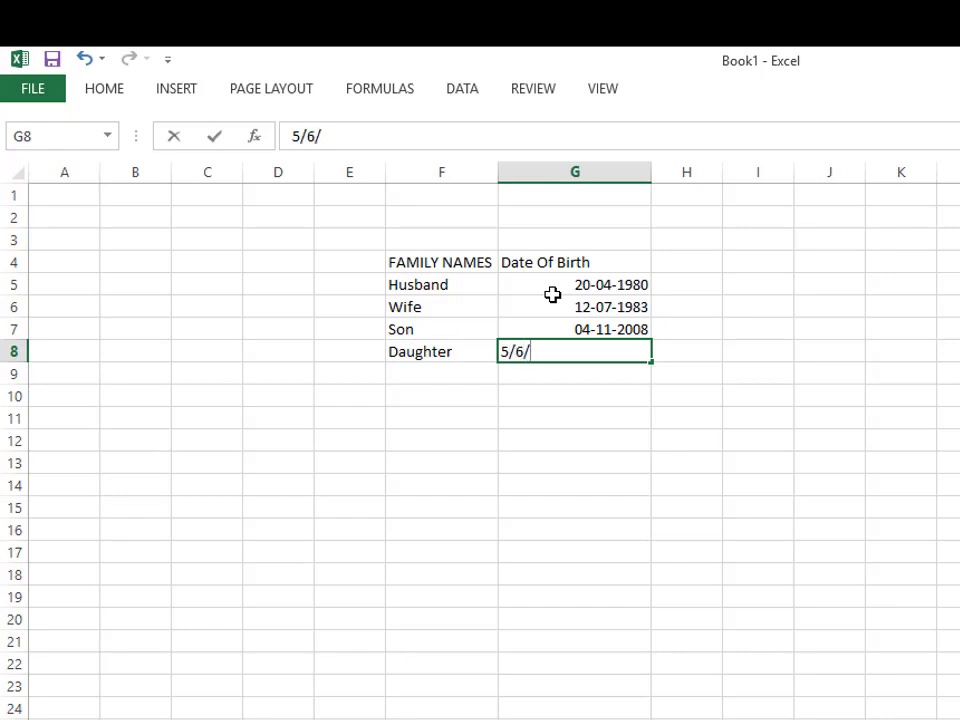
pyautogui.write('20010')
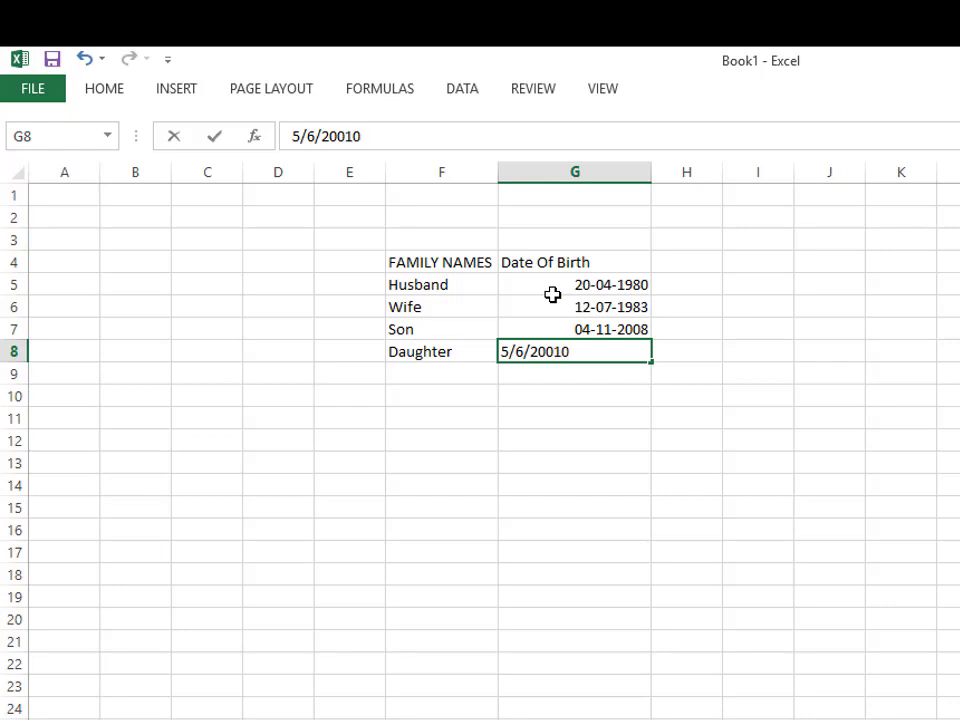
pyautogui.press('BackSpace')
pyautogui.press('BackSpace')
pyautogui.press('BackSpace')
pyautogui.write('10')
pyautogui.press('Return')
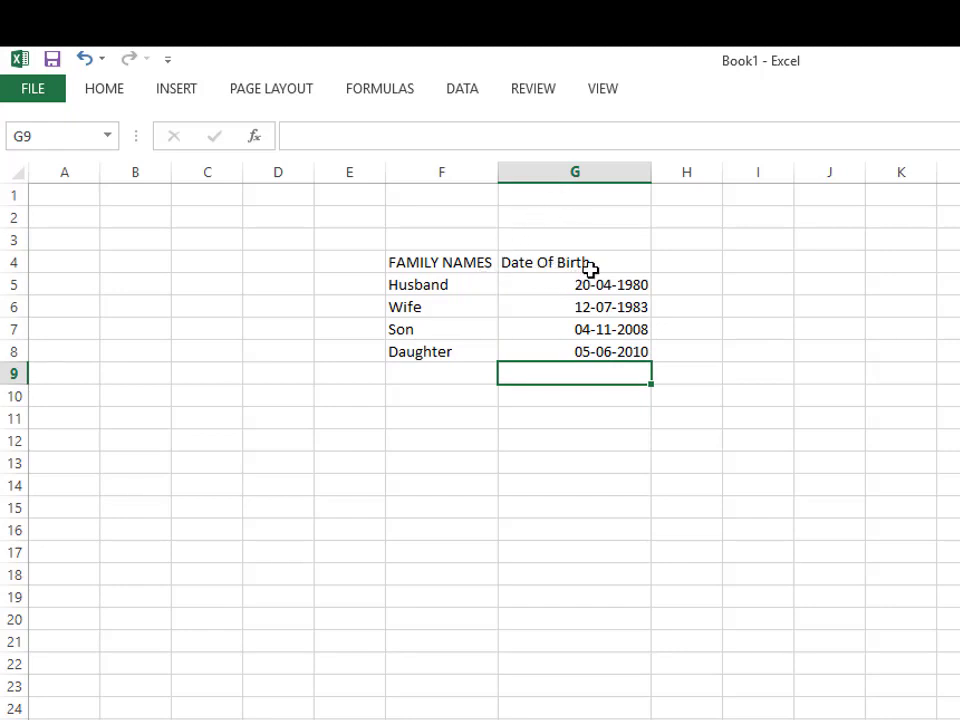
# Widen column H, head it 'Present Date' and enter =TODAY() in H5, showing 25-05-2017.
pyautogui.click(690, 258)
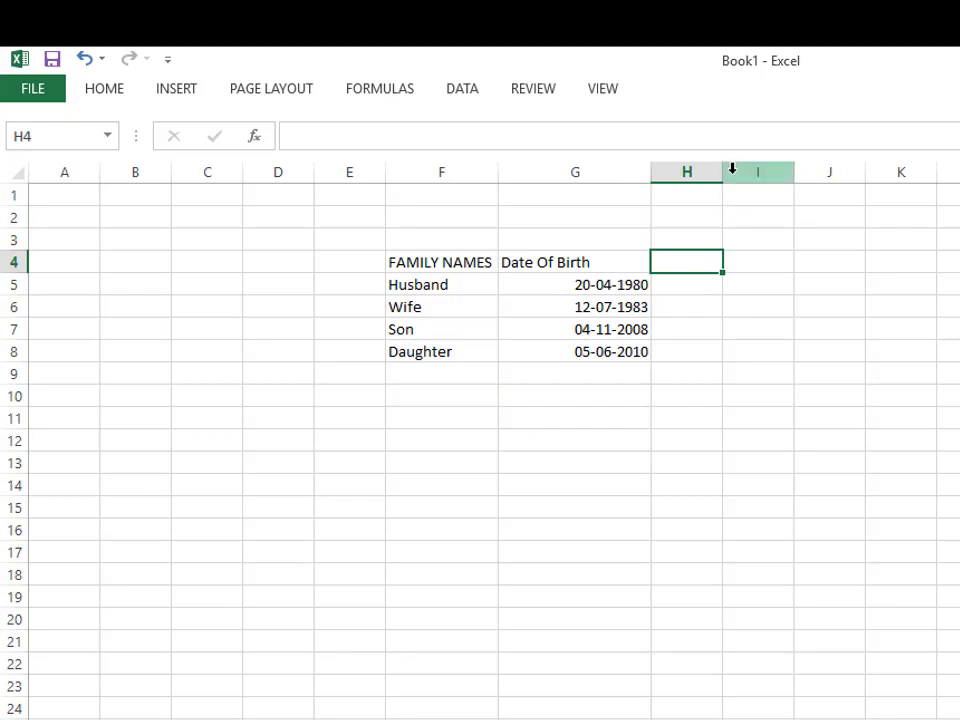
pyautogui.moveTo(729, 176); pyautogui.dragTo(797, 186)
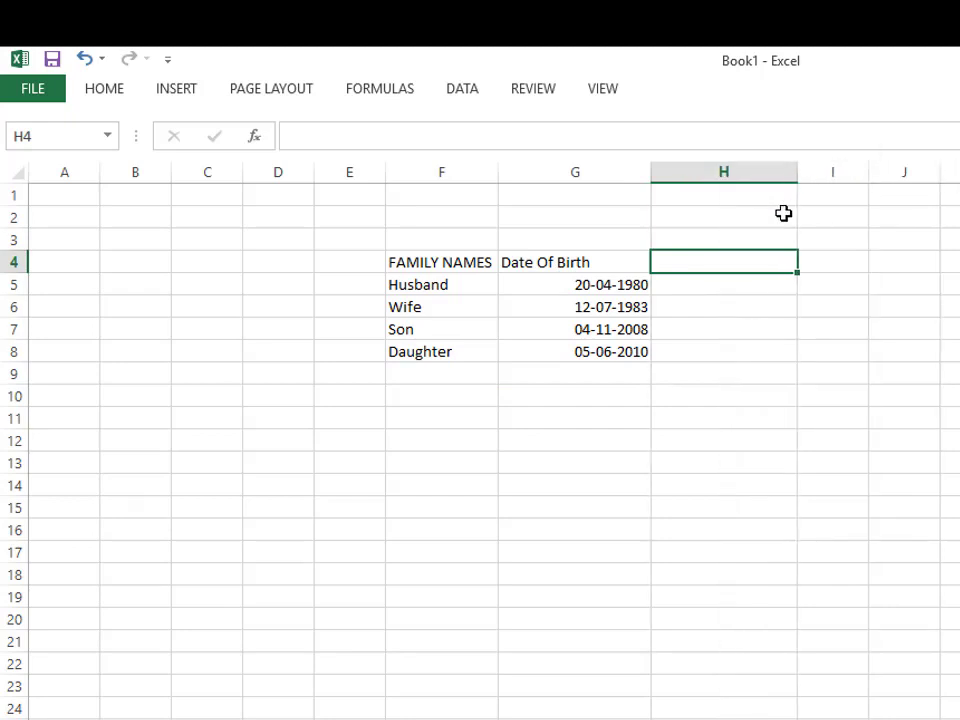
pyautogui.write('P')
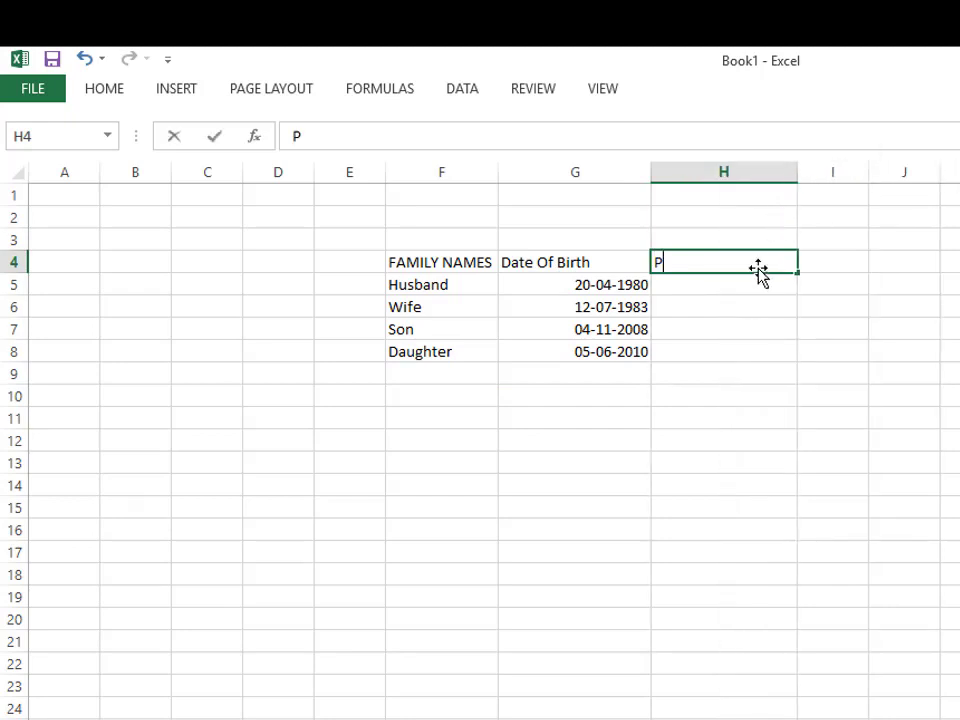
pyautogui.write('resent Dat')
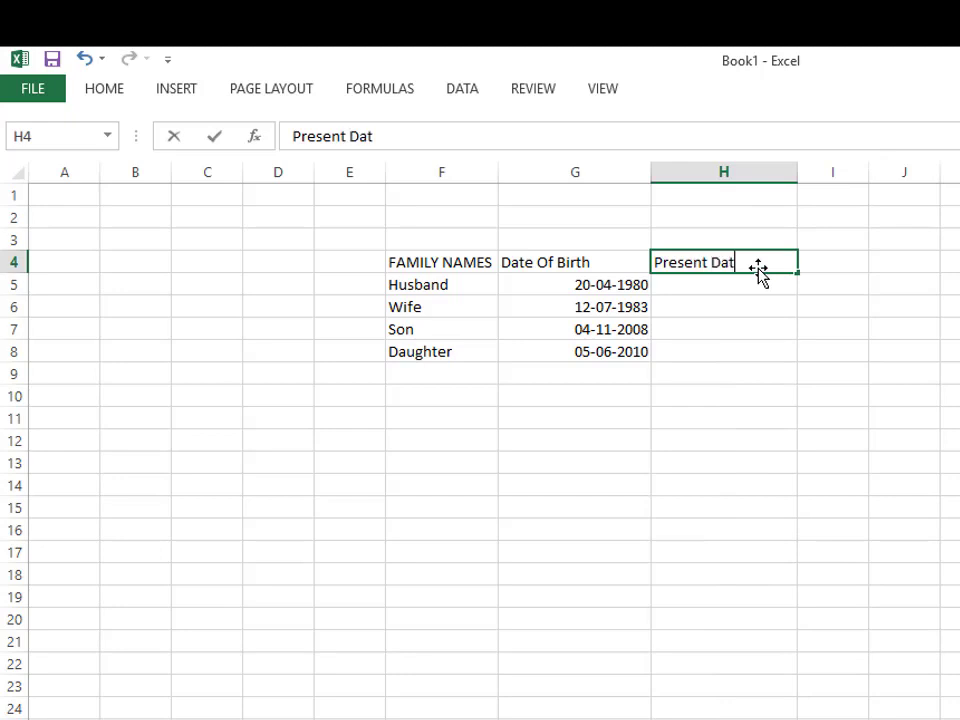
pyautogui.write('e')
pyautogui.click(731, 289)
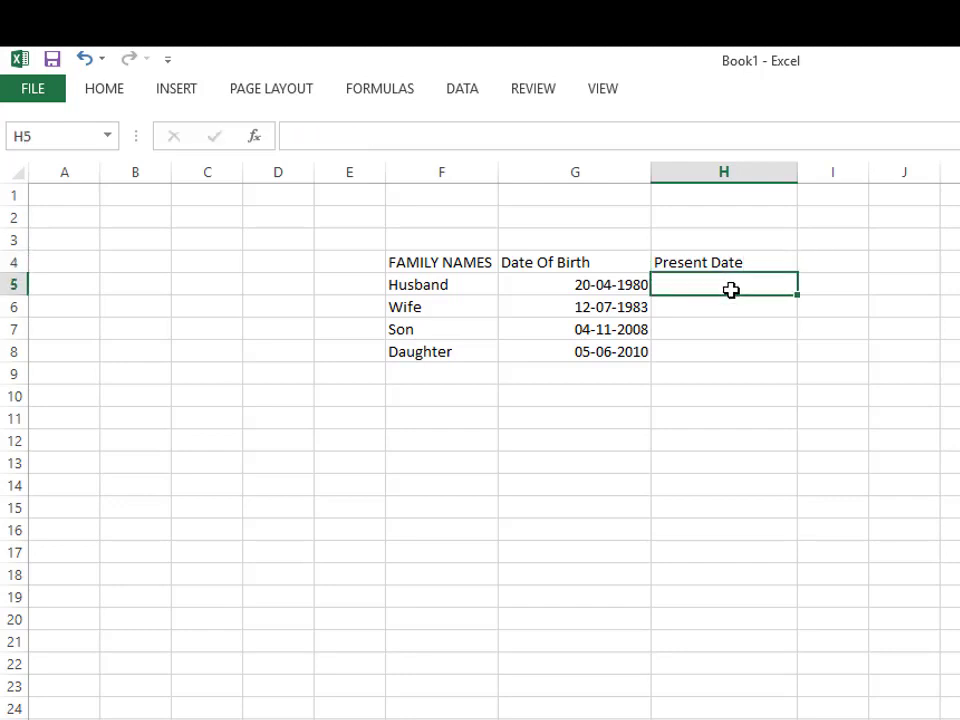
pyautogui.write('=T')
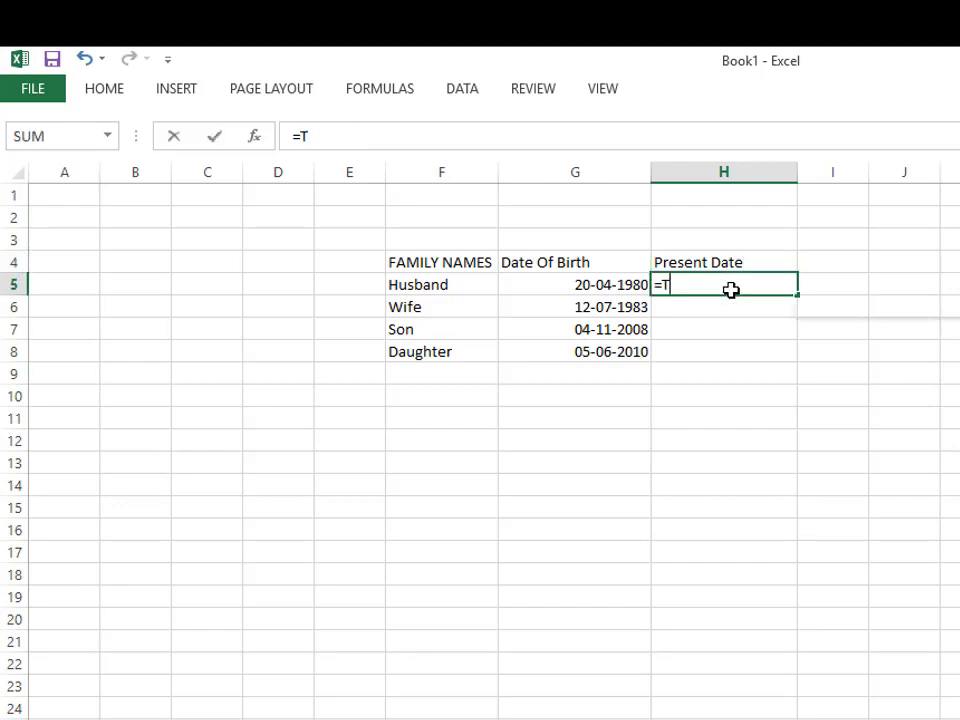
pyautogui.write('oday')
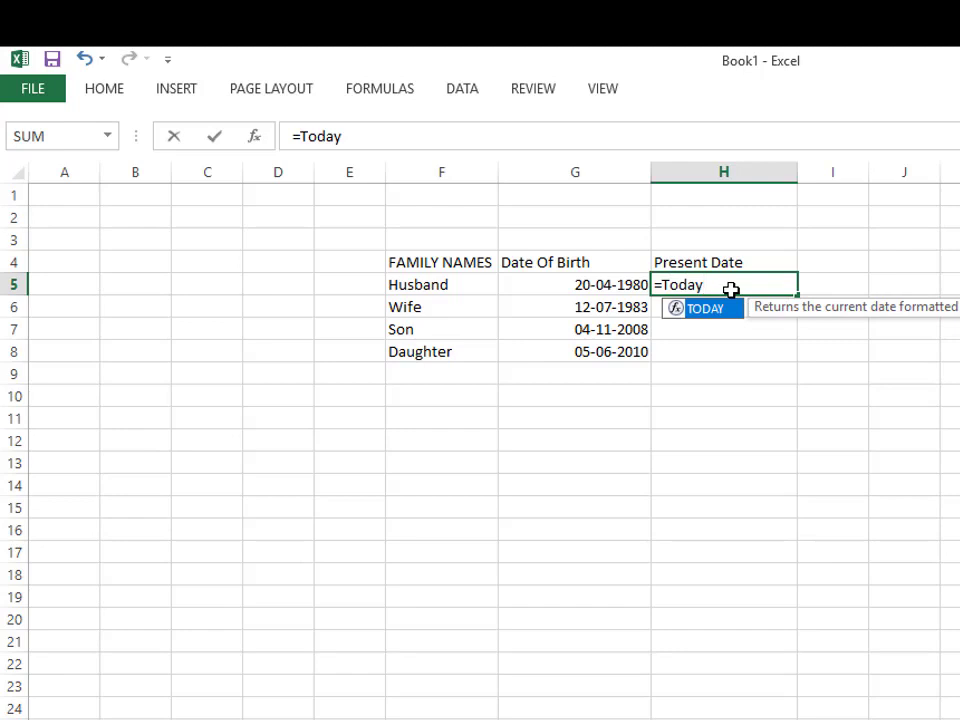
pyautogui.press('Tab')
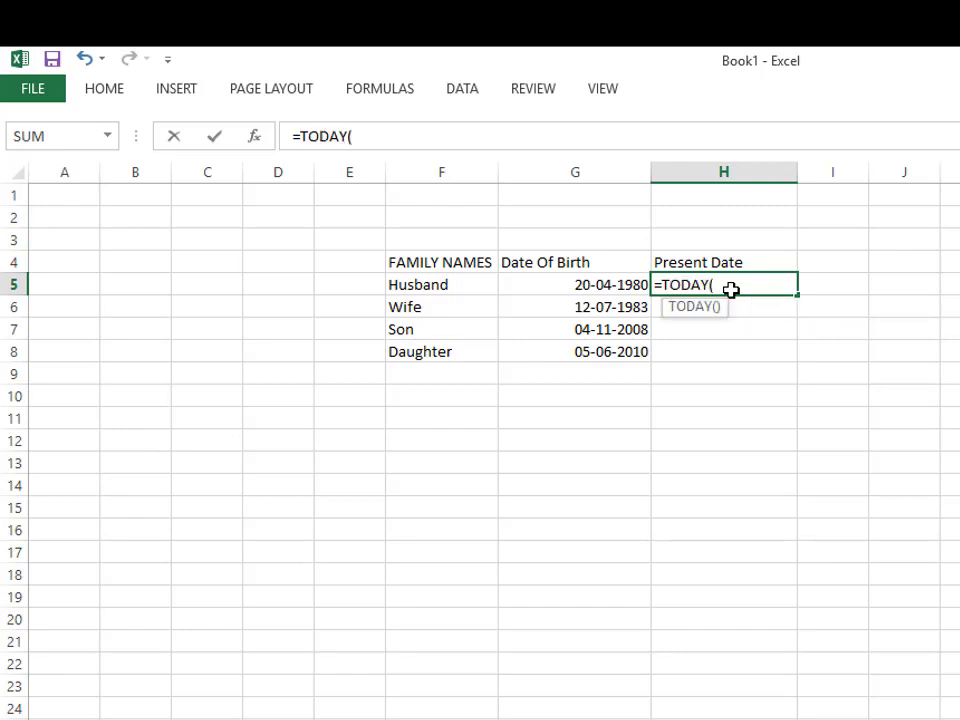
pyautogui.write(')')
pyautogui.press('Return')
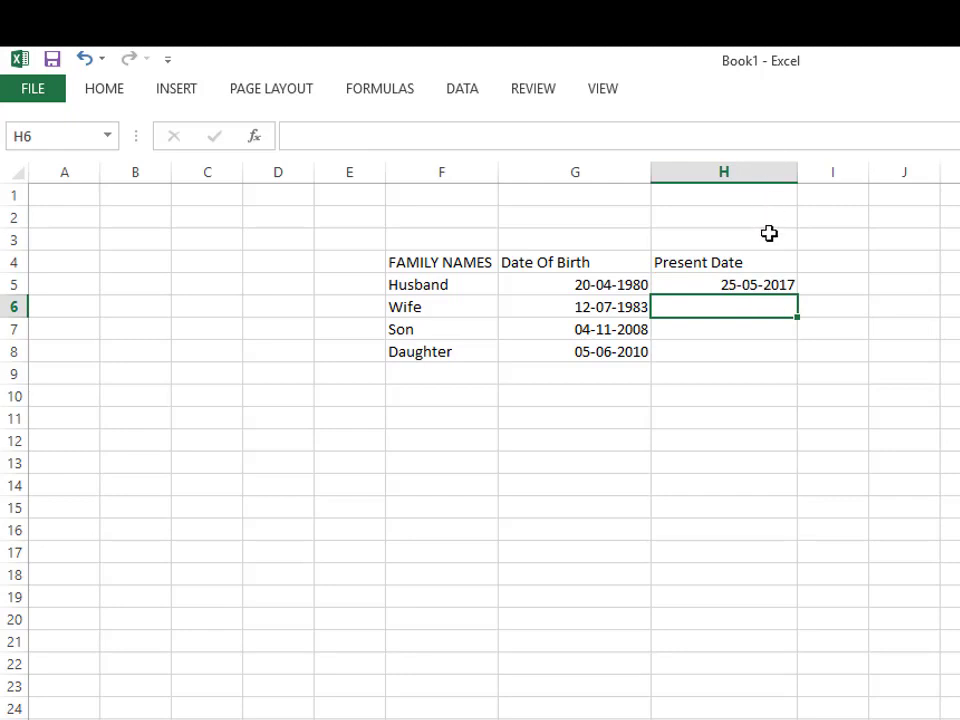
pyautogui.click(778, 286)
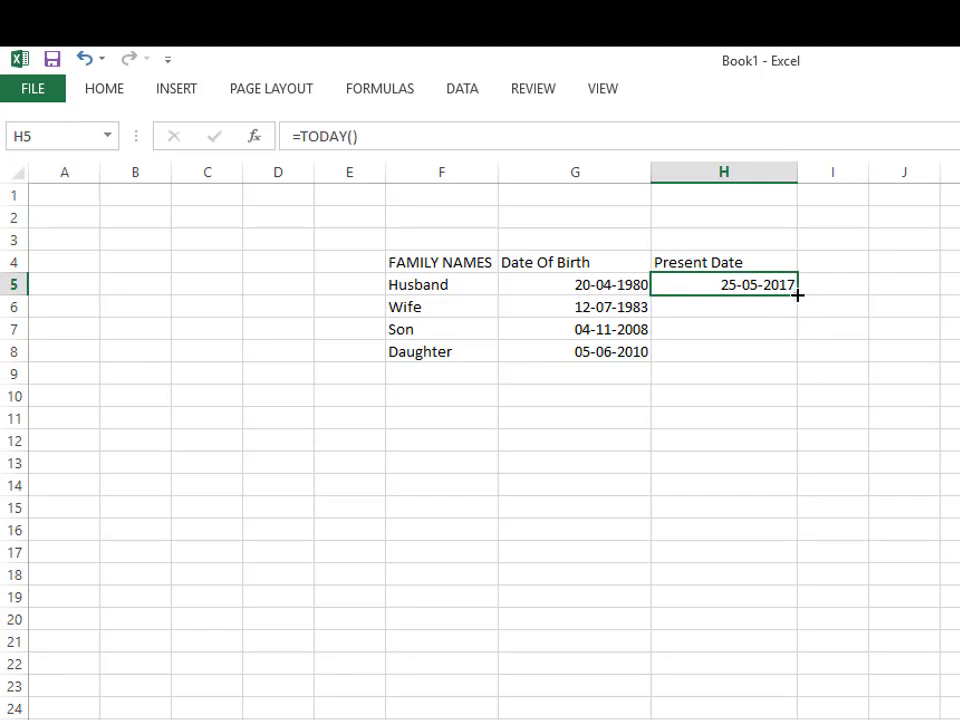
# Fill today's date from H5 down to H8 and widen column I.
pyautogui.moveTo(798, 295); pyautogui.dragTo(786, 362)
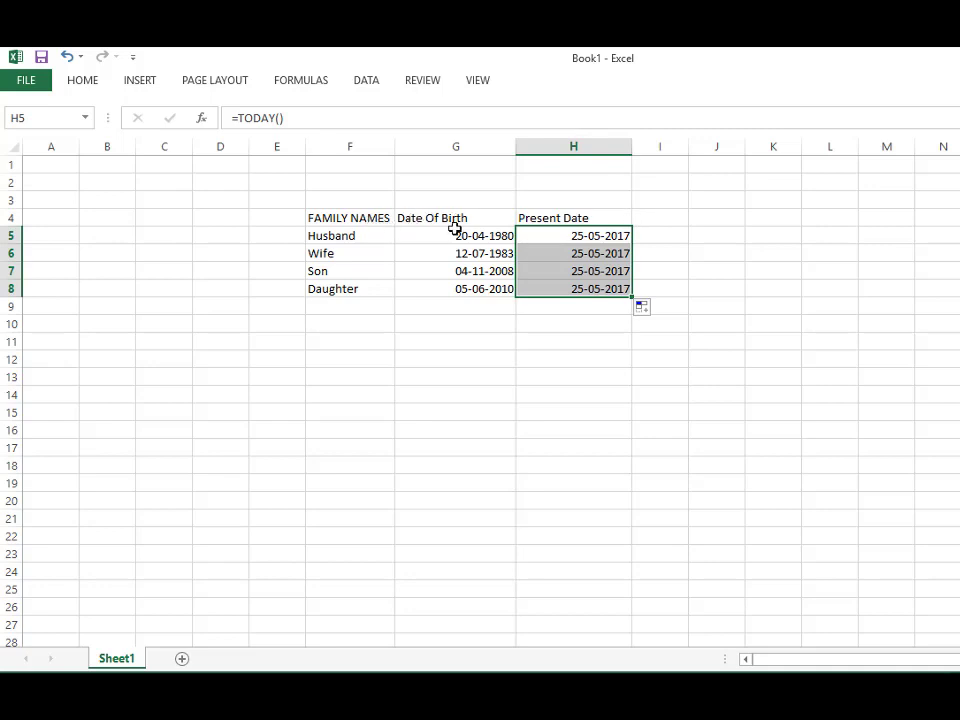
pyautogui.click(660, 218)
pyautogui.moveTo(688, 146); pyautogui.dragTo(730, 146)
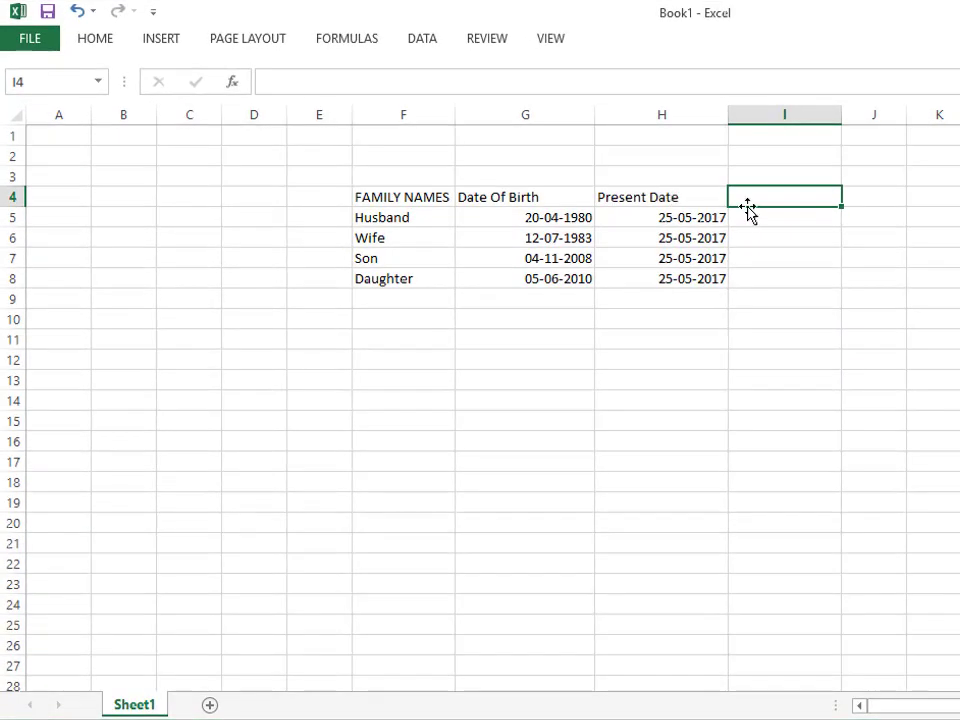
# Head column I 'Month' and fill =TEXT(G5,"MMMM") down I5:I8, giving April, July, November, June.
pyautogui.write('Month')
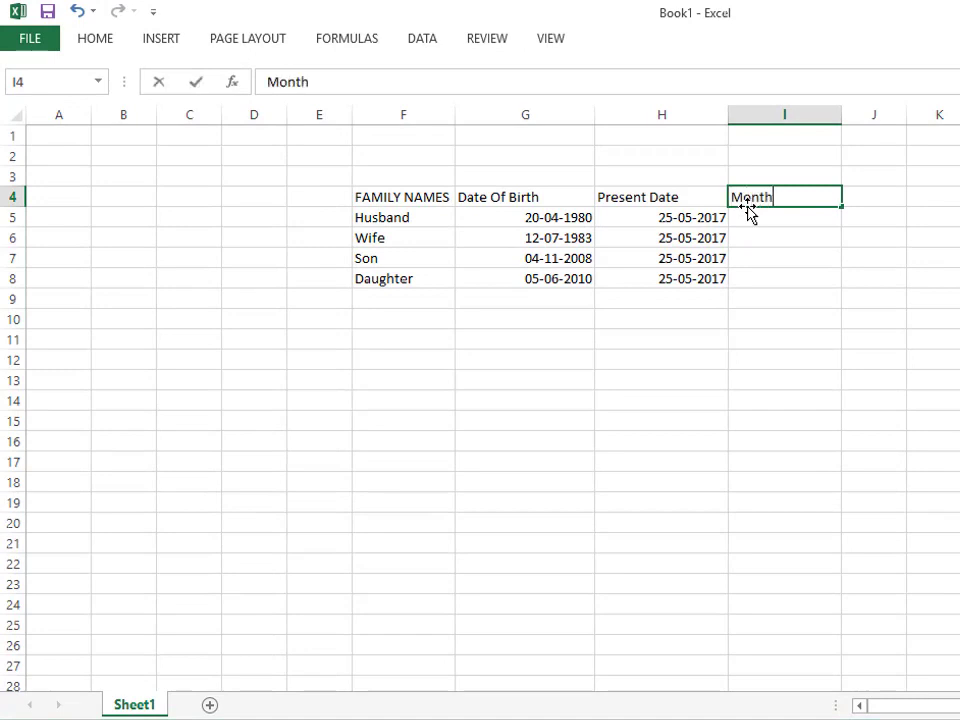
pyautogui.press('Return')
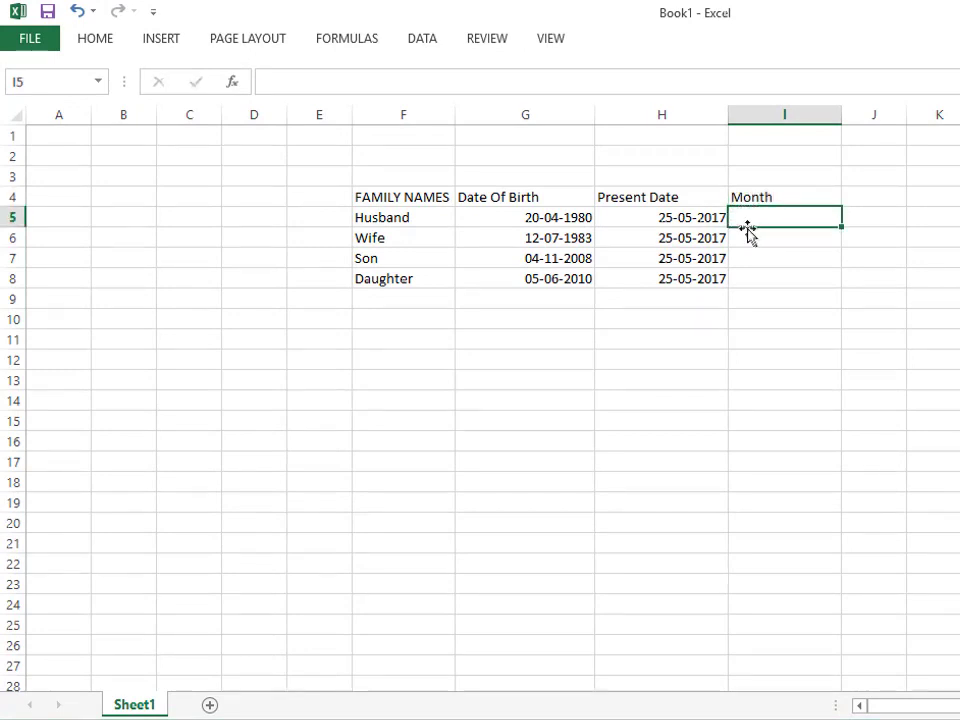
pyautogui.click(342, 88)
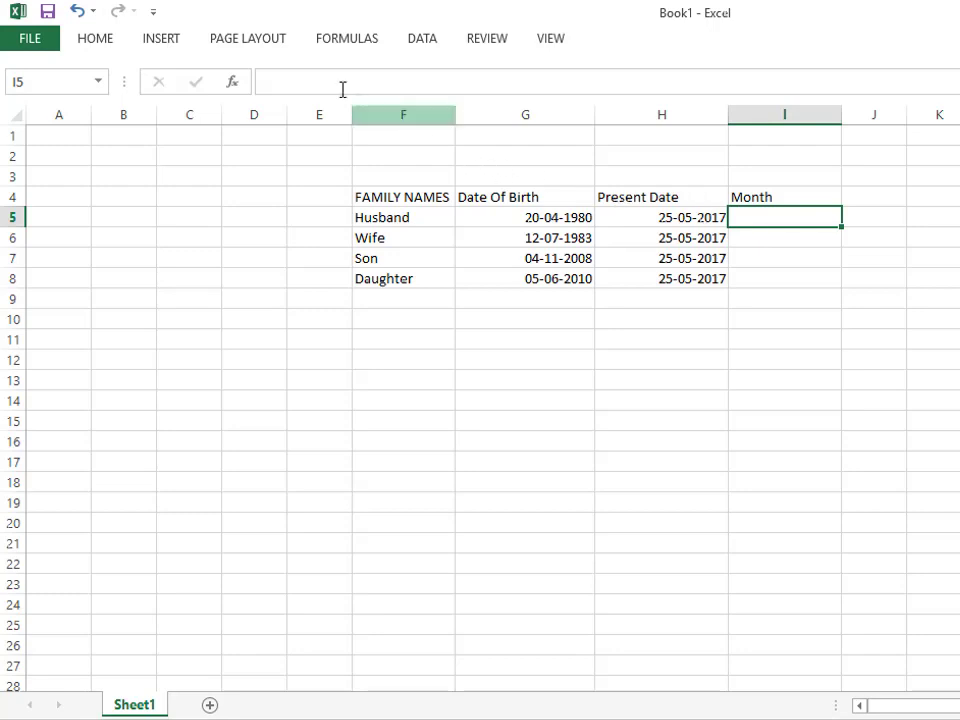
pyautogui.write('=')
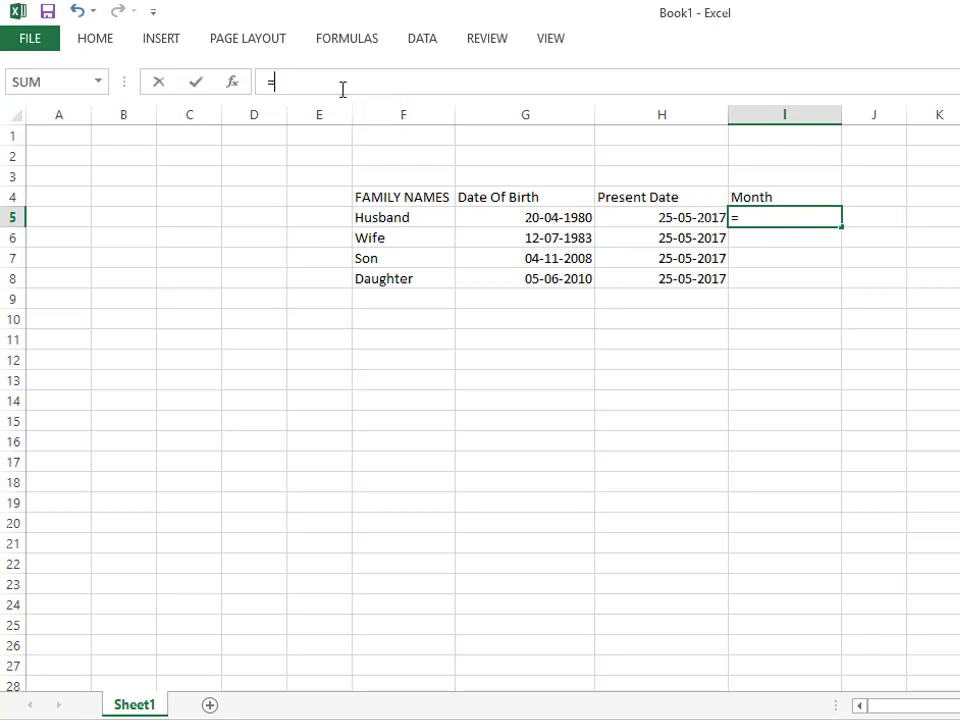
pyautogui.write('TEXT')
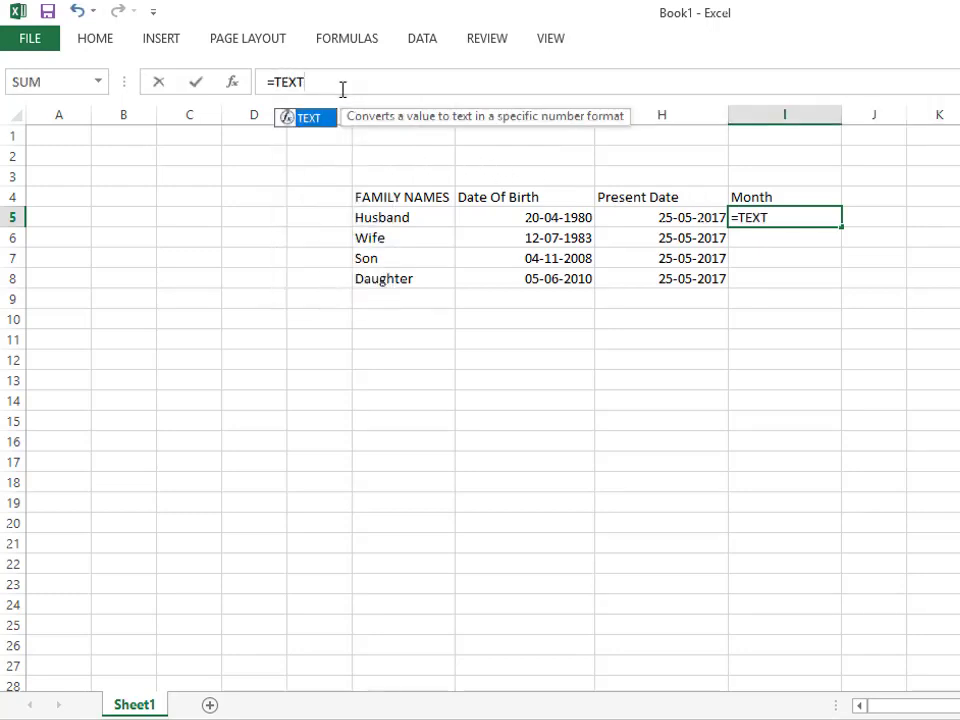
pyautogui.write('(')
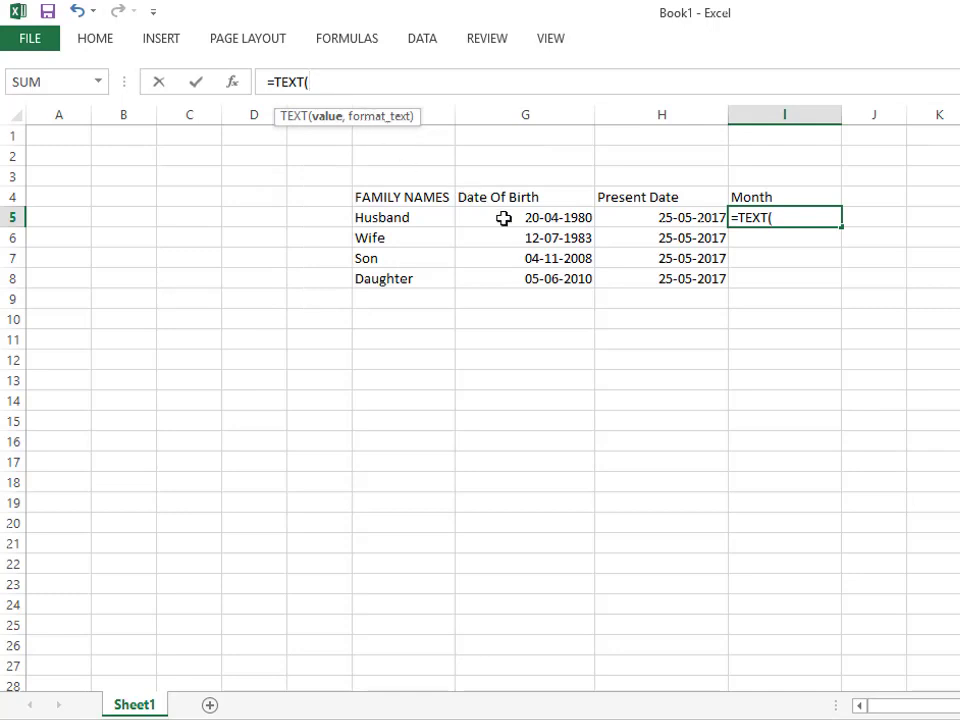
pyautogui.click(503, 218)
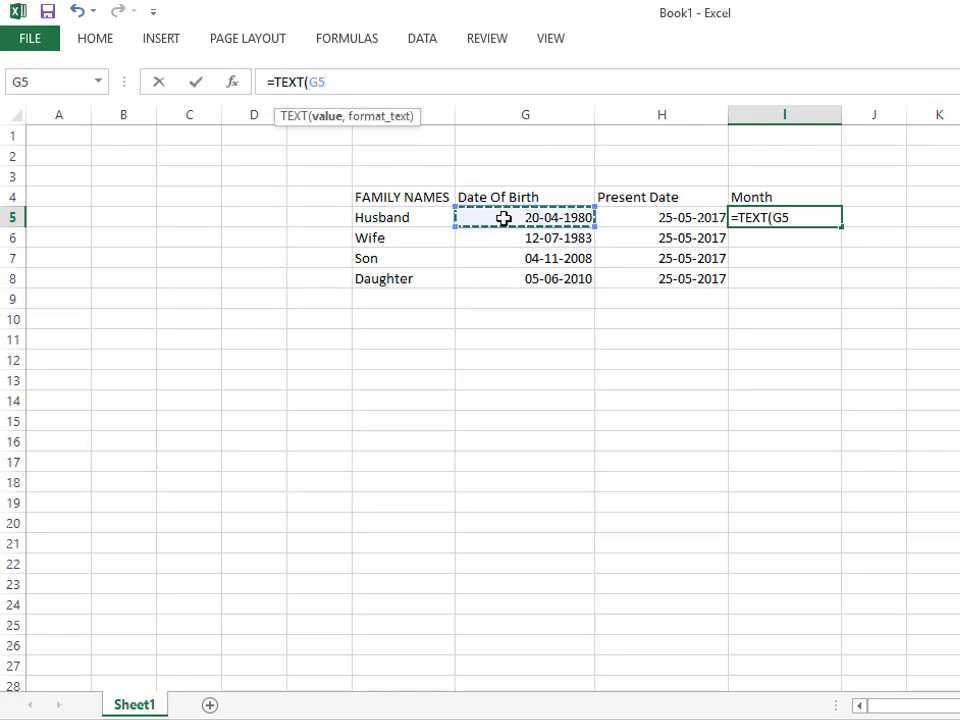
pyautogui.write(',')
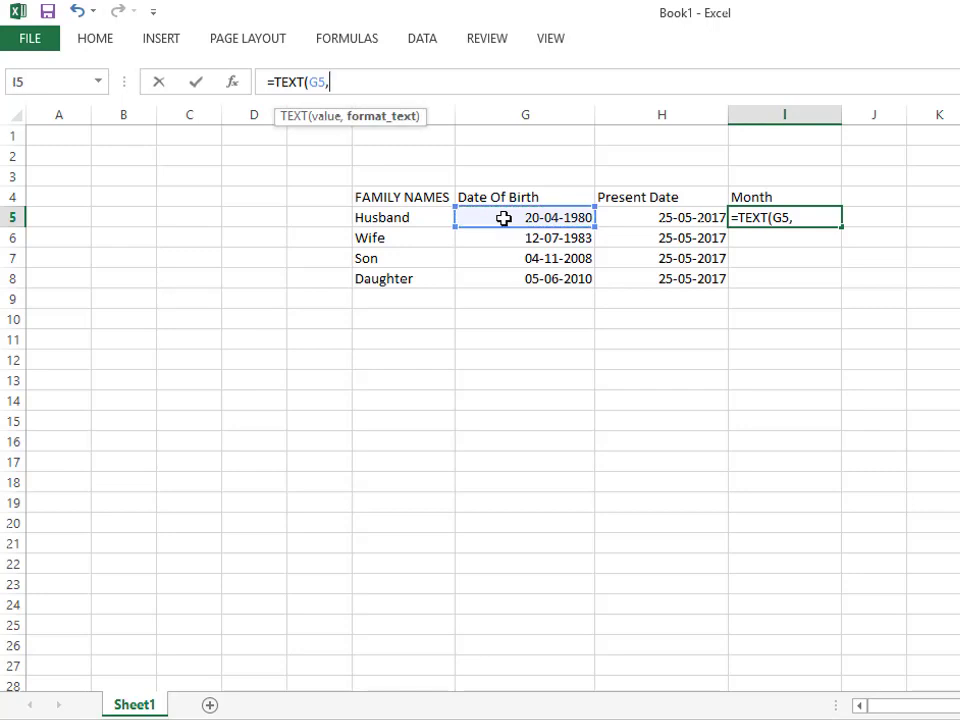
pyautogui.write('"')
pyautogui.write('MMMM')
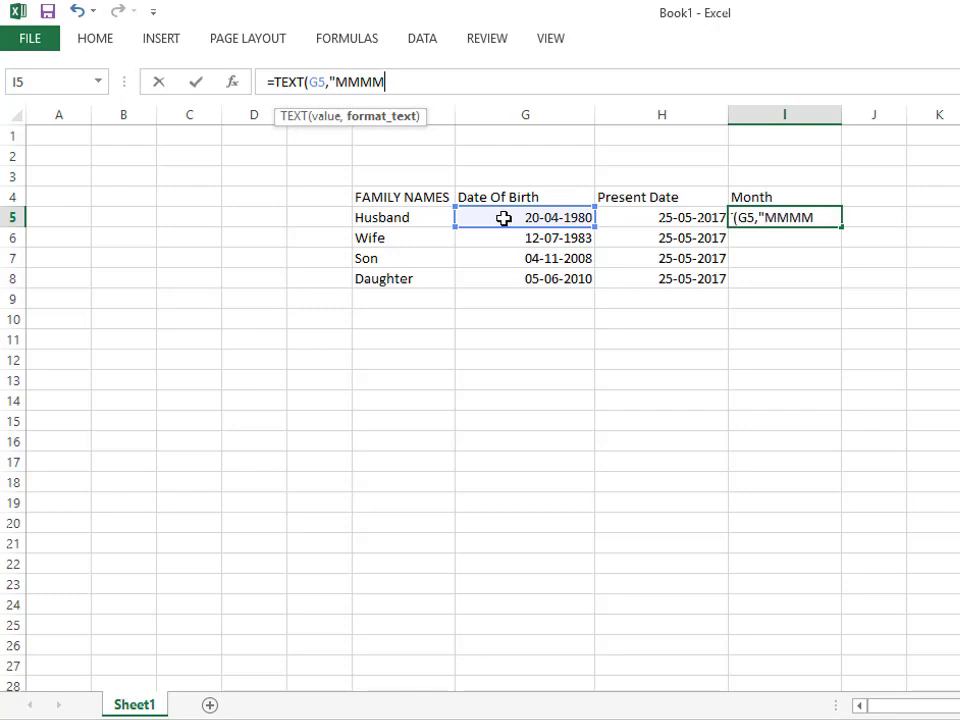
pyautogui.write('"')
pyautogui.write(')')
pyautogui.press('Return')
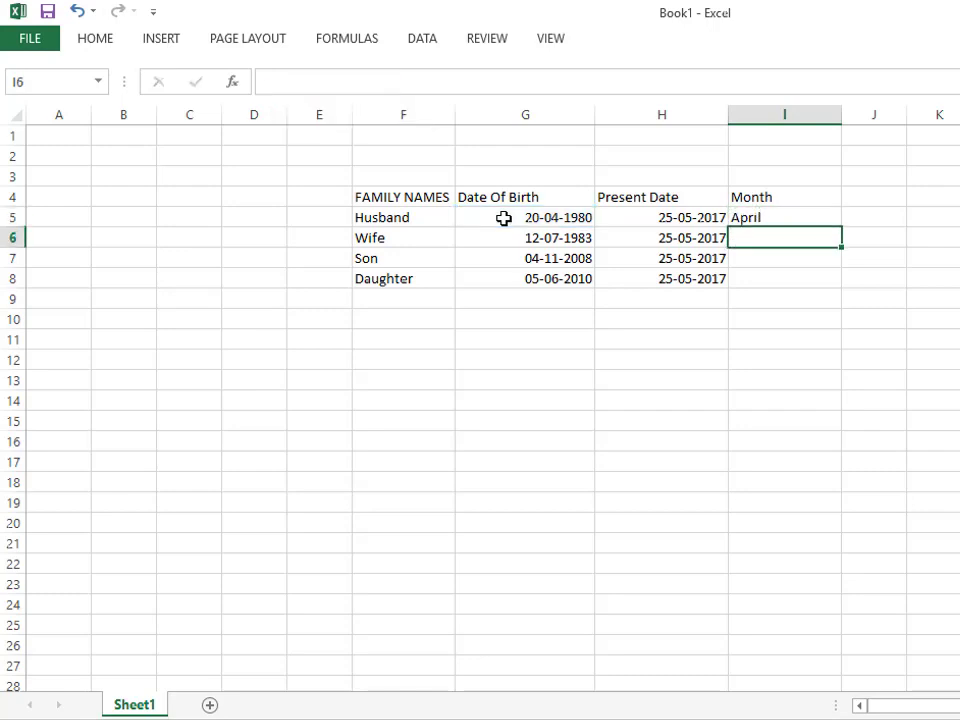
pyautogui.click(778, 217)
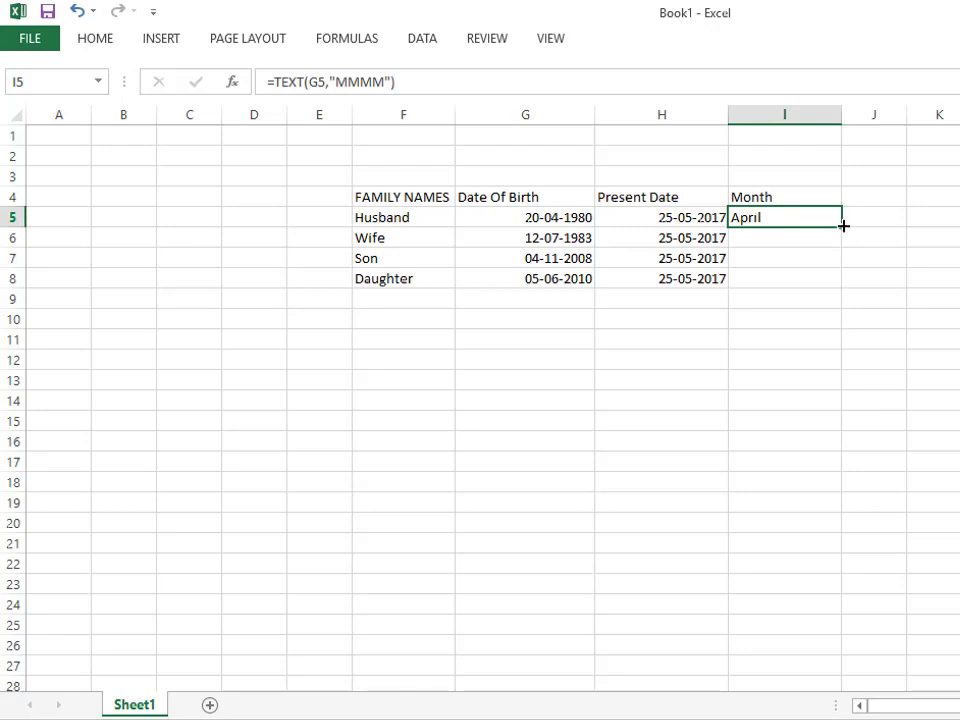
pyautogui.moveTo(843, 226); pyautogui.dragTo(841, 288)
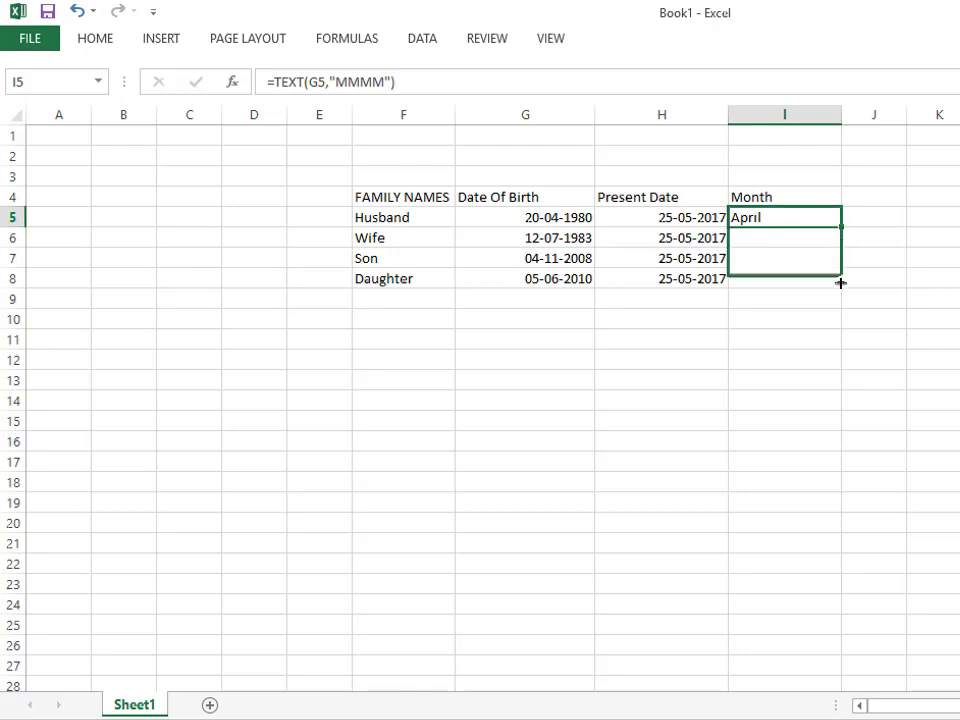
pyautogui.moveTo(841, 288); pyautogui.dragTo(841, 289)
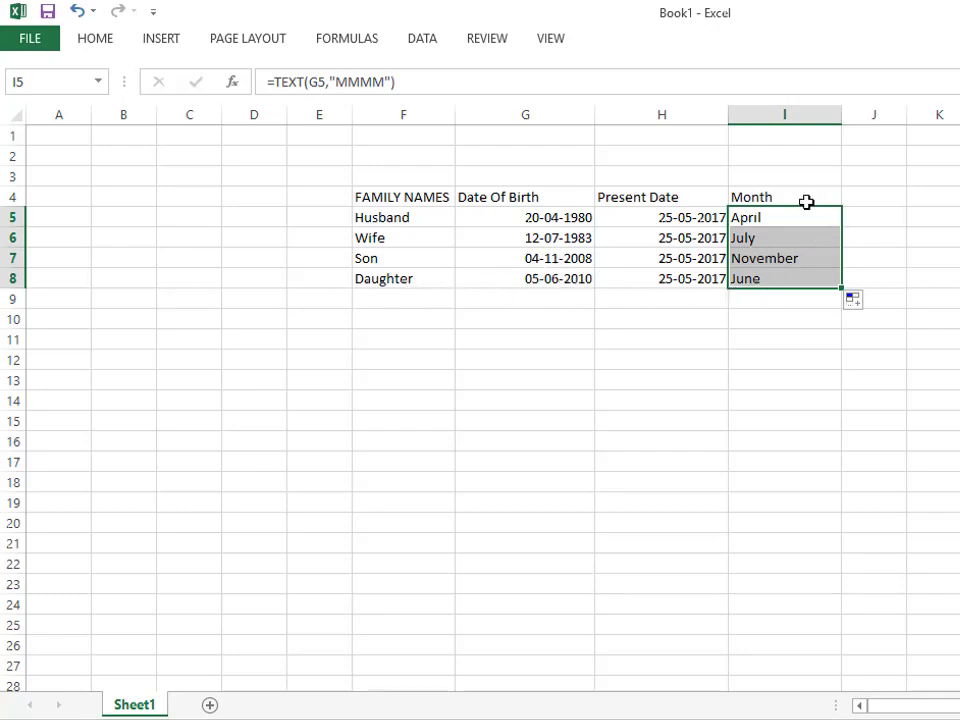
# Head column J 'Day' and enter =TEXT(G5,"DDDD") in J5, giving Sunday.
pyautogui.click(886, 199)
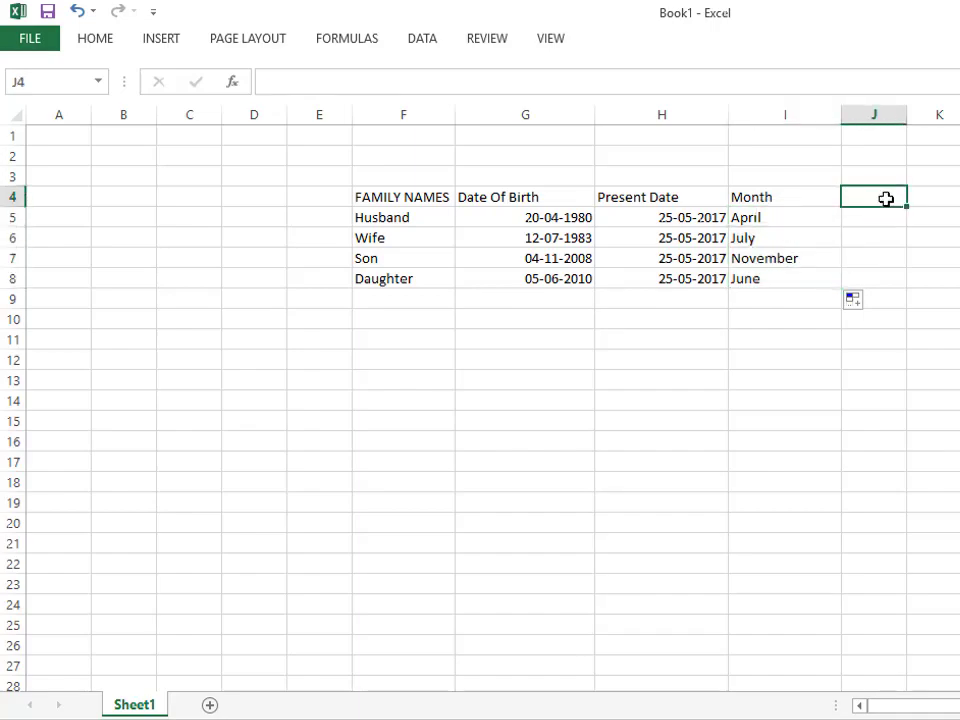
pyautogui.write('Da')
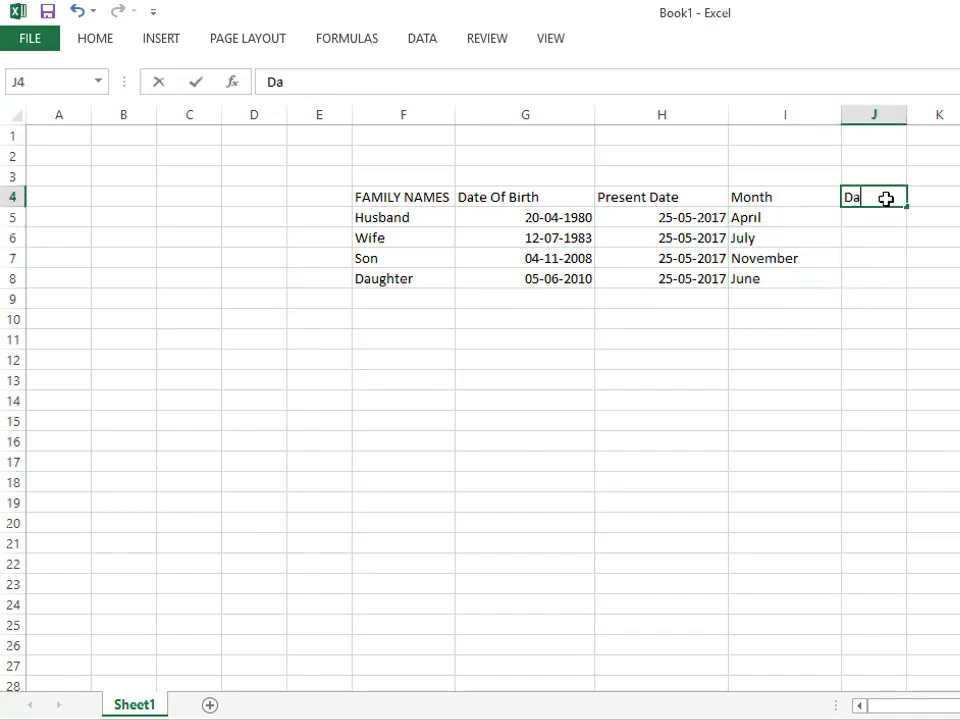
pyautogui.write('y')
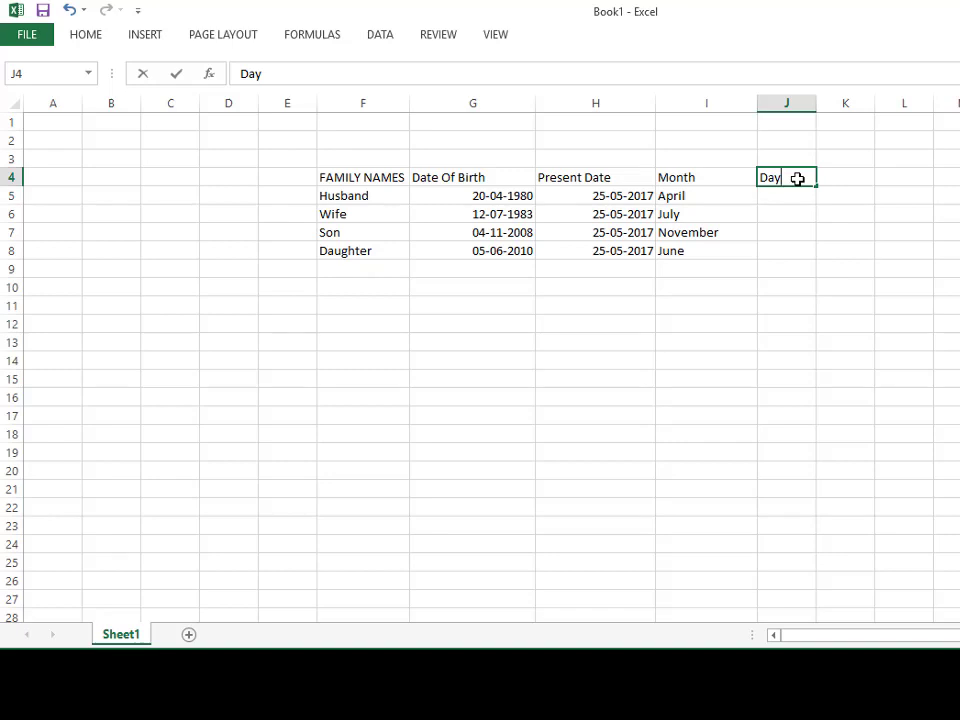
pyautogui.press('Return')
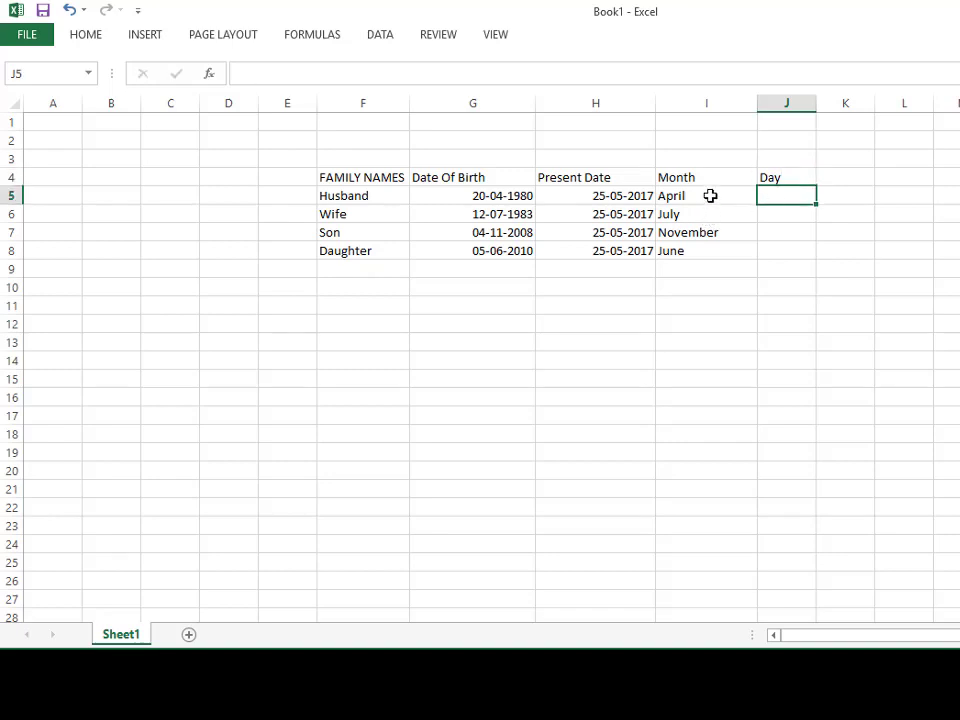
pyautogui.click(710, 195)
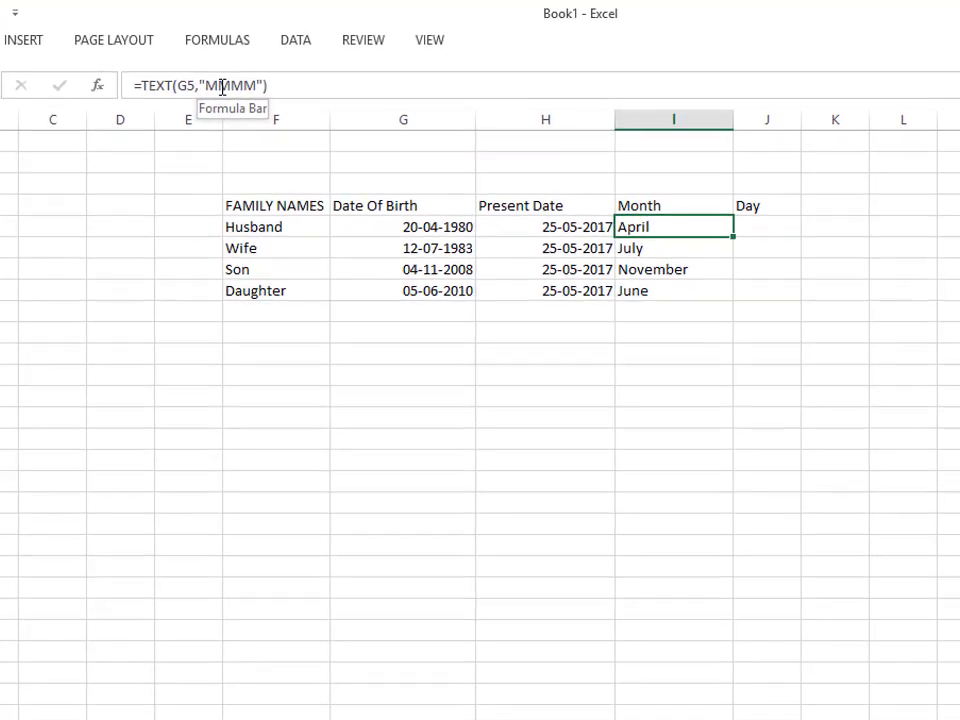
pyautogui.click(751, 224)
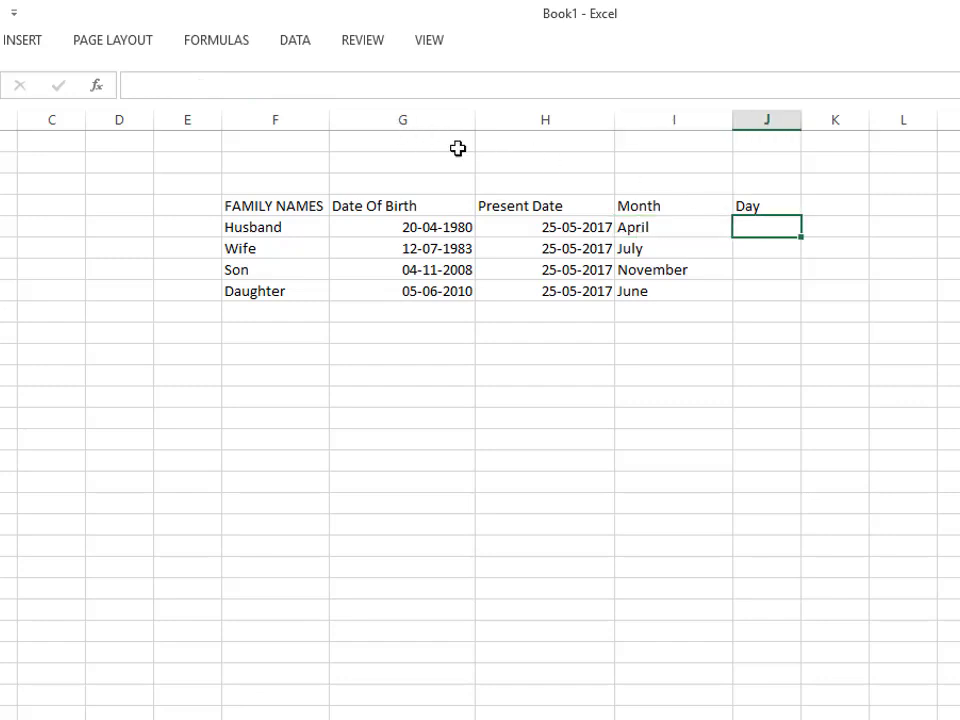
pyautogui.click(372, 87)
pyautogui.write('=TEXT')
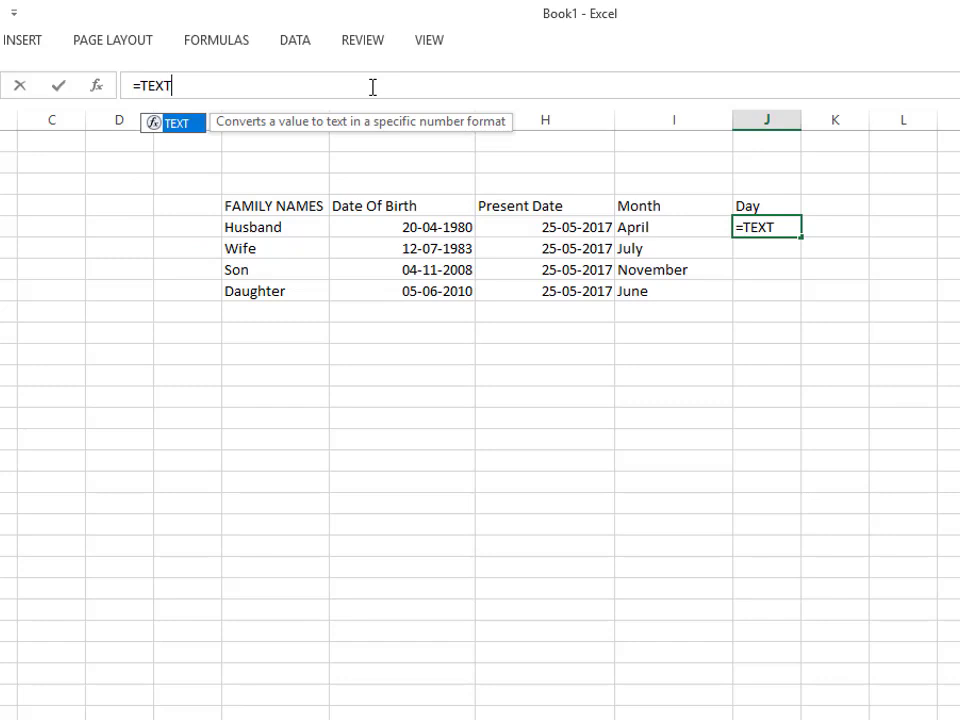
pyautogui.write('(')
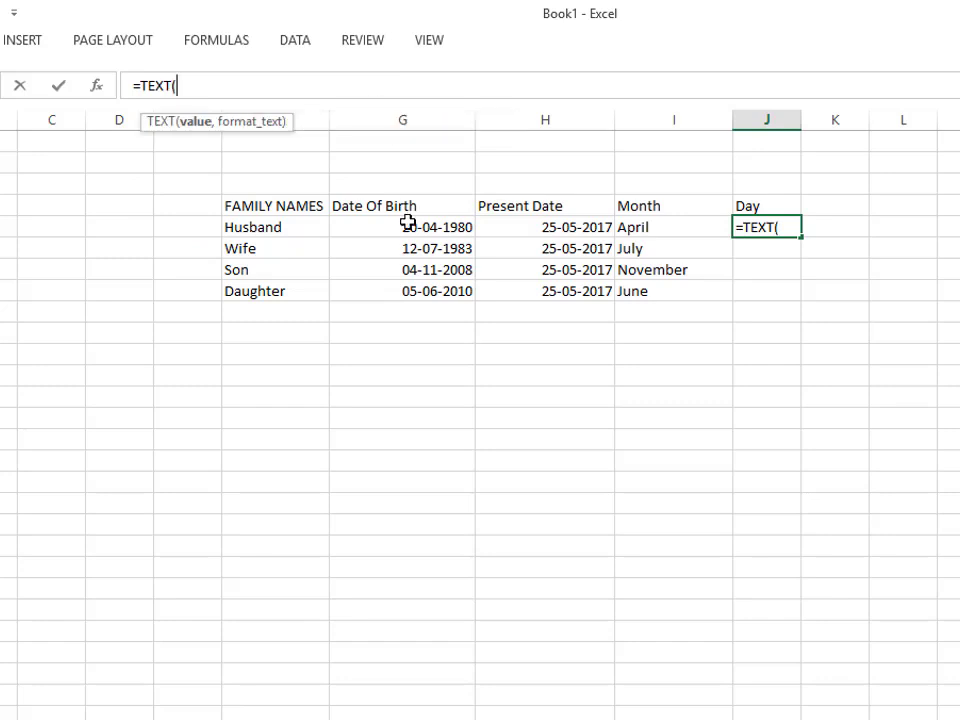
pyautogui.click(408, 226)
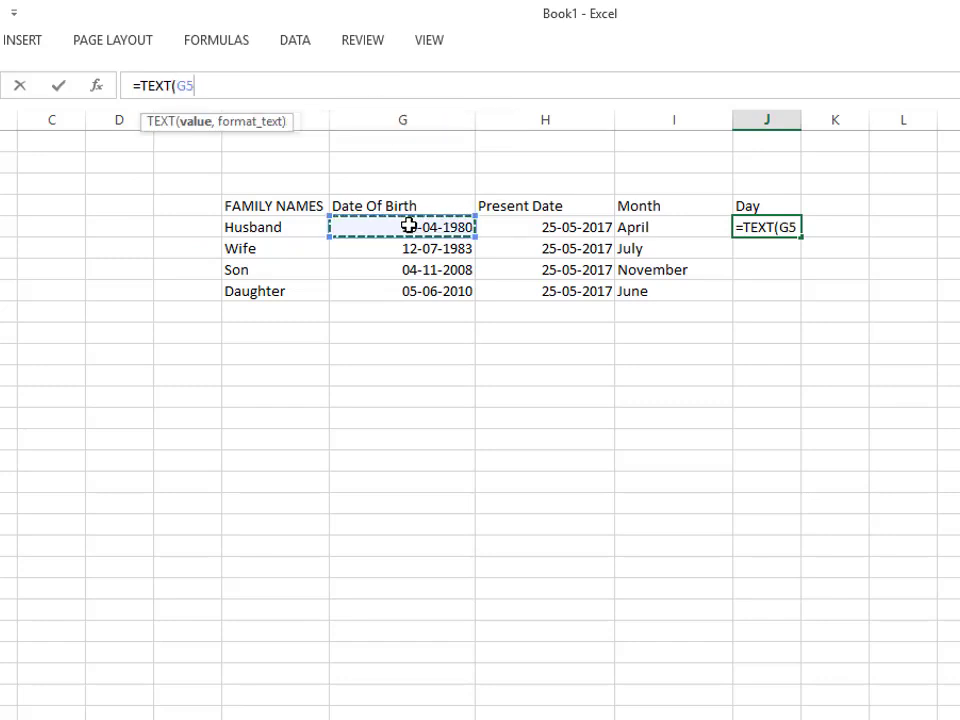
pyautogui.write(',"')
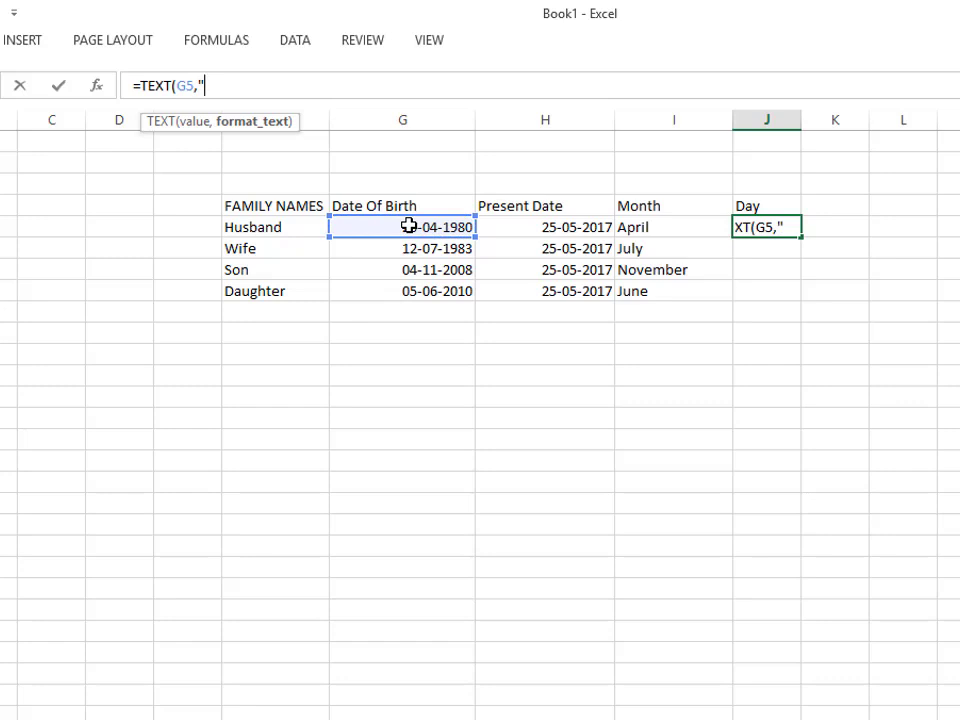
pyautogui.write('DD')
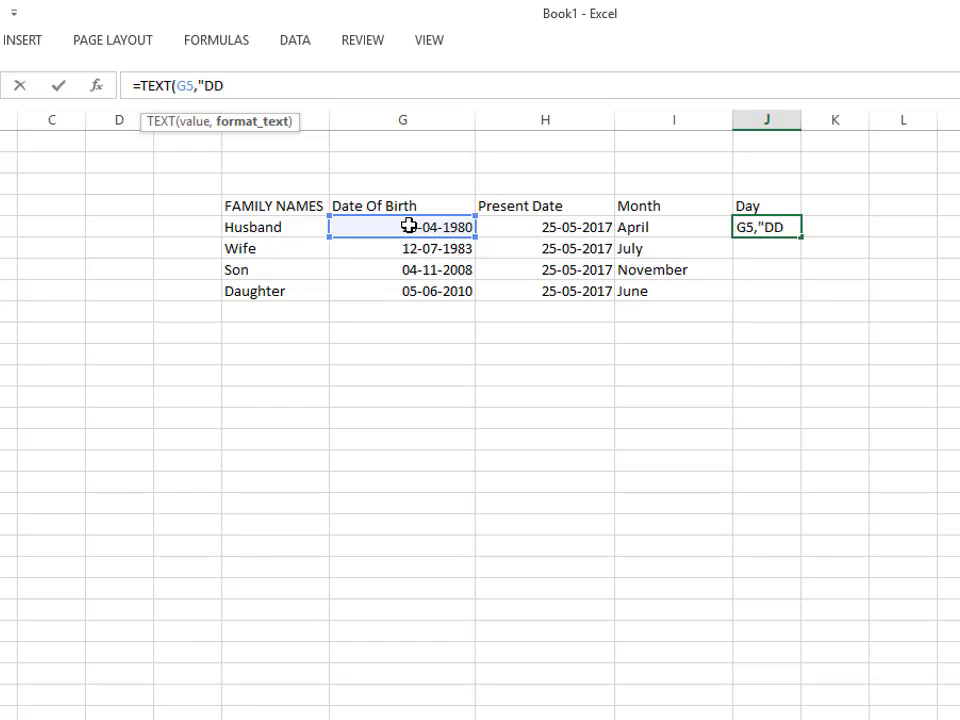
pyautogui.write('DD')
pyautogui.write('")')
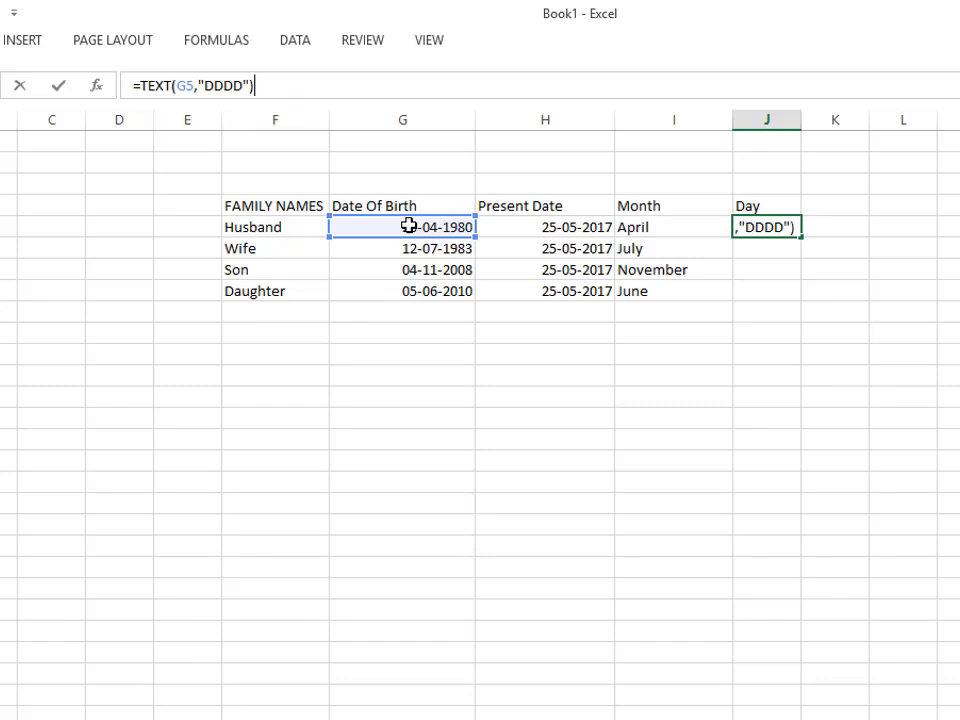
pyautogui.press('Return')
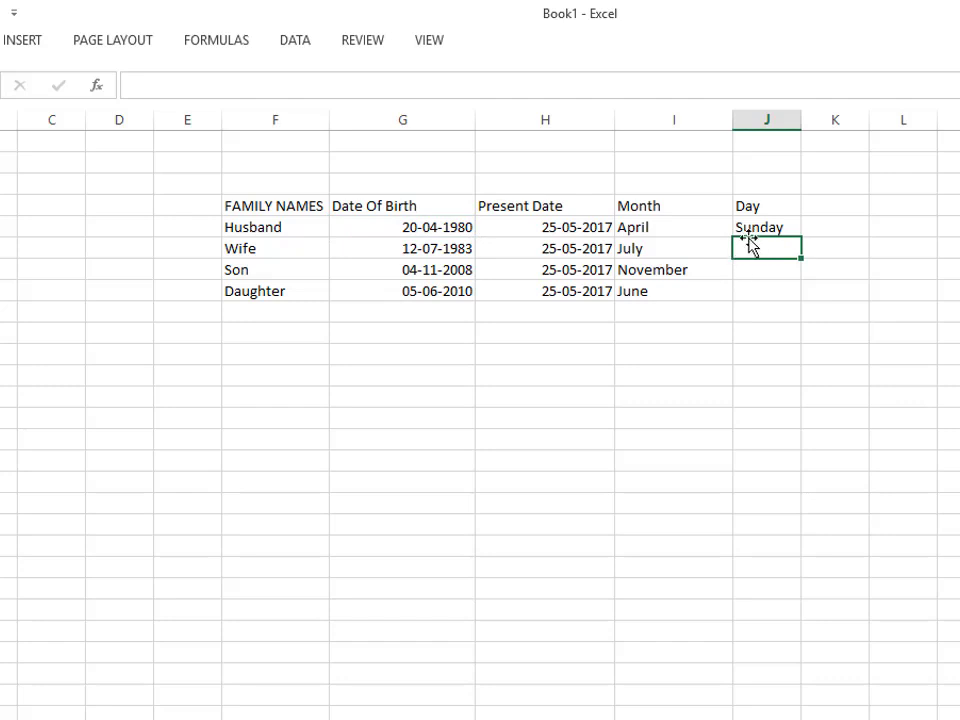
# Enter =TEXT(G6,"dddd") in J6 and fill it to J8, giving Tuesday, Tuesday, Saturday.
pyautogui.doubleClick(744, 248)
pyautogui.write('=text')
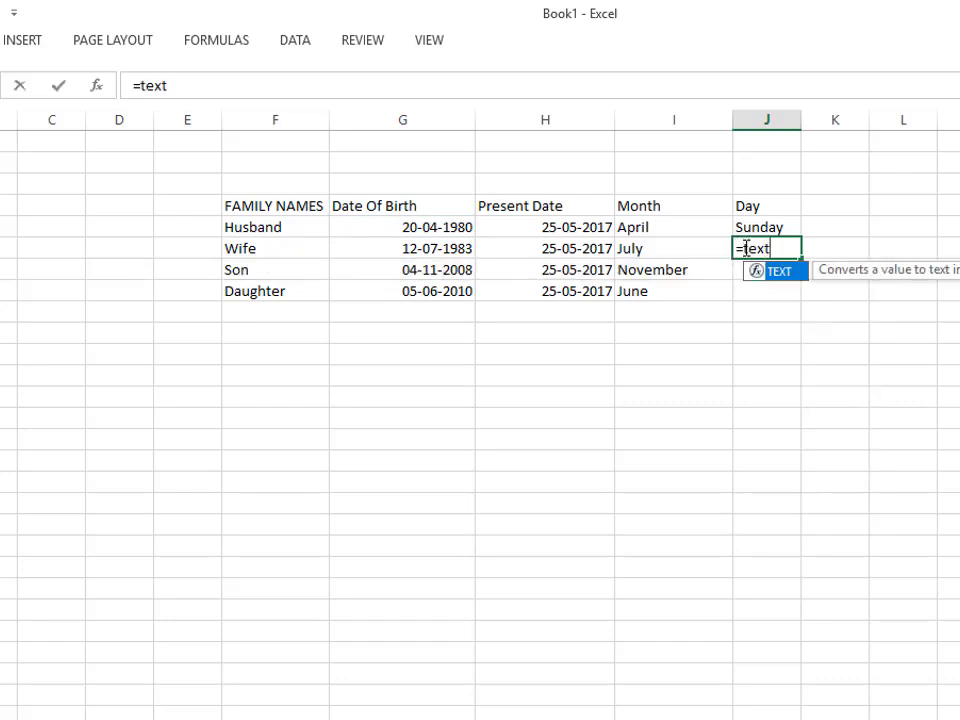
pyautogui.write('(')
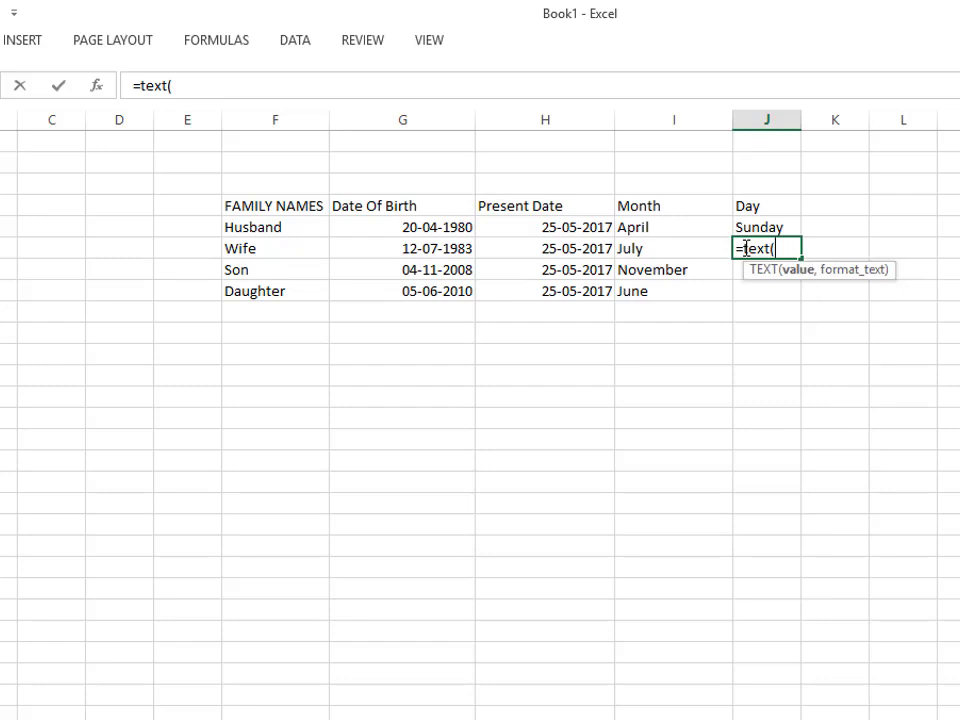
pyautogui.click(460, 249)
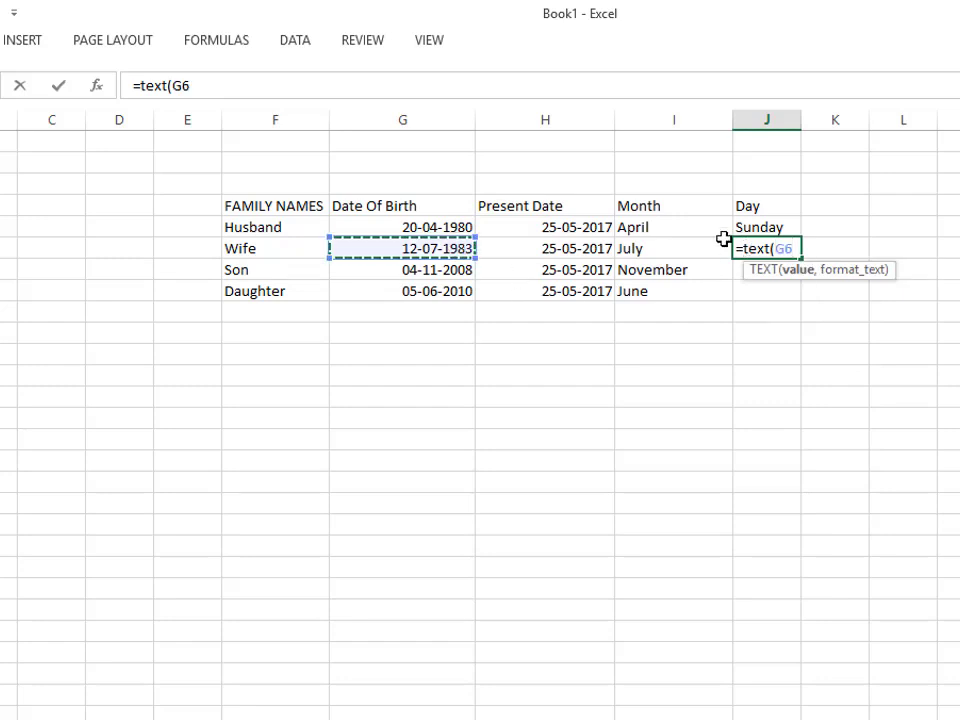
pyautogui.write(',')
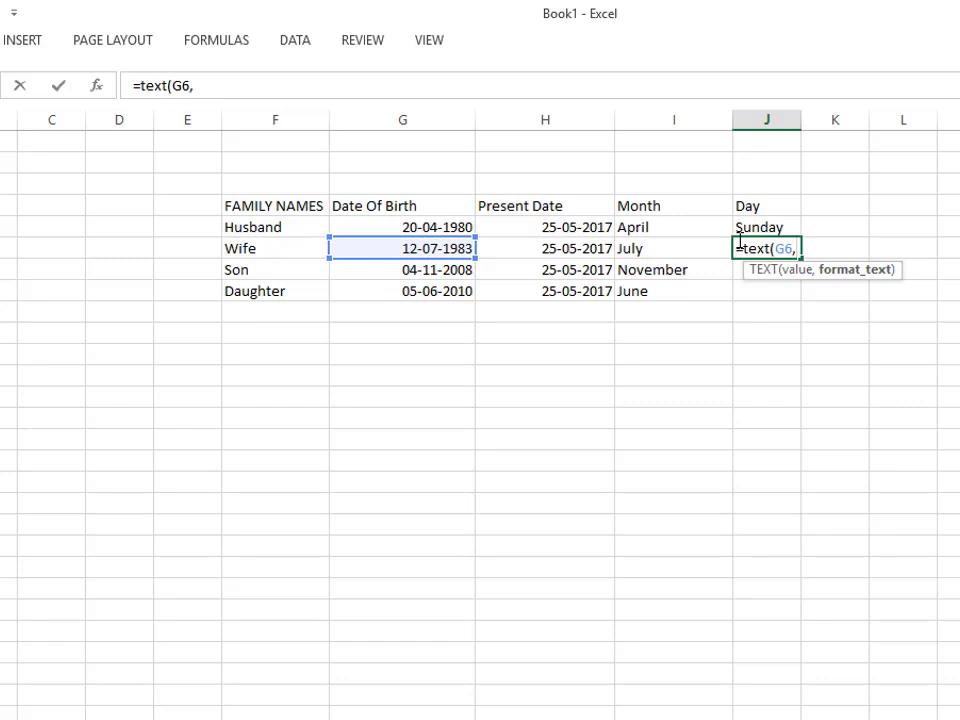
pyautogui.write('"ddd')
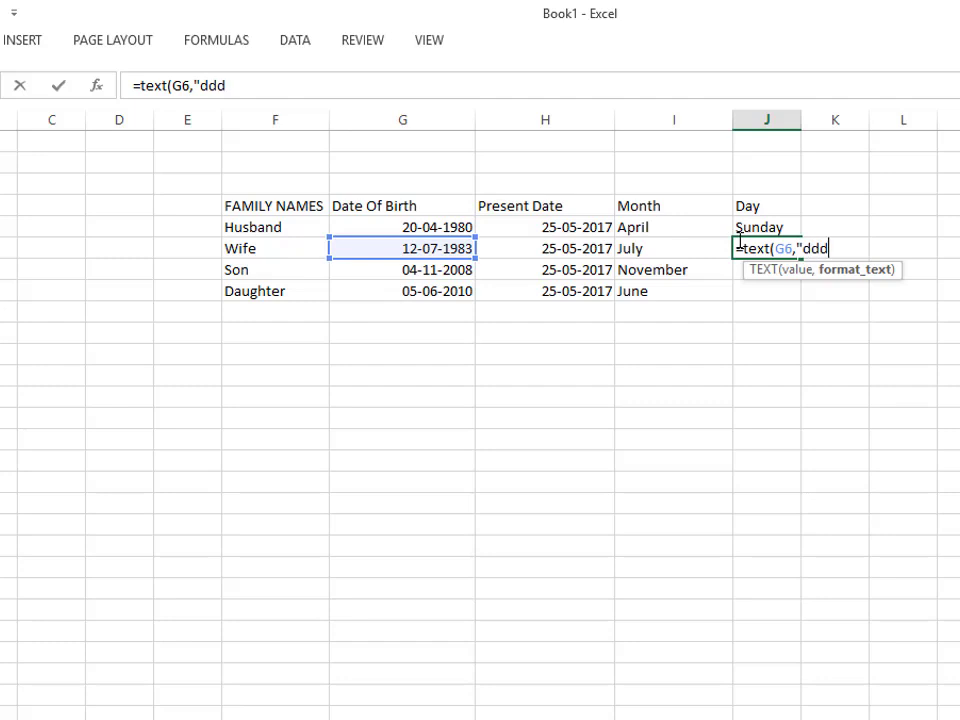
pyautogui.write('d")')
pyautogui.press('Return')
pyautogui.click(789, 249)
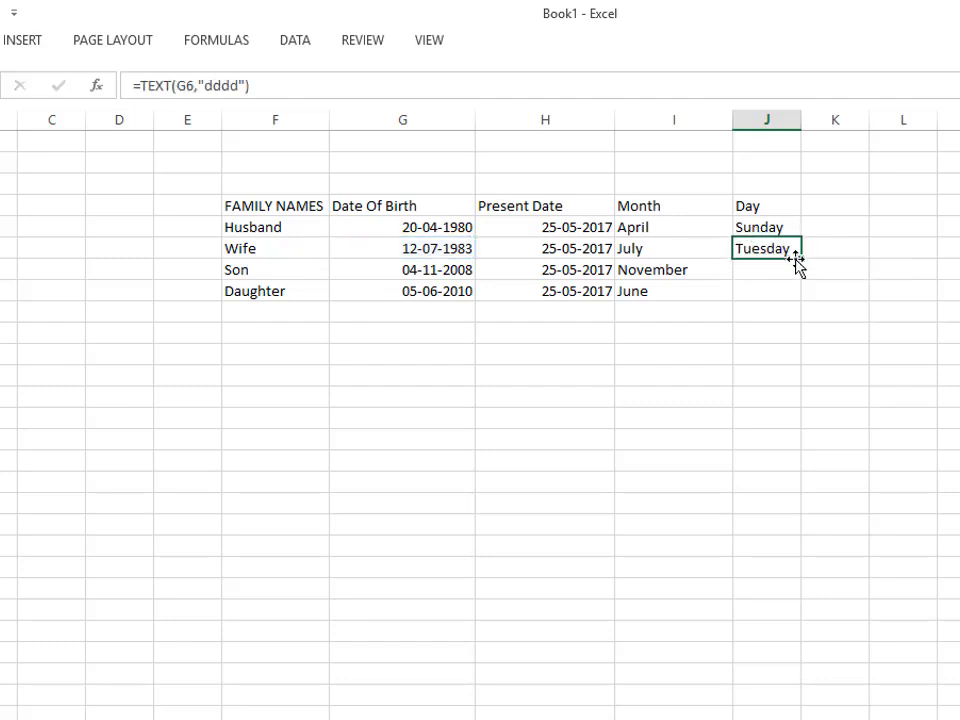
pyautogui.moveTo(800, 258); pyautogui.dragTo(799, 296)
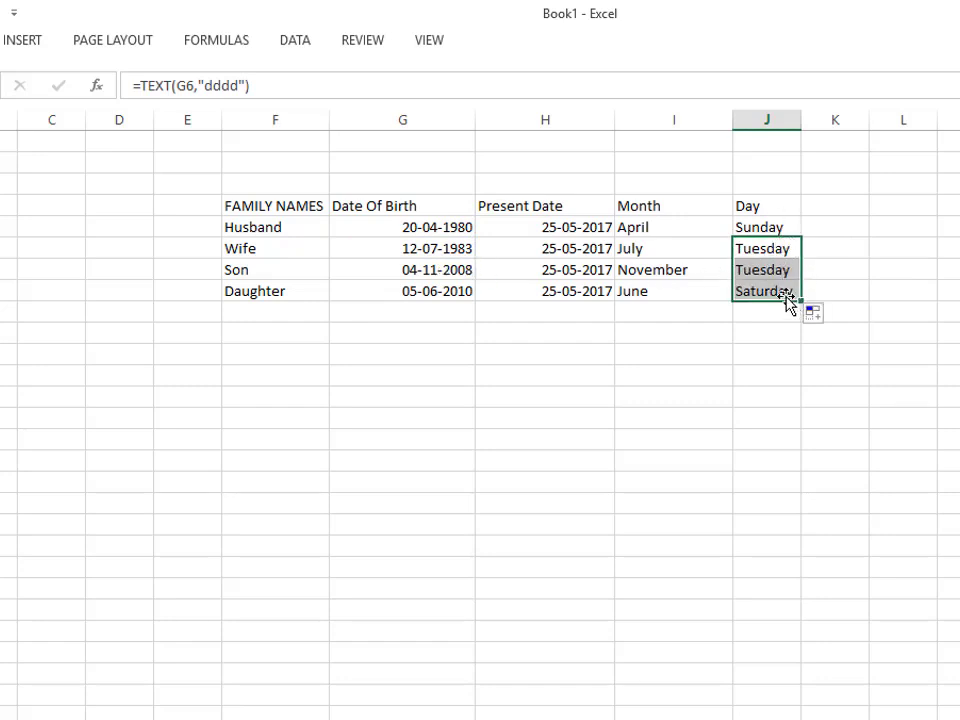
pyautogui.click(829, 209)
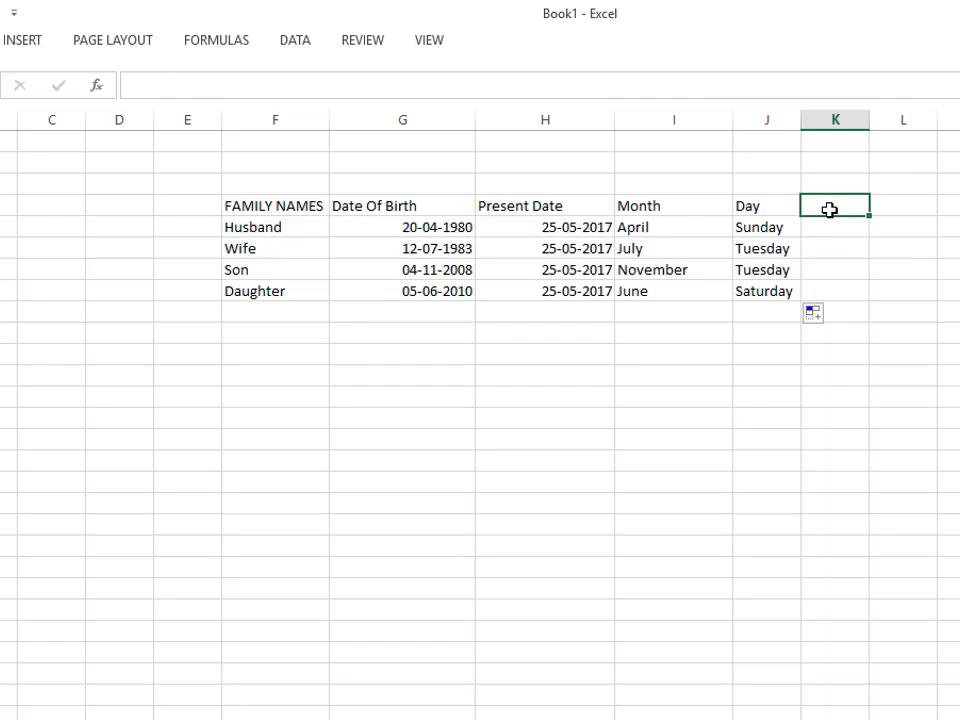
# Head column K 'AGE' and enter =DATEDIF(G5,H5,"Y") in K5, giving 37.
pyautogui.write('AGE')
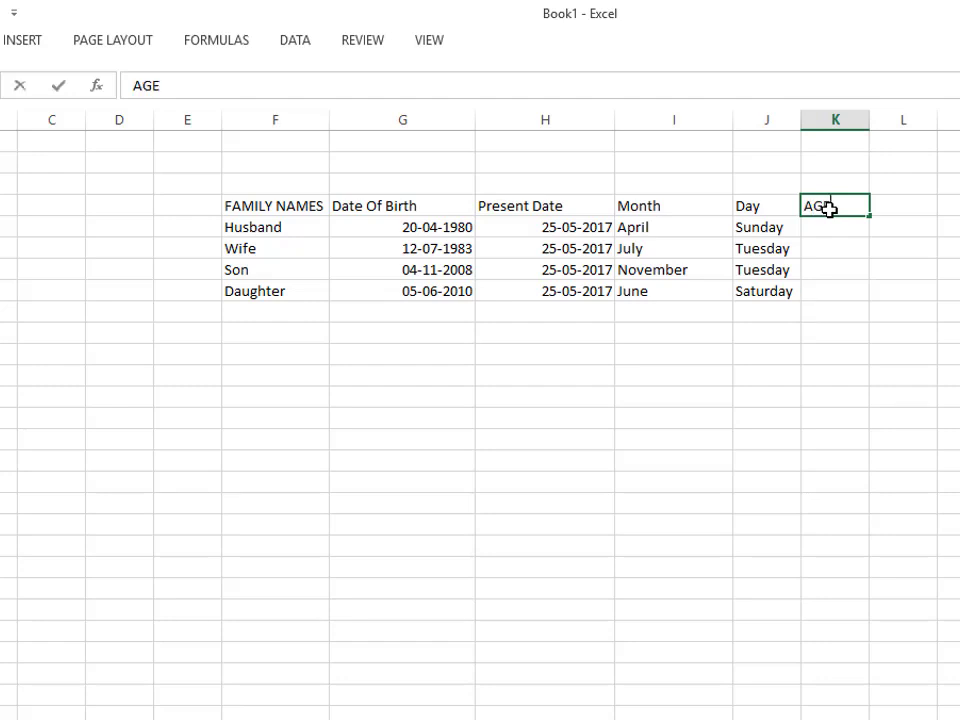
pyautogui.click(829, 227)
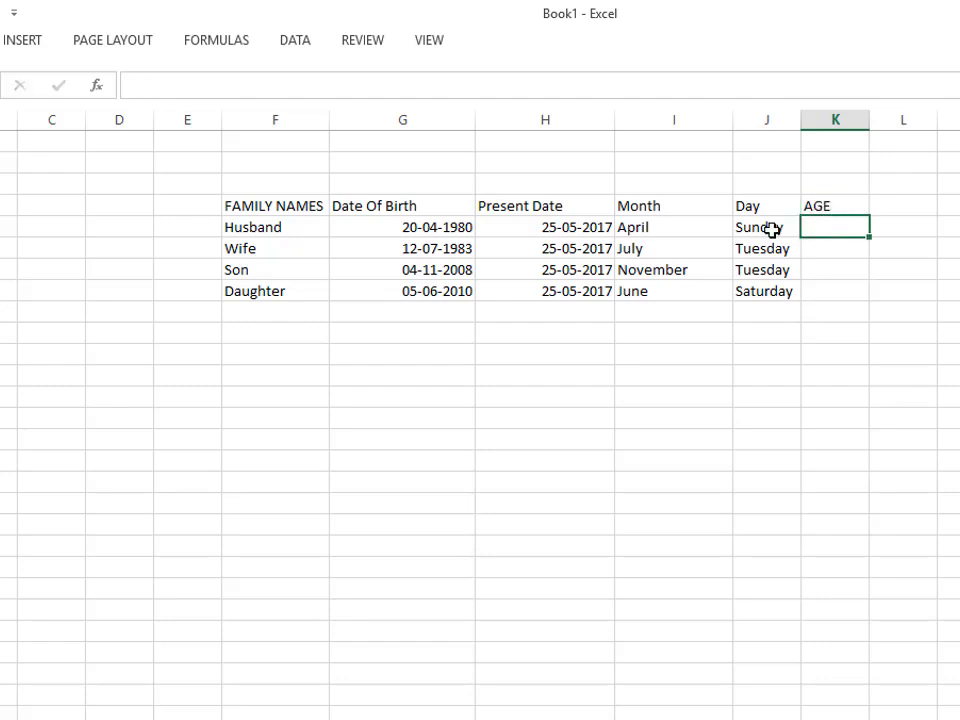
pyautogui.doubleClick(816, 224)
pyautogui.write('=')
pyautogui.write('DATED')
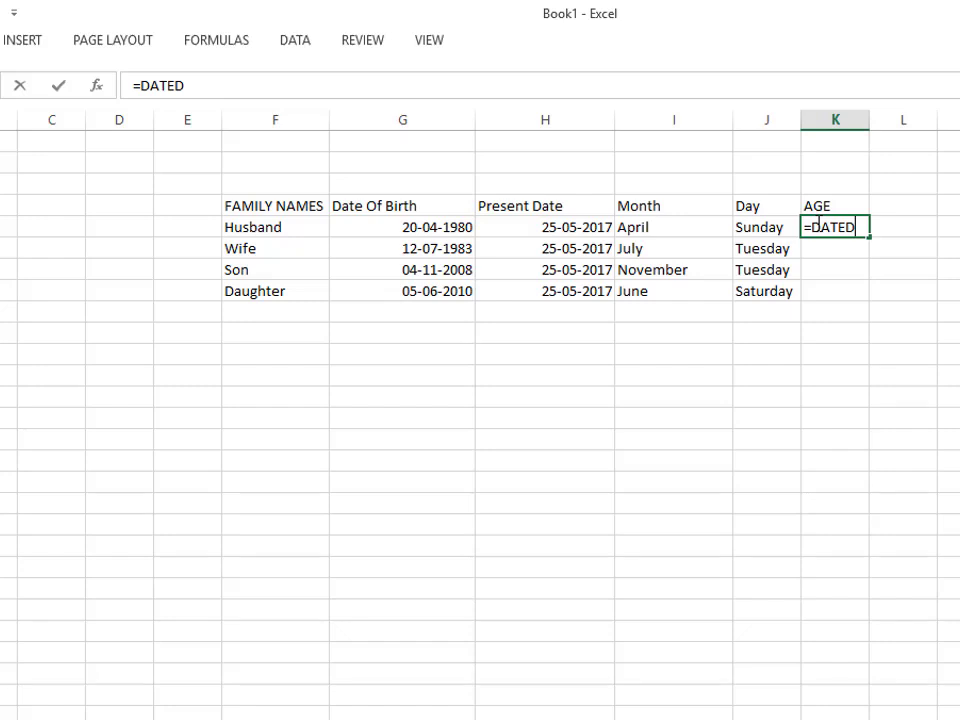
pyautogui.write('IF')
pyautogui.write('(')
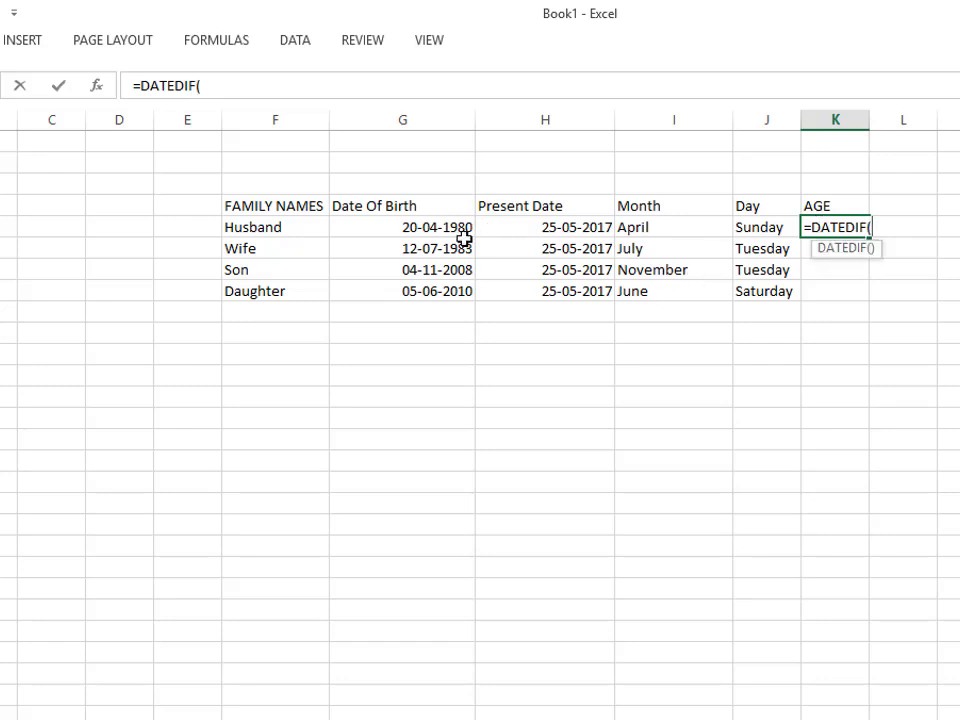
pyautogui.click(432, 228)
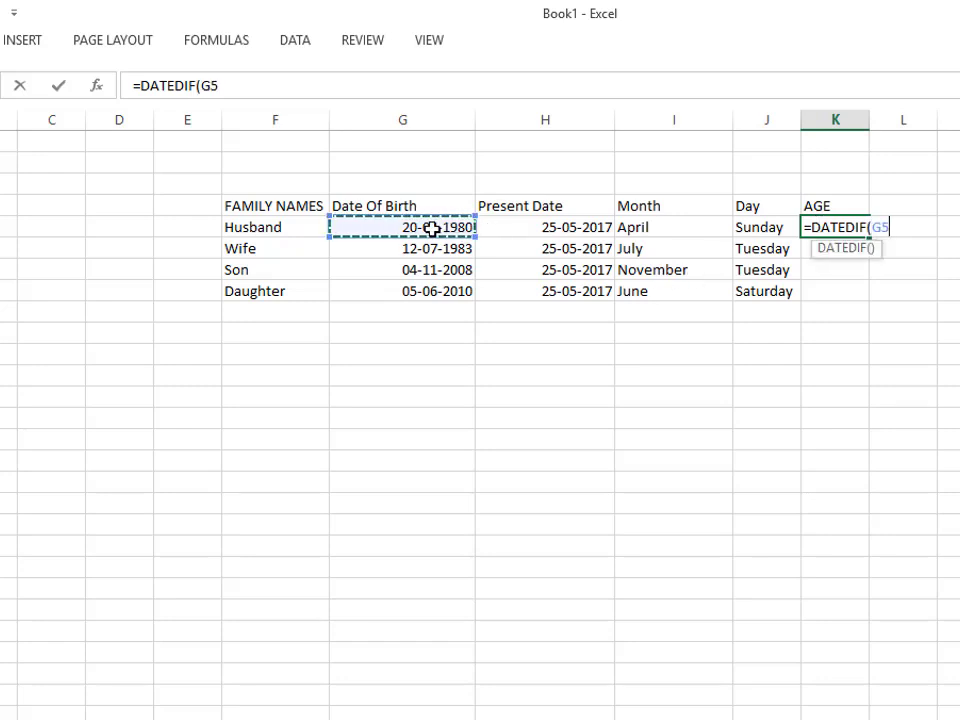
pyautogui.write(',')
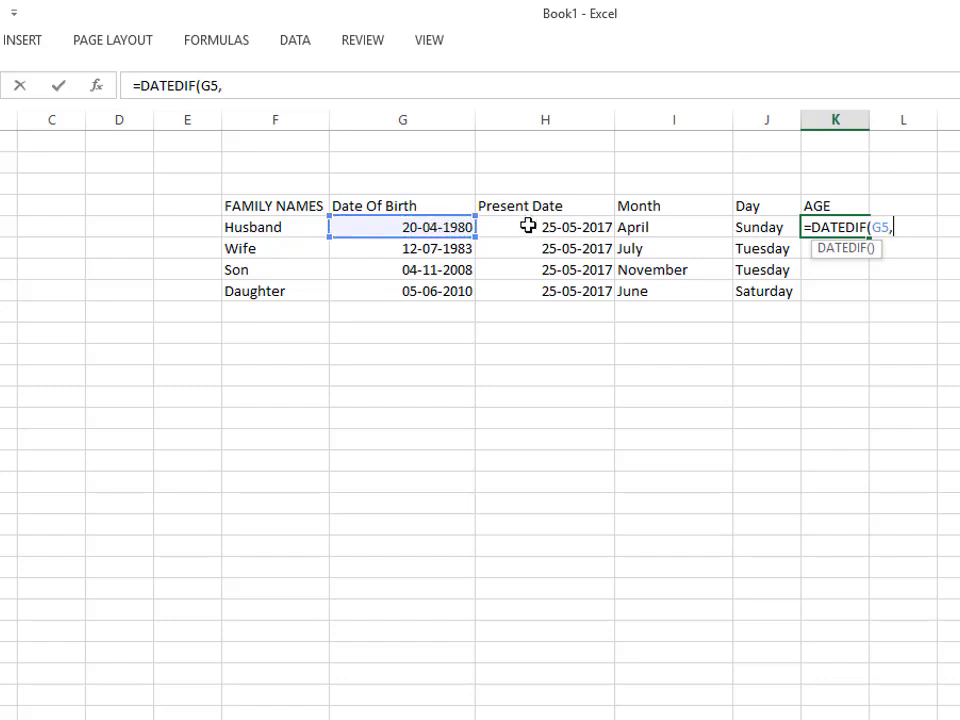
pyautogui.click(527, 227)
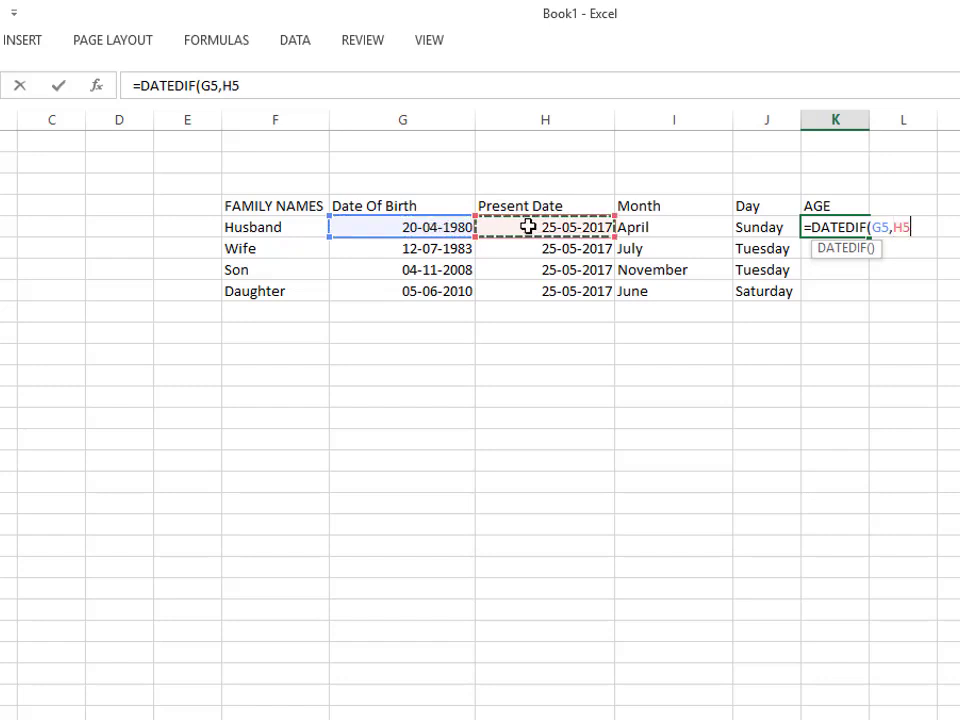
pyautogui.write(',')
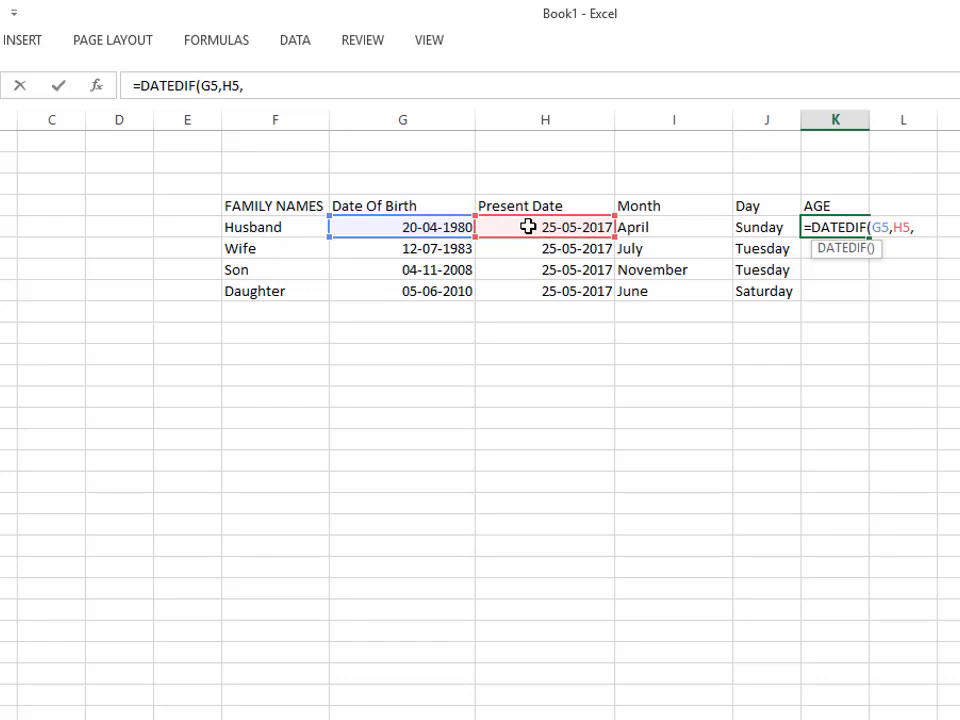
pyautogui.write('"')
pyautogui.write('Y')
pyautogui.write('")')
pyautogui.press('Return')
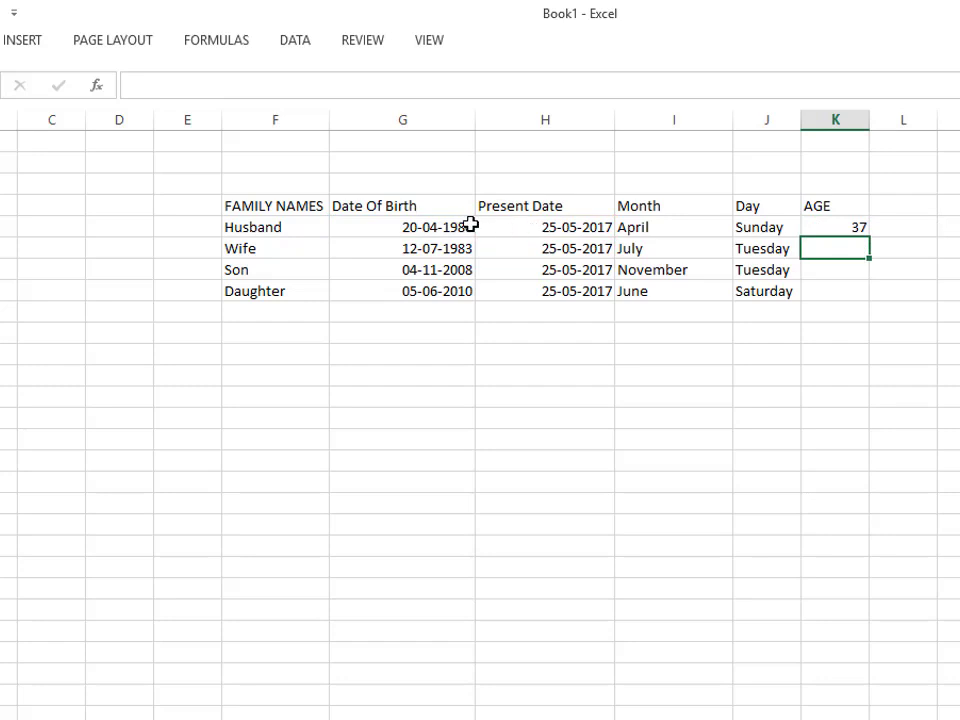
# Fill the age formula down to K8, giving 33, 8 and 6, and check the copies.
pyautogui.click(855, 224)
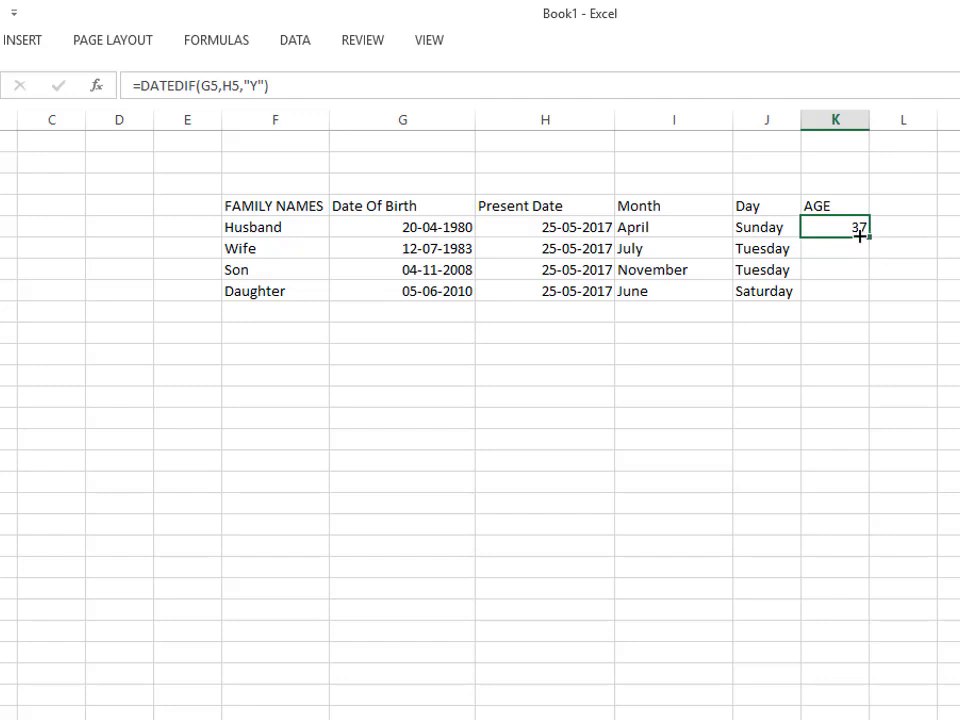
pyautogui.moveTo(870, 238); pyautogui.dragTo(806, 229)
pyautogui.moveTo(871, 236); pyautogui.dragTo(872, 298)
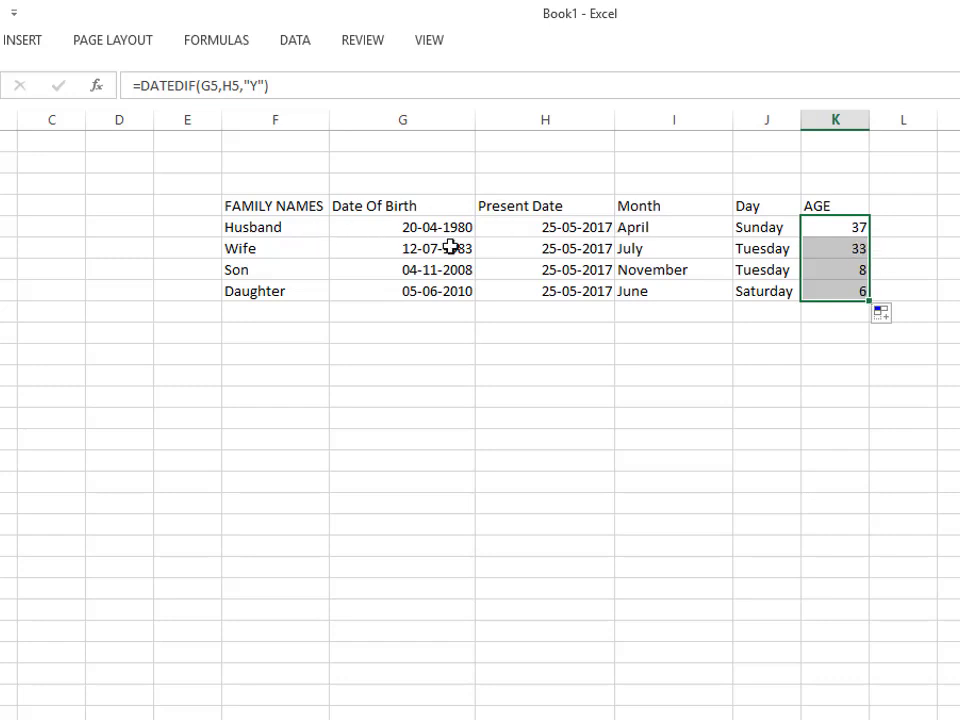
pyautogui.click(831, 253)
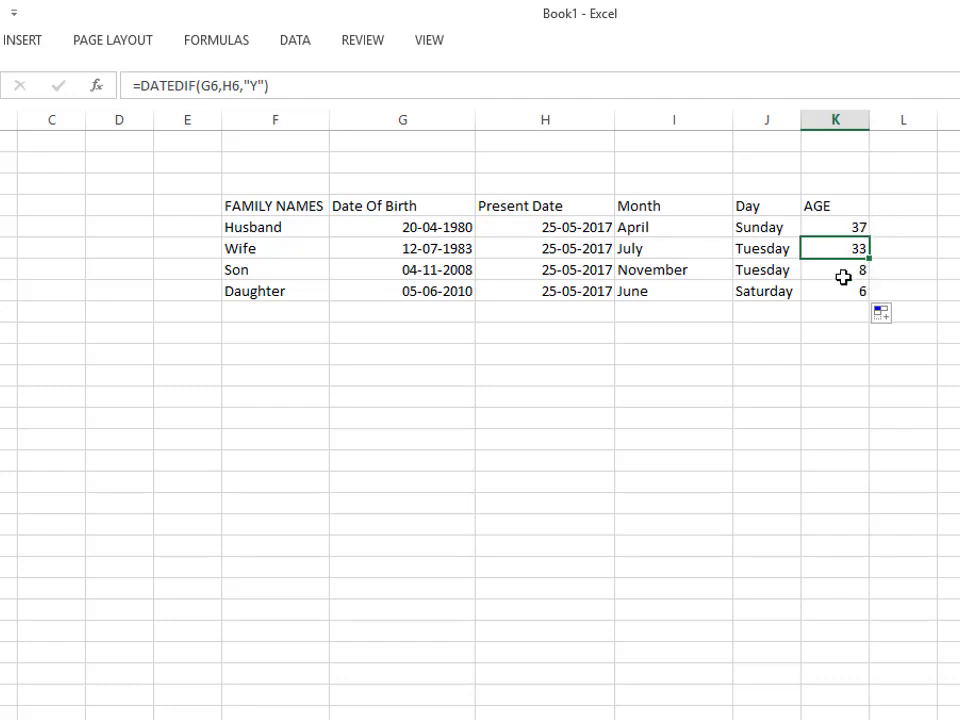
pyautogui.click(843, 273)
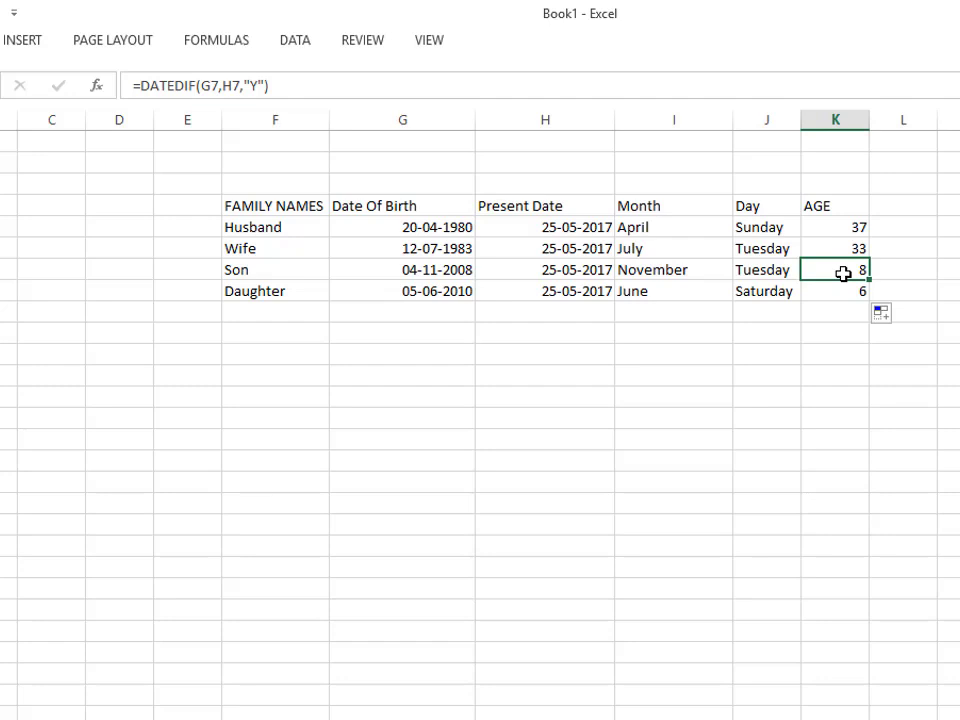
# Head column L 'Month' and enter =DATEDIF(G5,H5,"YM") in L5, giving 1.
pyautogui.click(921, 200)
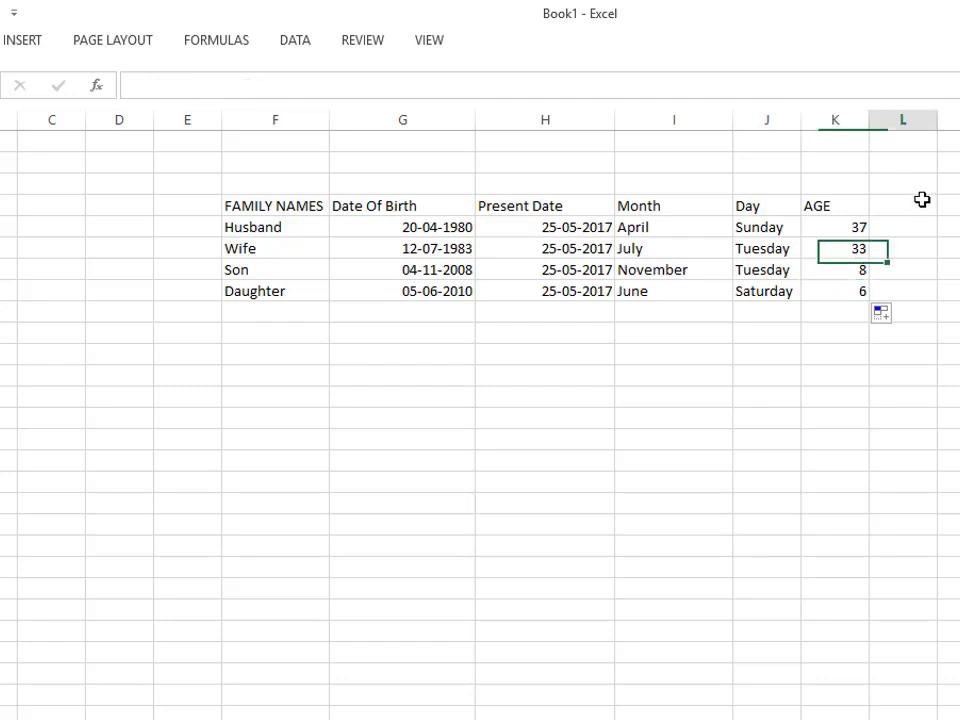
pyautogui.write('Mon')
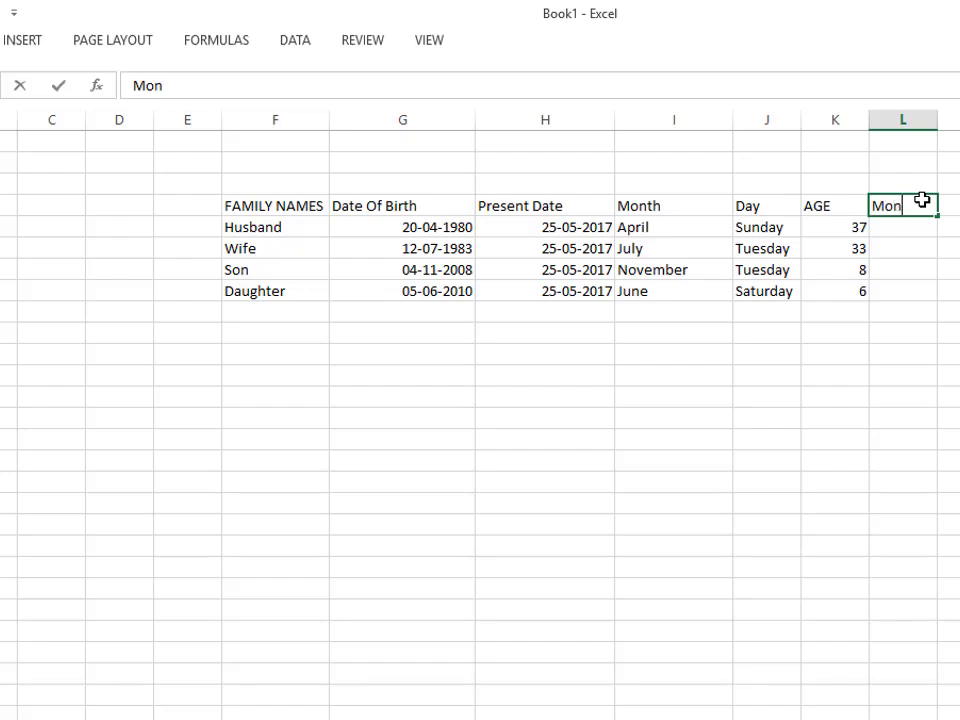
pyautogui.write('th')
pyautogui.press('Return')
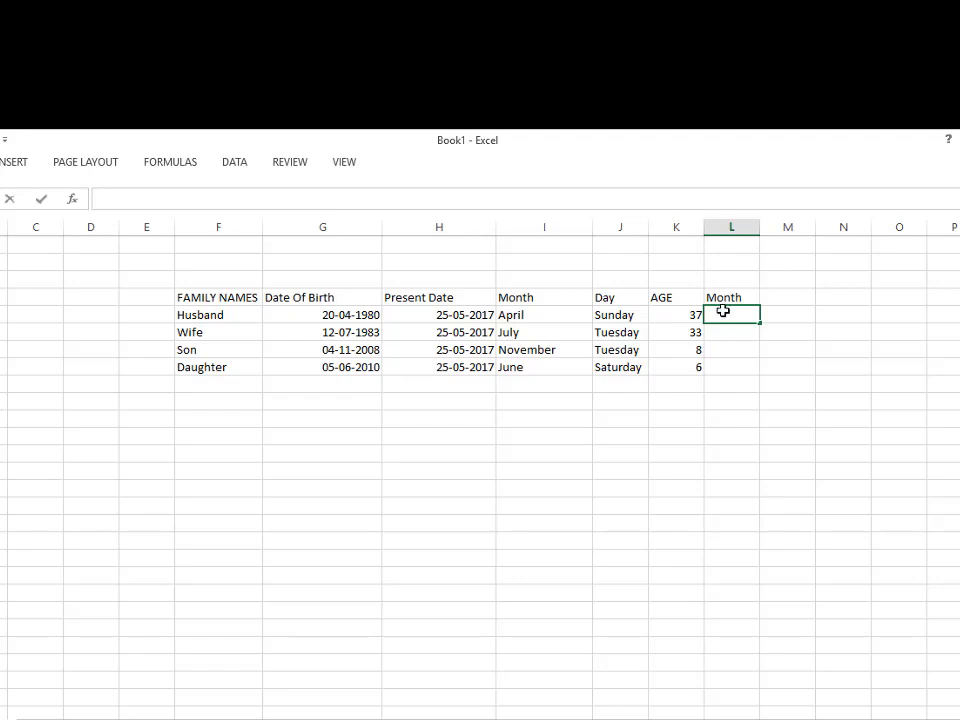
pyautogui.doubleClick(722, 311)
pyautogui.write('=')
pyautogui.write('DATE')
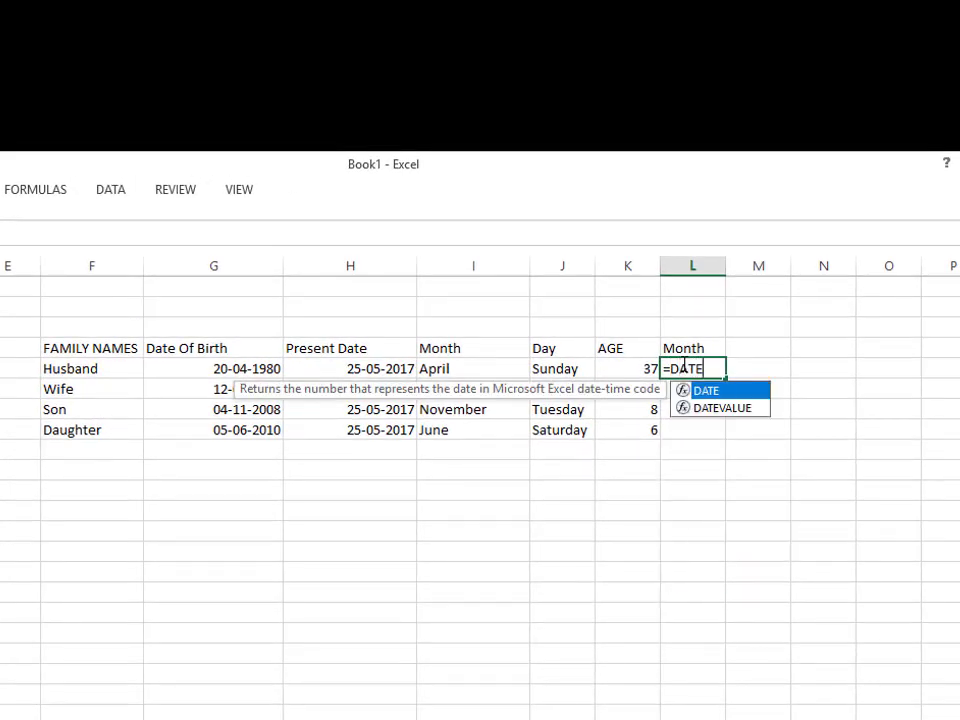
pyautogui.write('DIF')
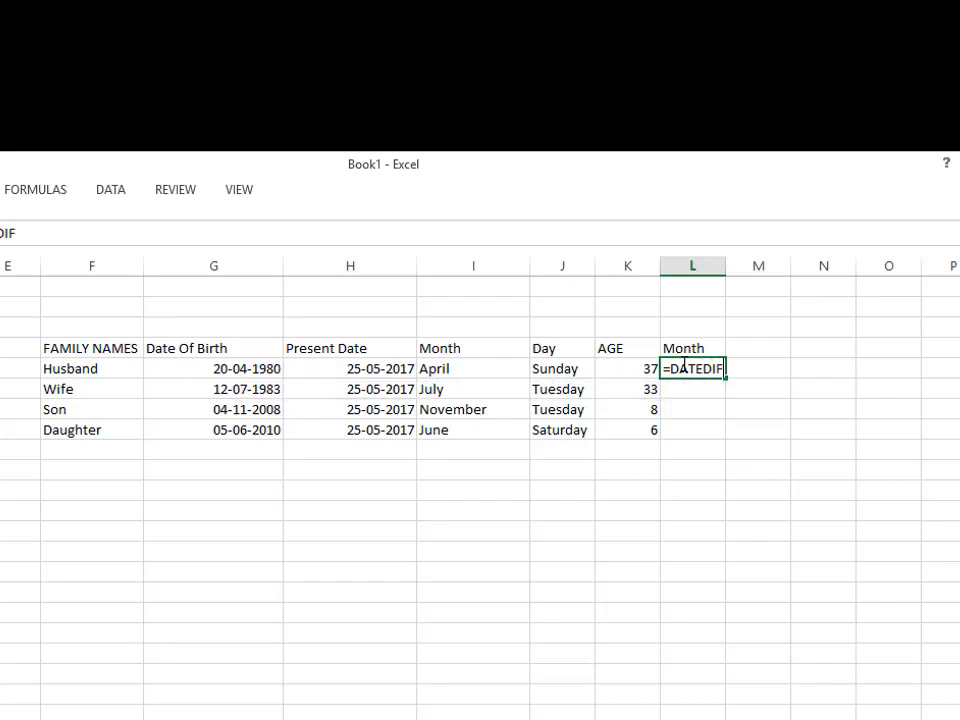
pyautogui.write('(')
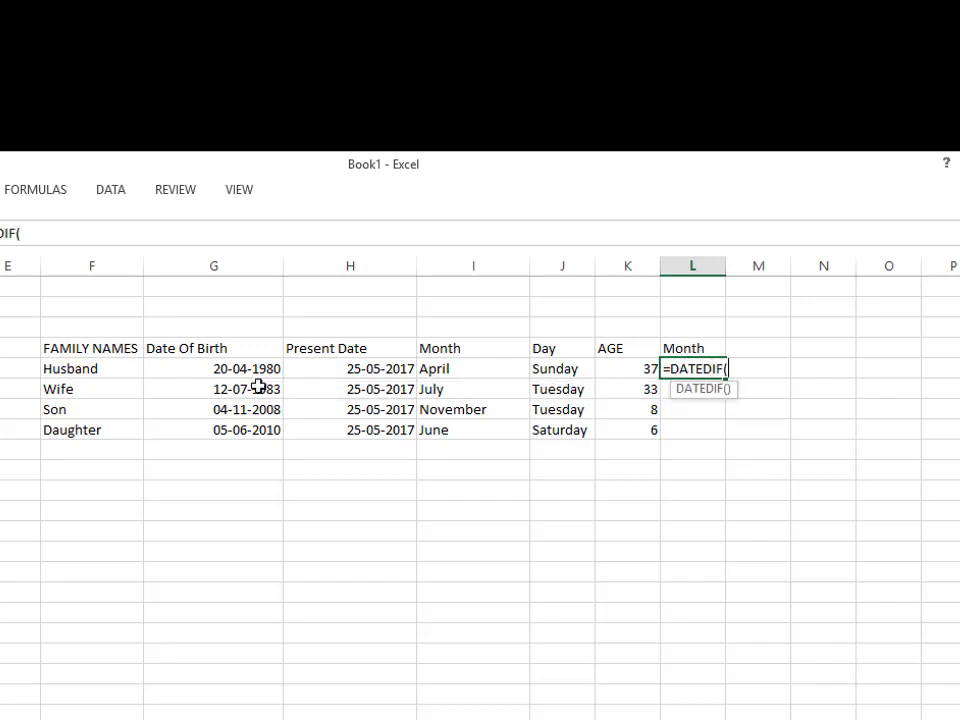
pyautogui.click(247, 370)
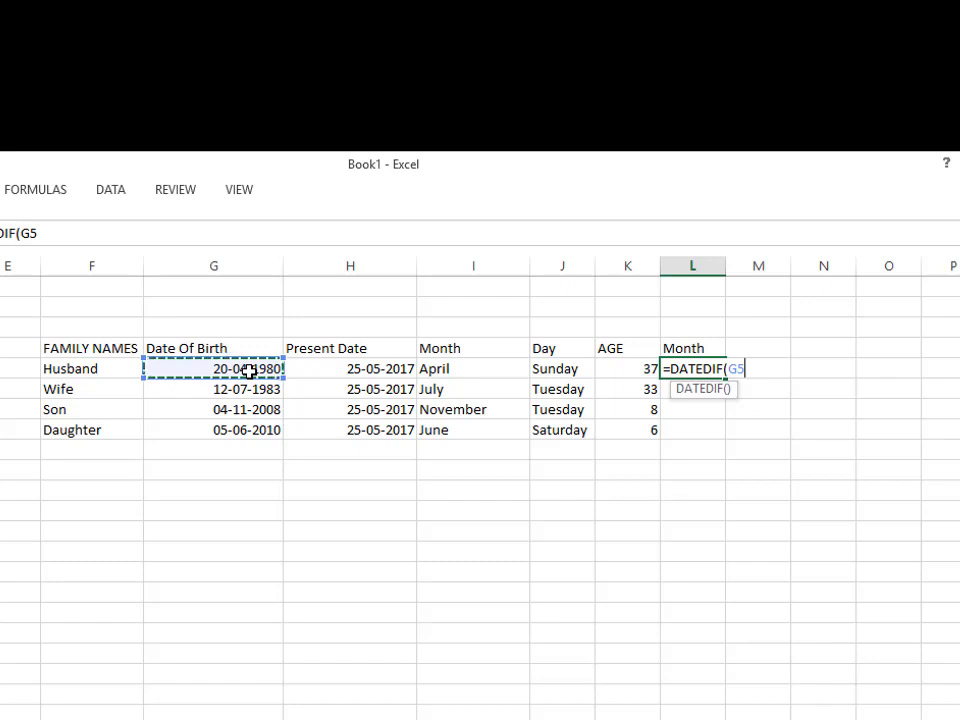
pyautogui.write(',')
pyautogui.click(340, 370)
pyautogui.write(',"Y')
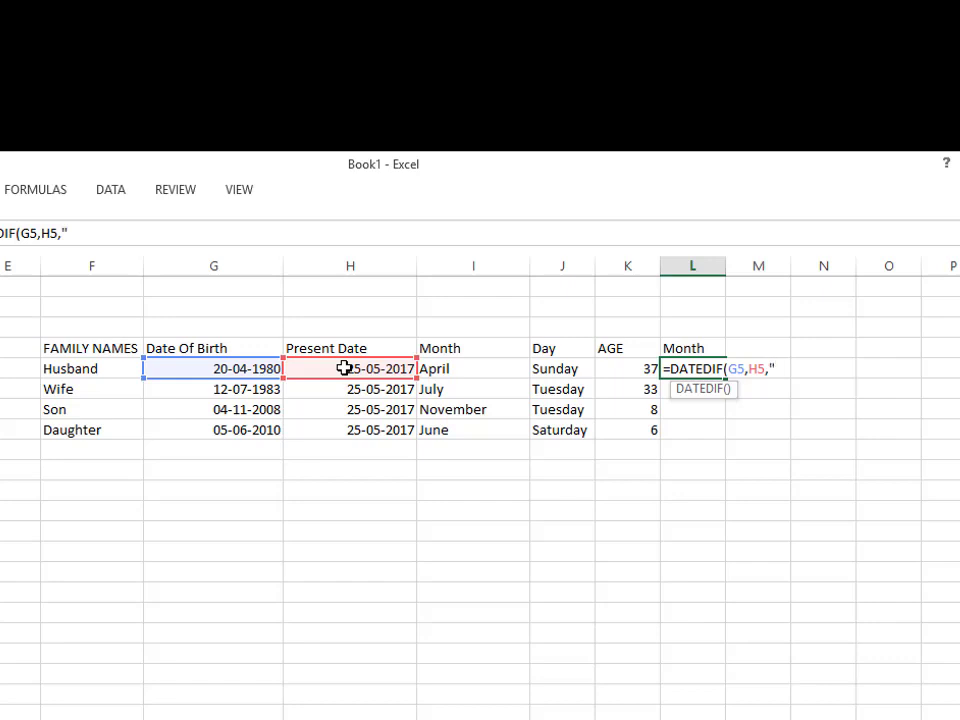
pyautogui.write('M')
pyautogui.press('Return')
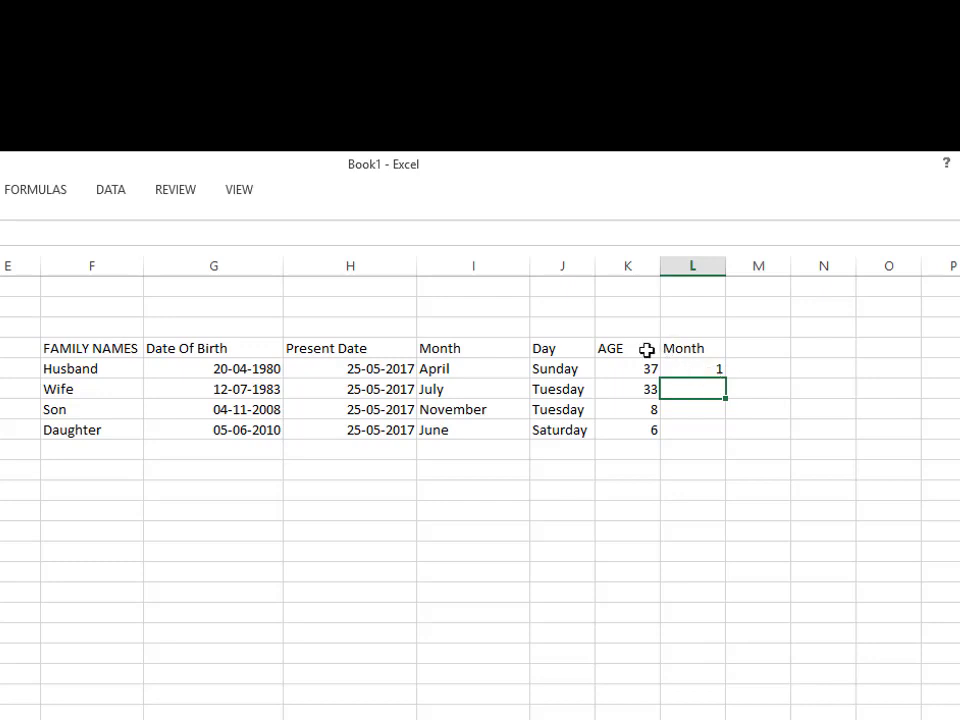
# Rename the L4 header to Extra Month and widen column L to fit it.
pyautogui.click(669, 348)
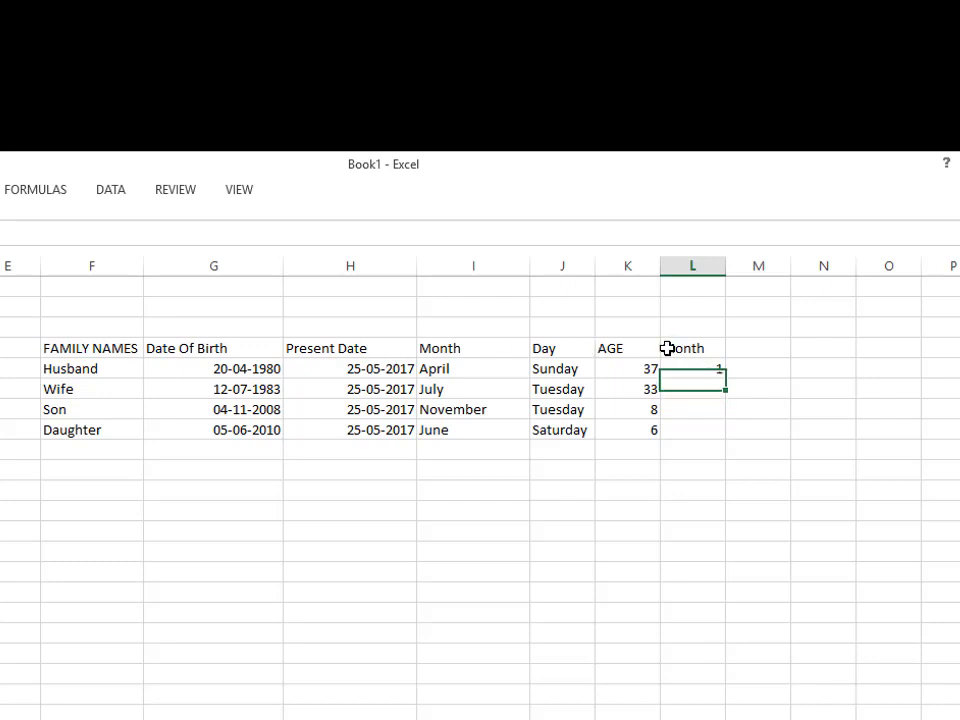
pyautogui.write('Ex')
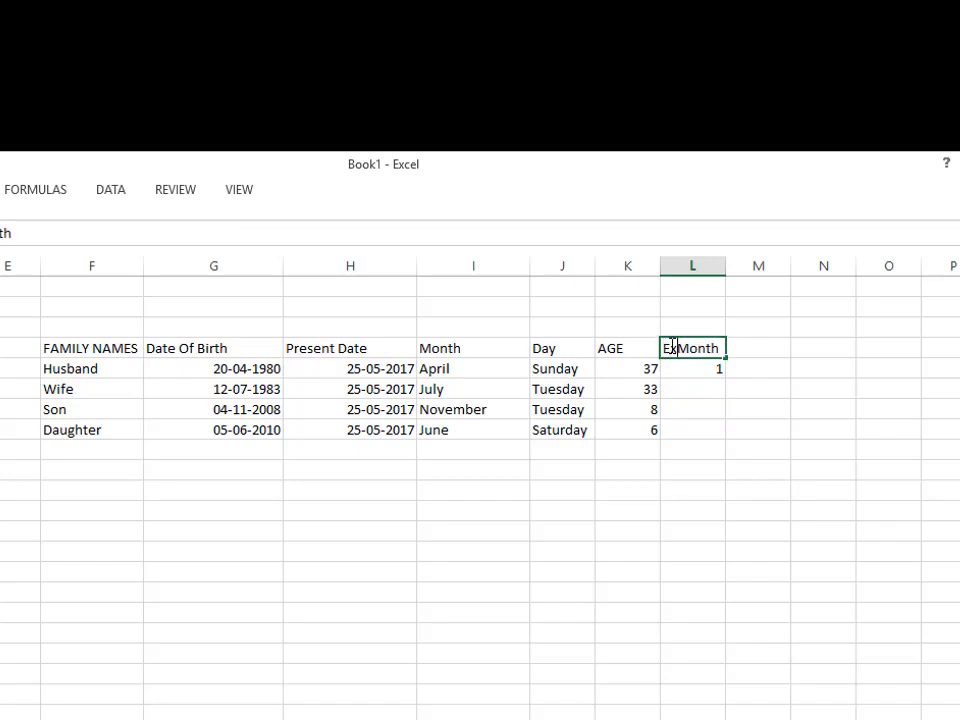
pyautogui.write('tra')
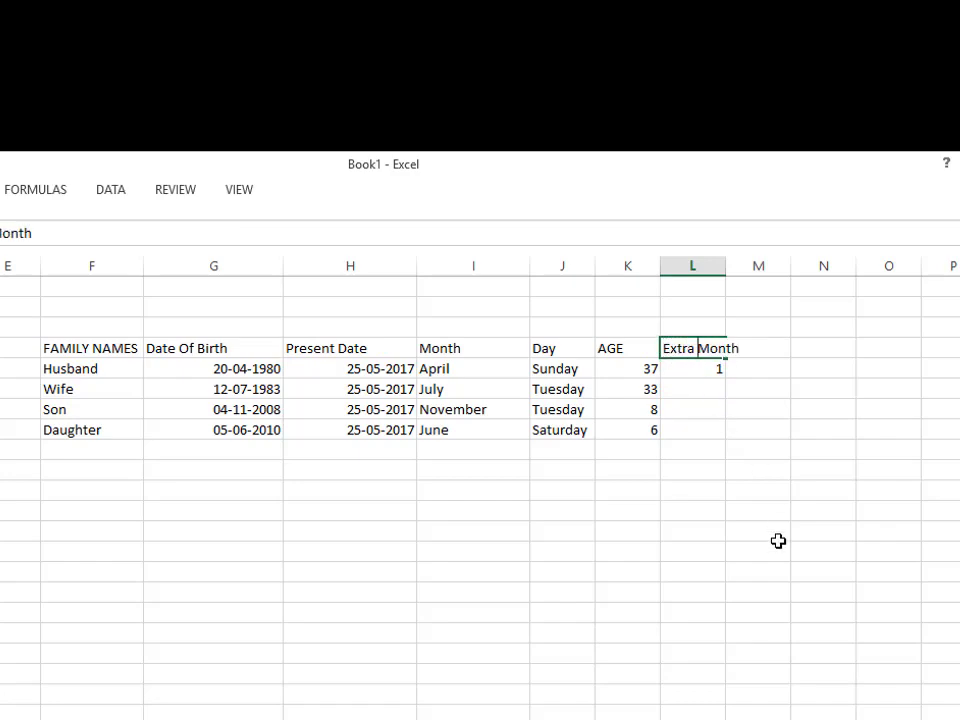
pyautogui.click(700, 510)
pyautogui.moveTo(837, 196); pyautogui.dragTo(851, 196)
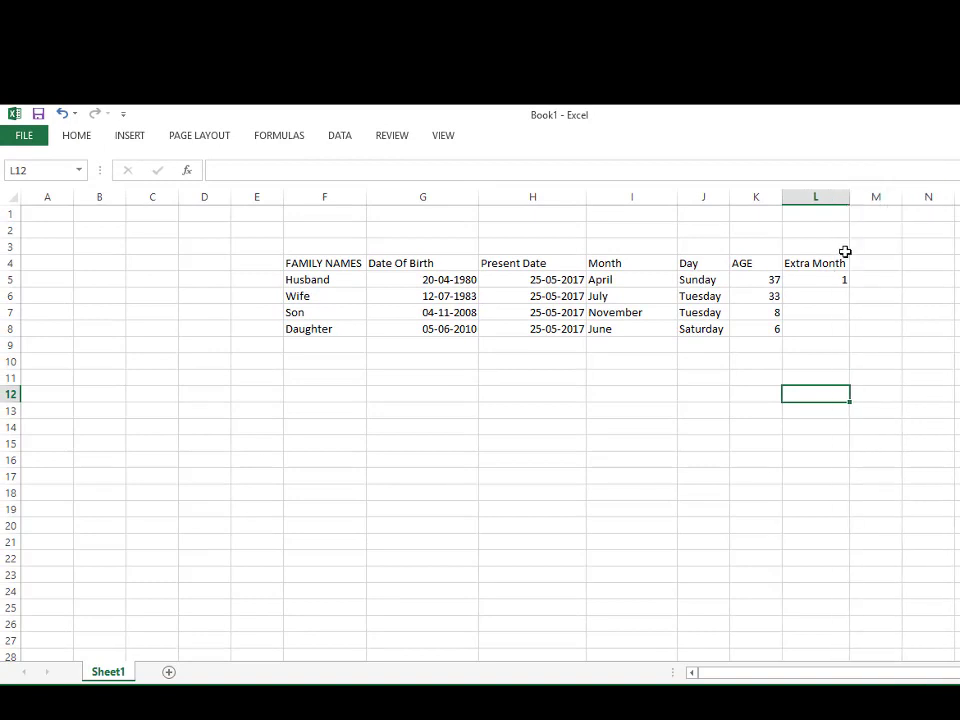
# Fill the "YM" Extra Month formula down to L8, showing 1, 10, 6 and 11.
pyautogui.click(842, 280)
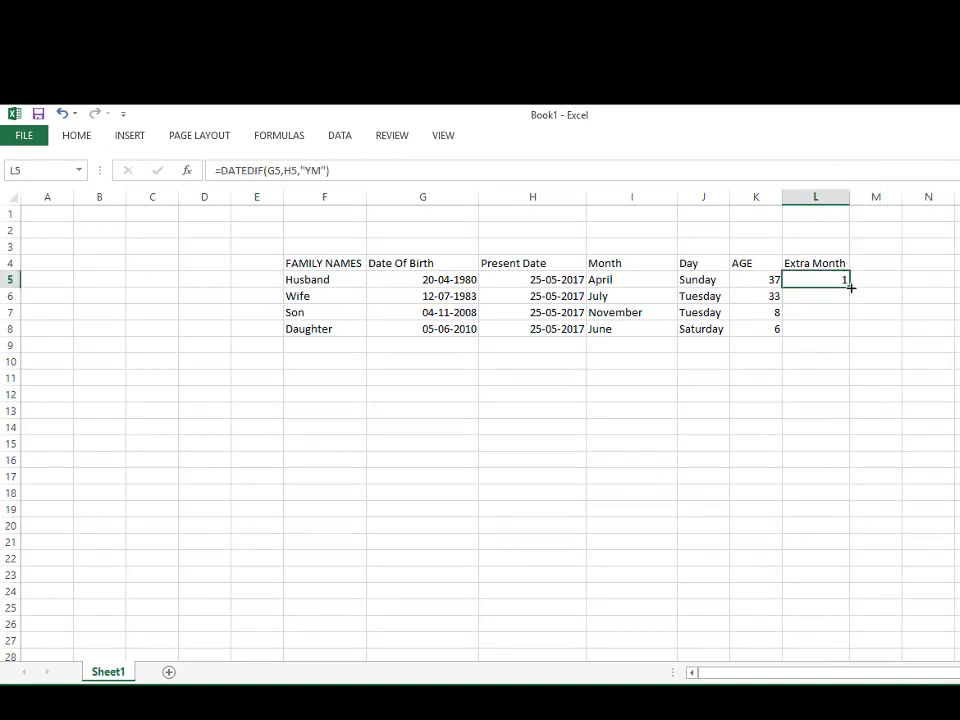
pyautogui.moveTo(851, 297); pyautogui.dragTo(848, 336)
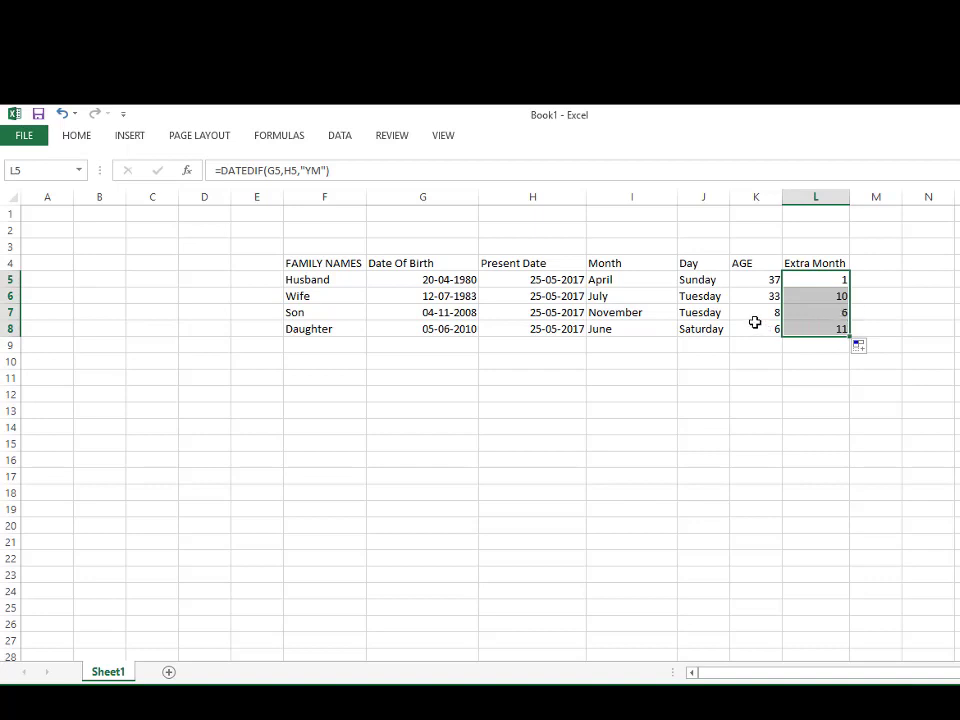
pyautogui.click(804, 311)
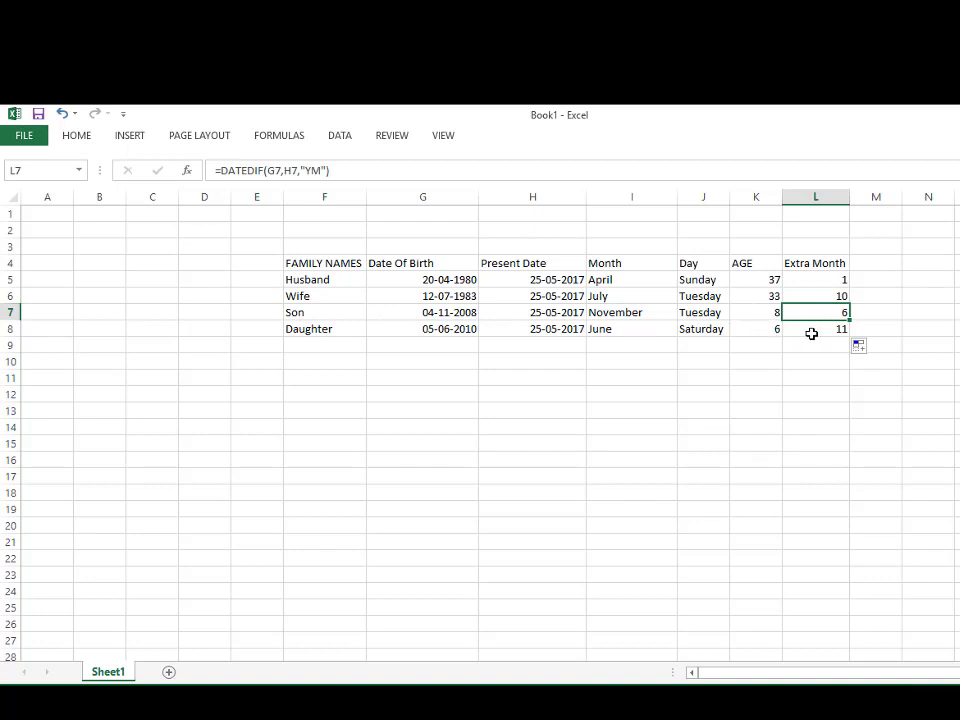
# Enter the header Days in M4.
pyautogui.click(877, 266)
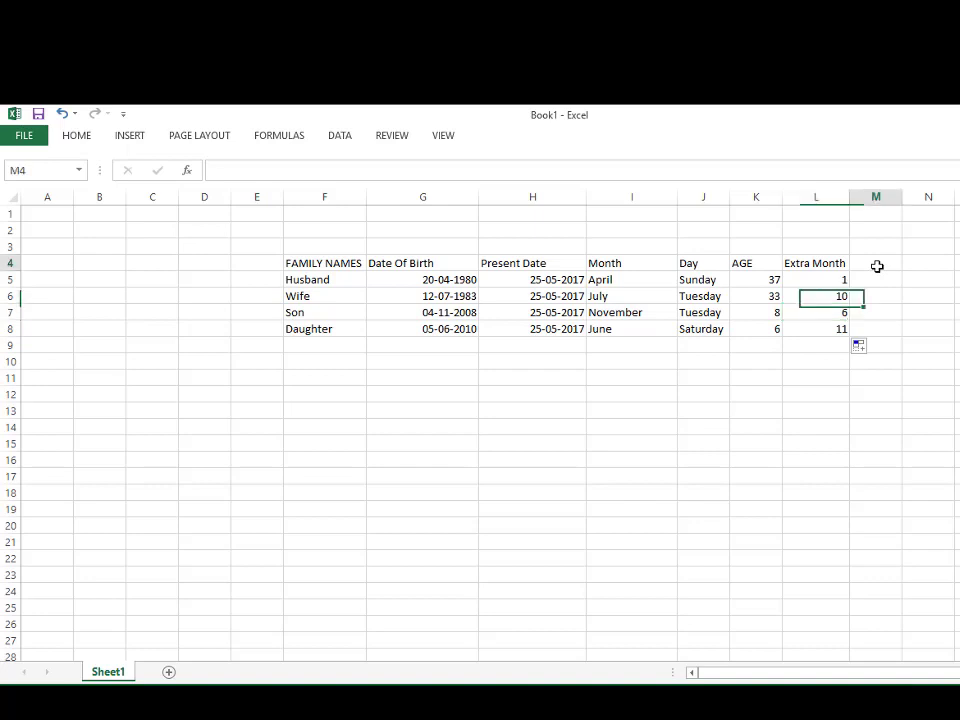
pyautogui.write('D')
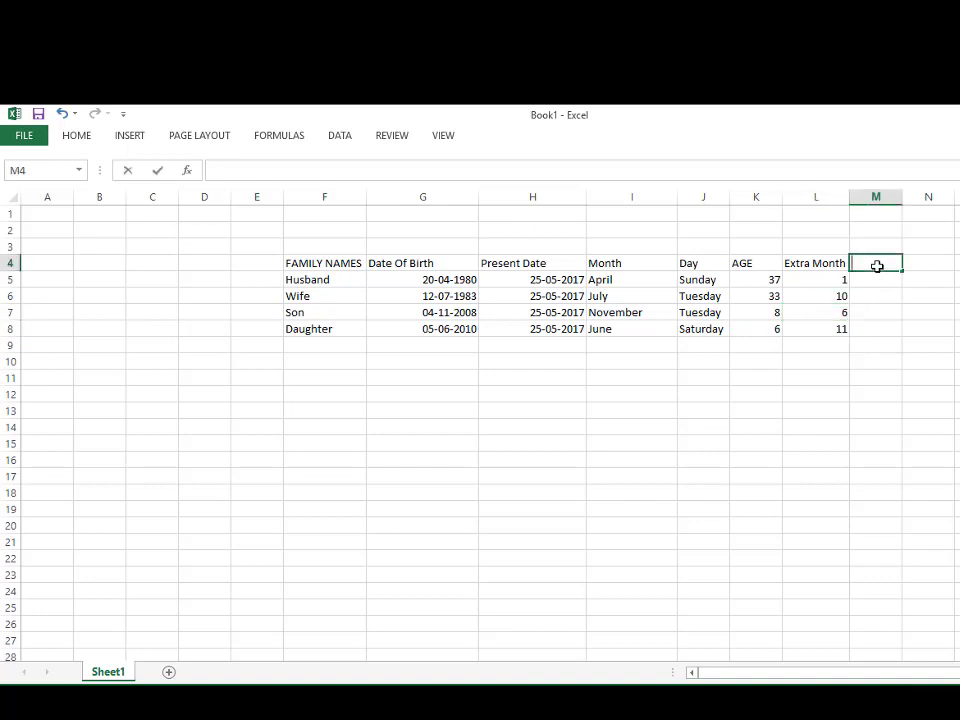
pyautogui.write('ays')
pyautogui.click(884, 281)
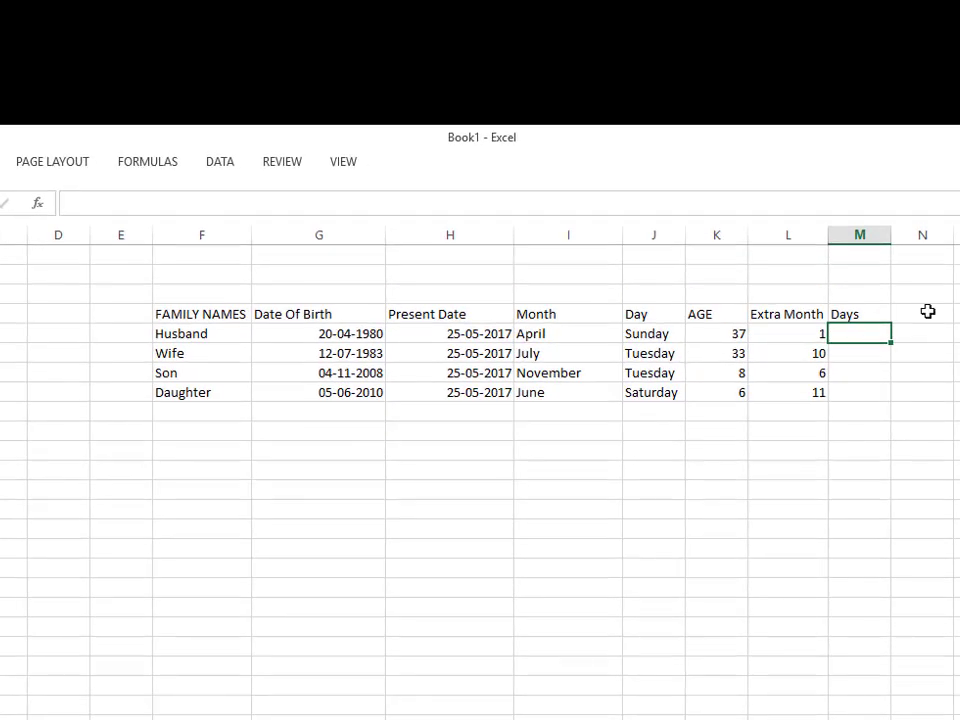
# Enter =DATEDIF(G5,H5,"MD") in M5, giving the Husband 5 leftover days.
pyautogui.write('=DATE')
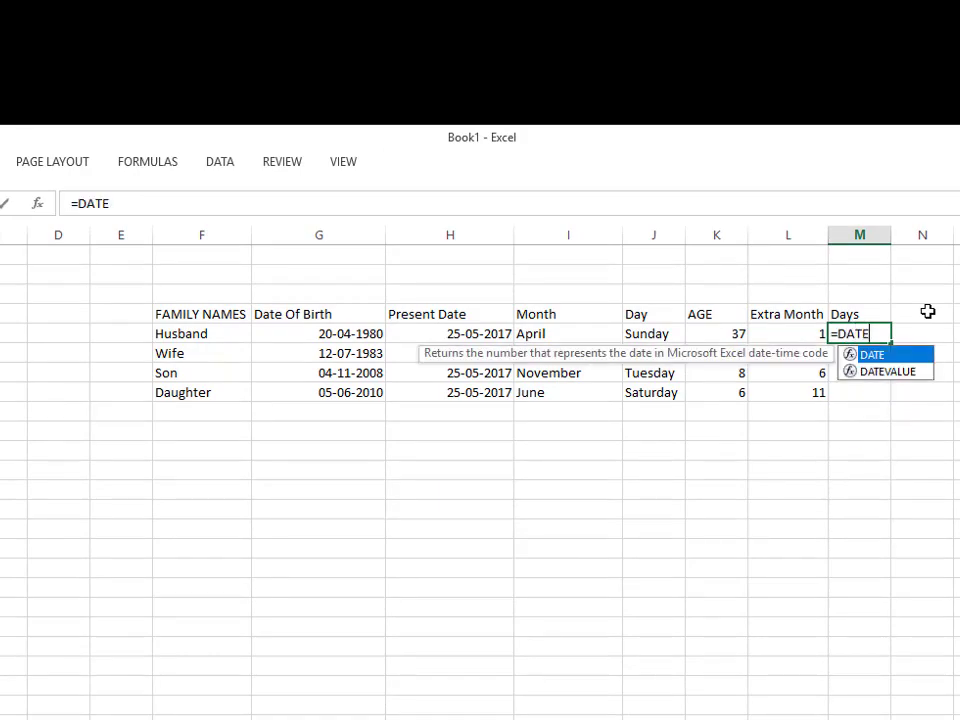
pyautogui.write('DIF')
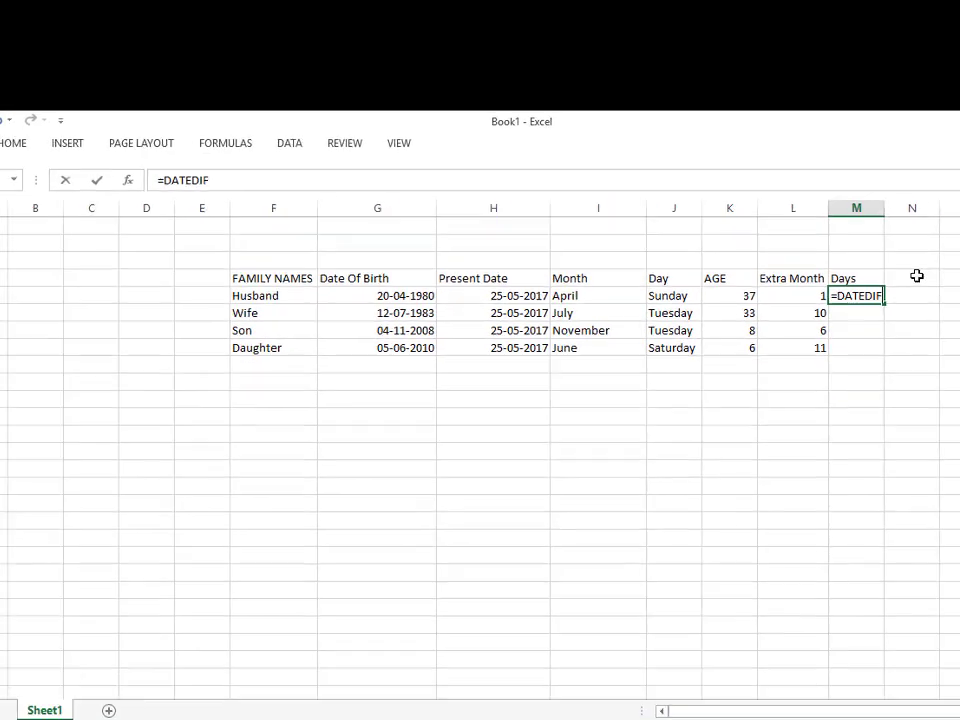
pyautogui.write('(')
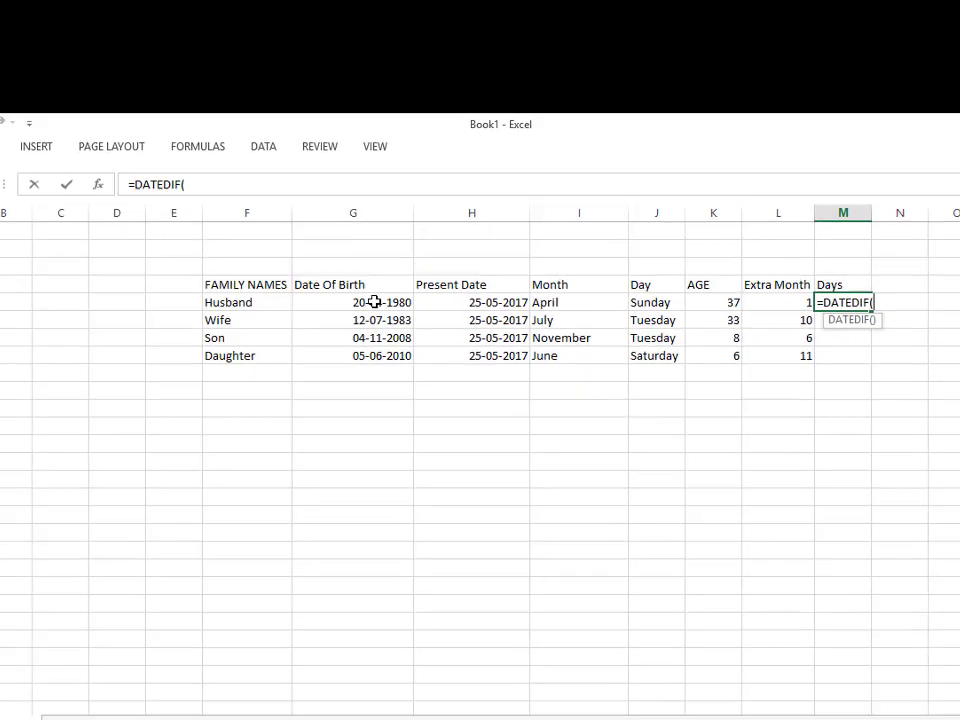
pyautogui.click(374, 302)
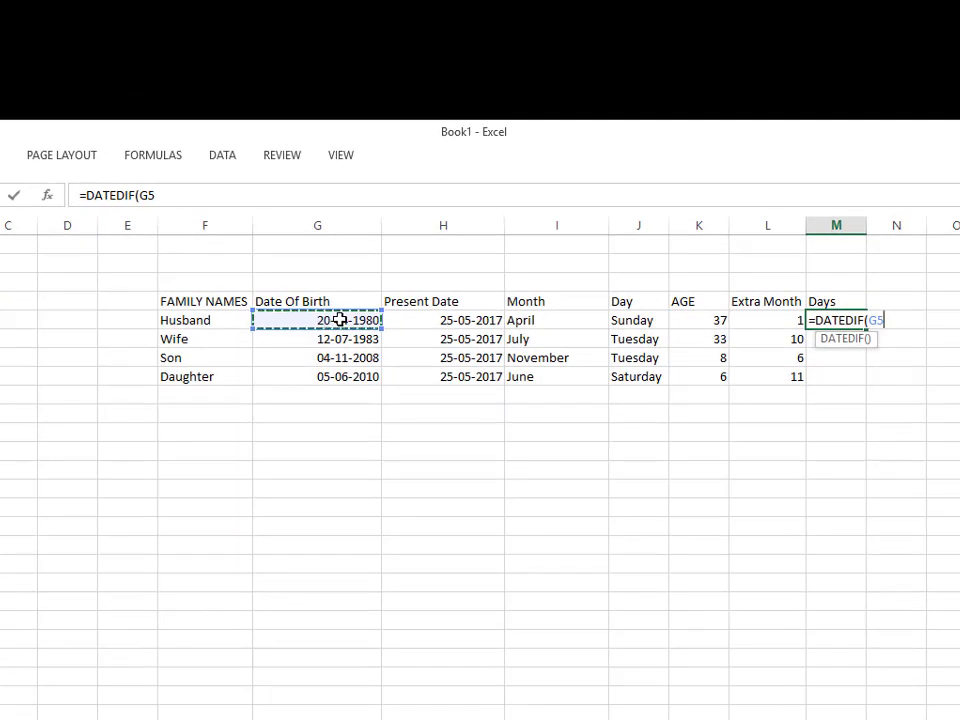
pyautogui.write(',')
pyautogui.click(444, 325)
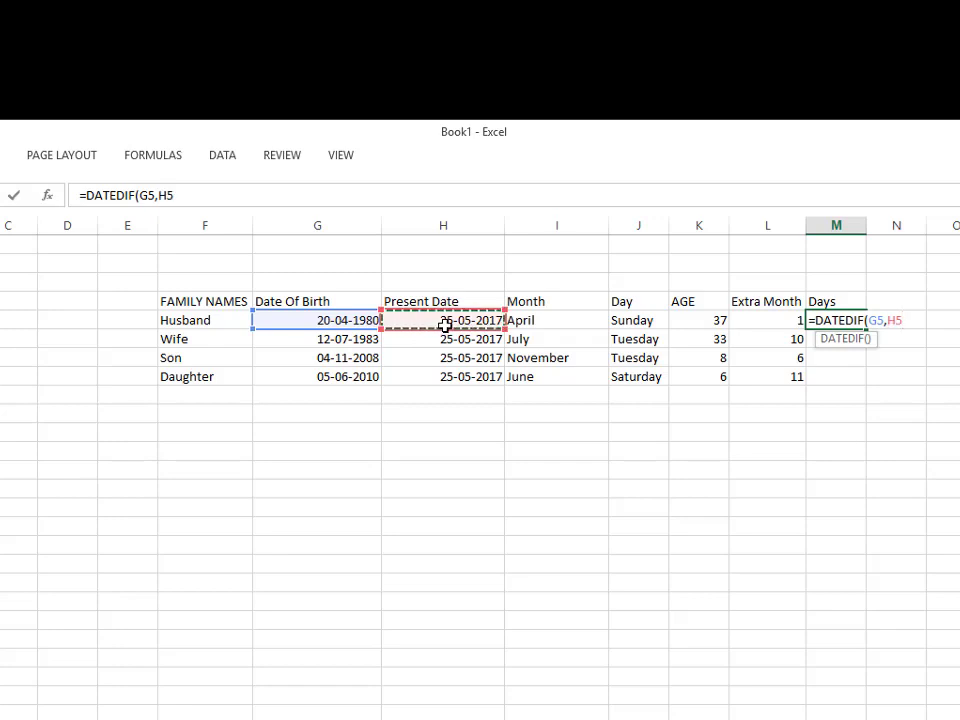
pyautogui.write(',"')
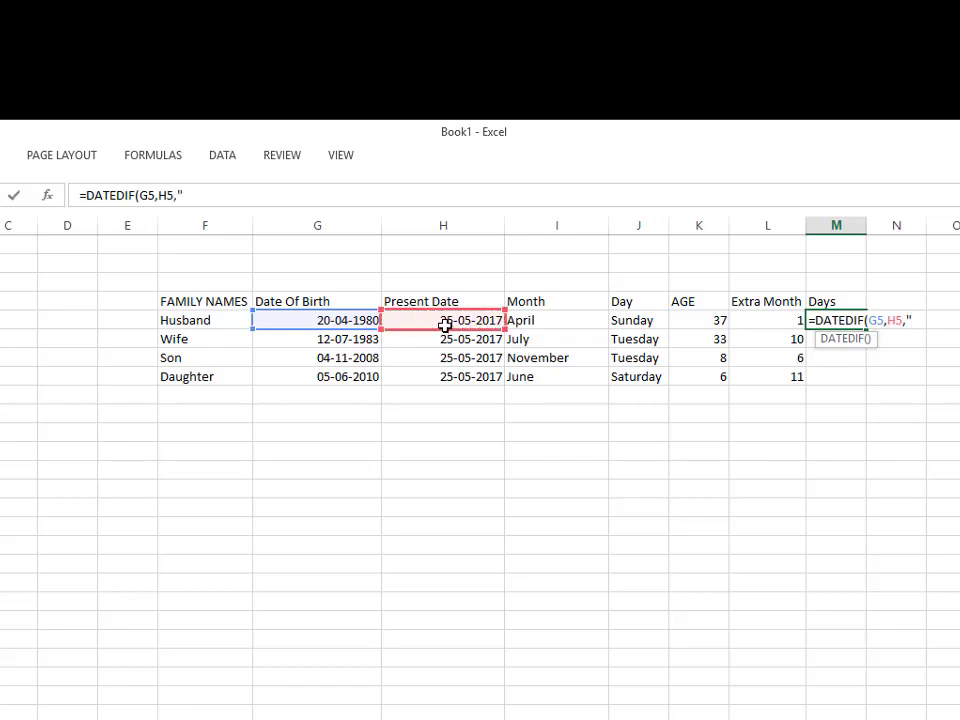
pyautogui.write('MD')
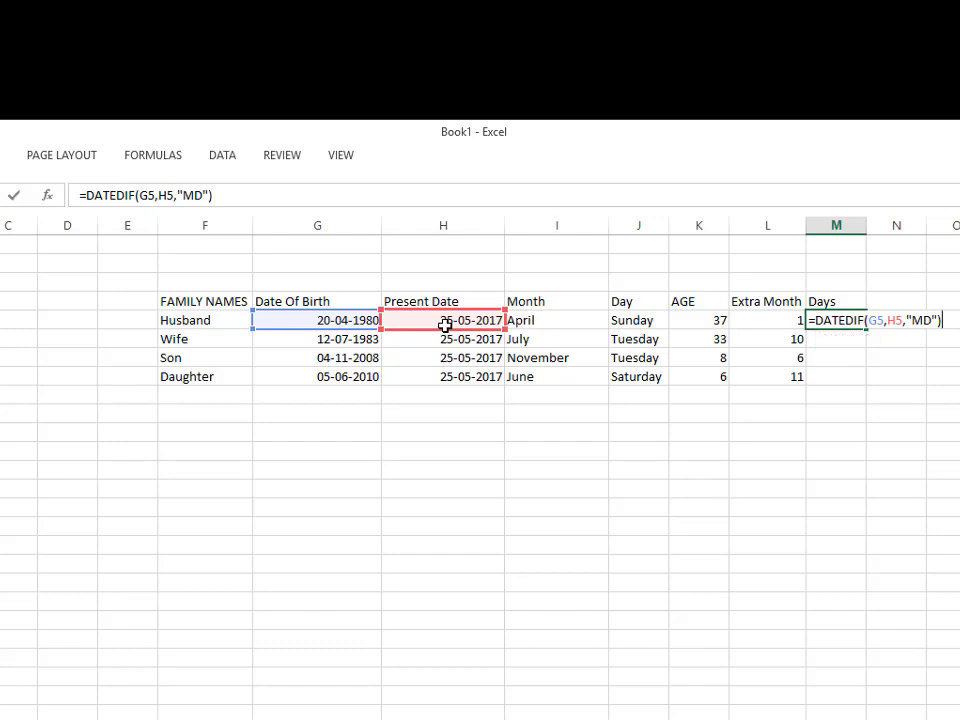
pyautogui.press('Return')
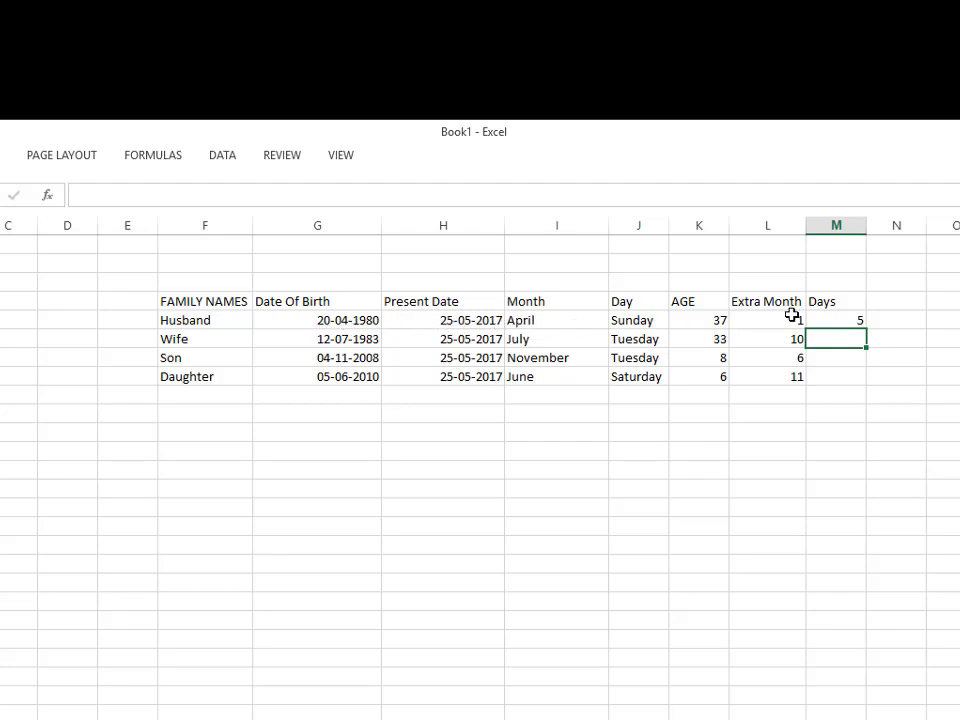
# Fill the "MD" formula down to M8 (5, 13, 21, 20) and retitle M4 Extra Days.
pyautogui.click(853, 321)
pyautogui.moveTo(868, 343); pyautogui.dragTo(862, 387)
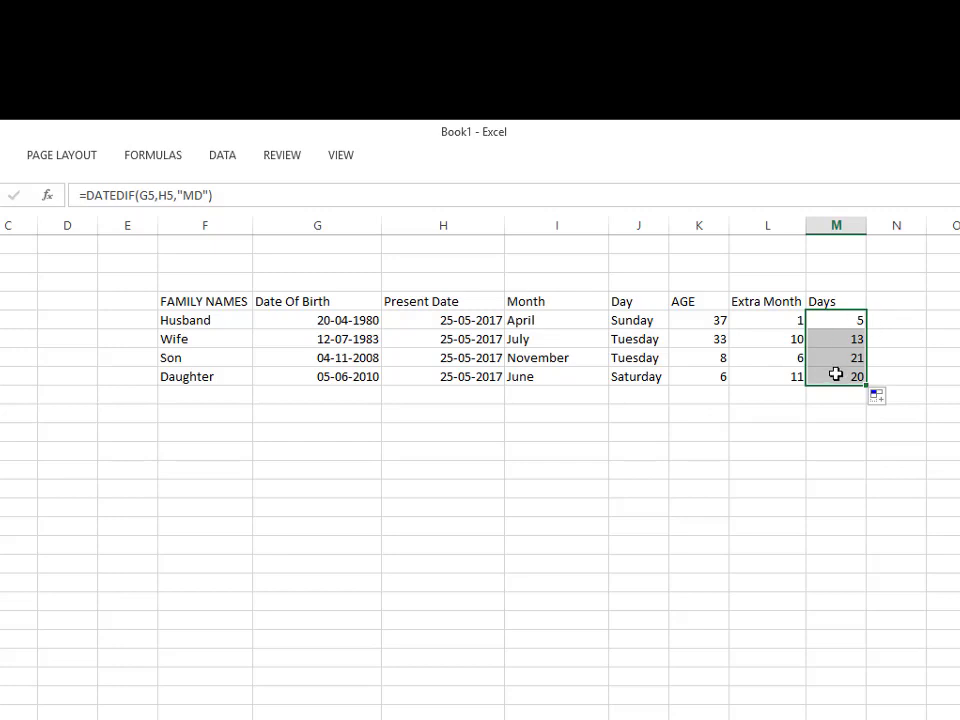
pyautogui.click(818, 301)
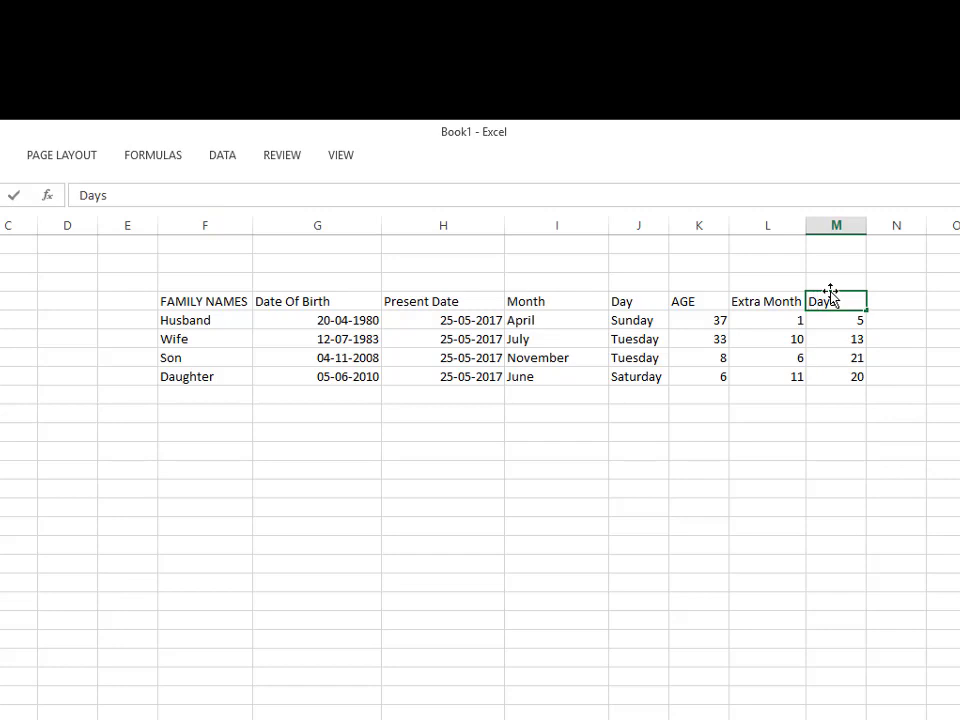
pyautogui.write('Extra')
pyautogui.click(681, 495)
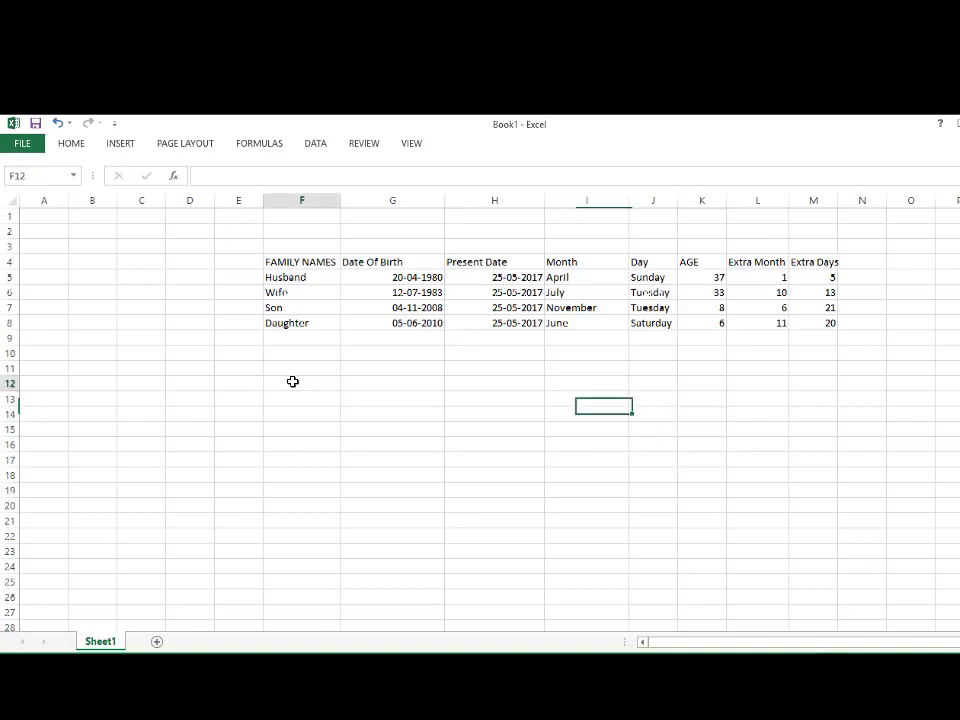
# Type the heading FAMILY PRESENT AGE in F12 below the table.
pyautogui.click(292, 381)
pyautogui.write('FA')
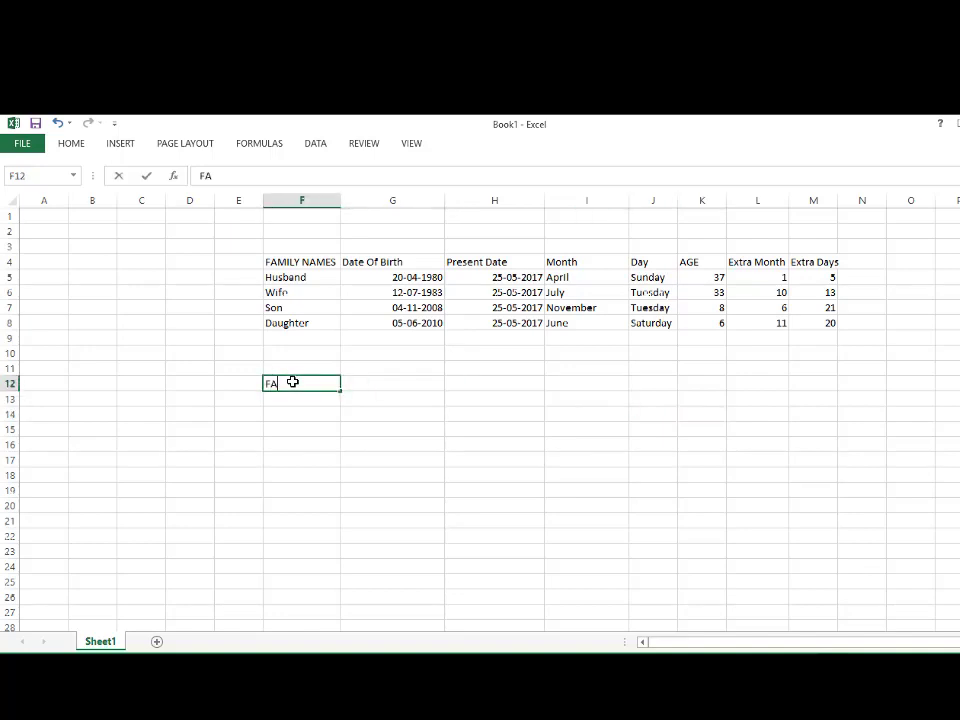
pyautogui.write('MILY')
pyautogui.press('capslock')
pyautogui.write(' PRE')
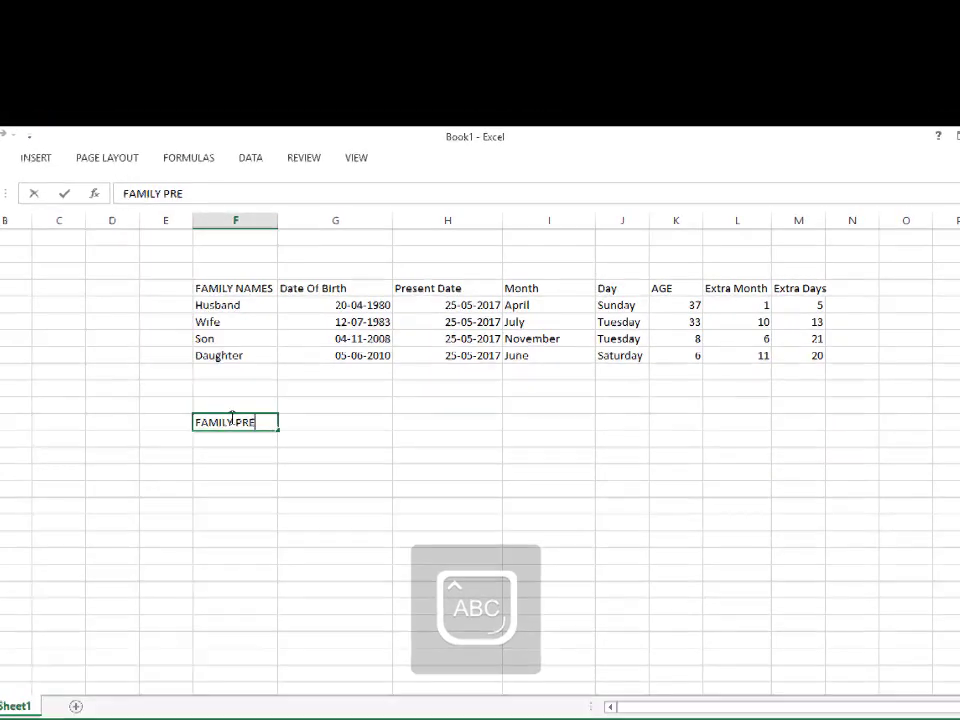
pyautogui.write('SE')
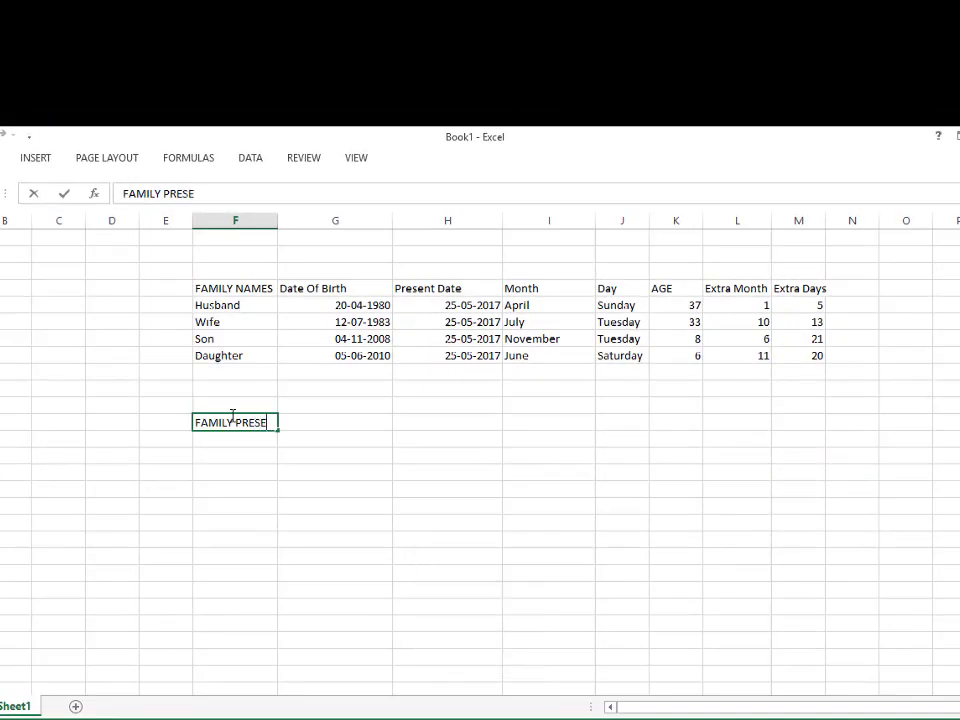
pyautogui.write('NT AGE')
pyautogui.press('Return')
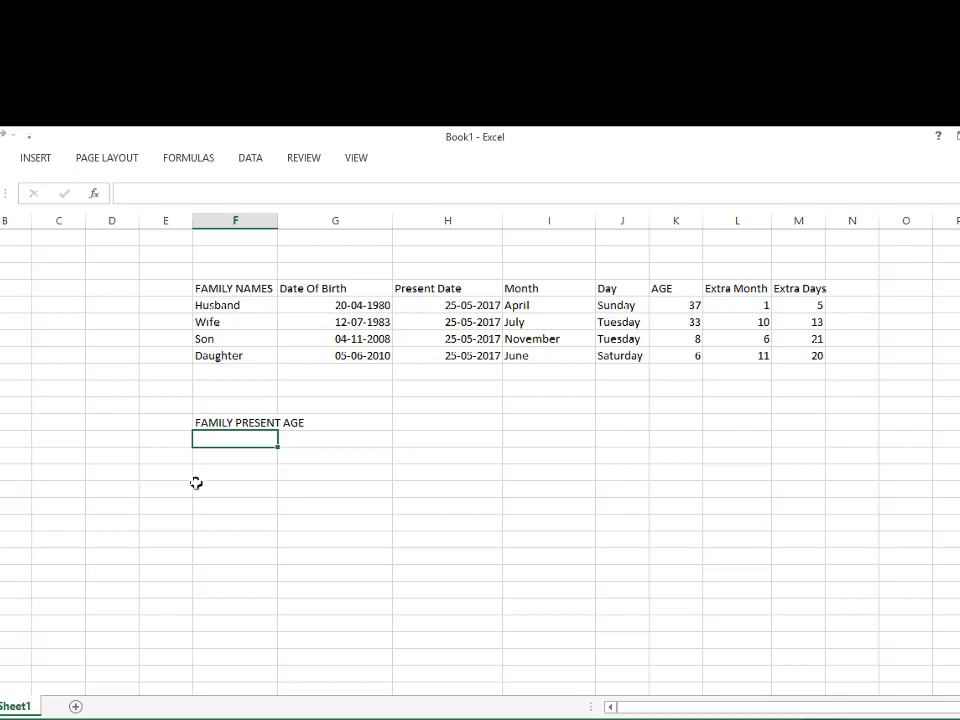
# Copy the FAMILY NAMES list F4:F8 into E13 and autofit column E.
pyautogui.click(179, 444)
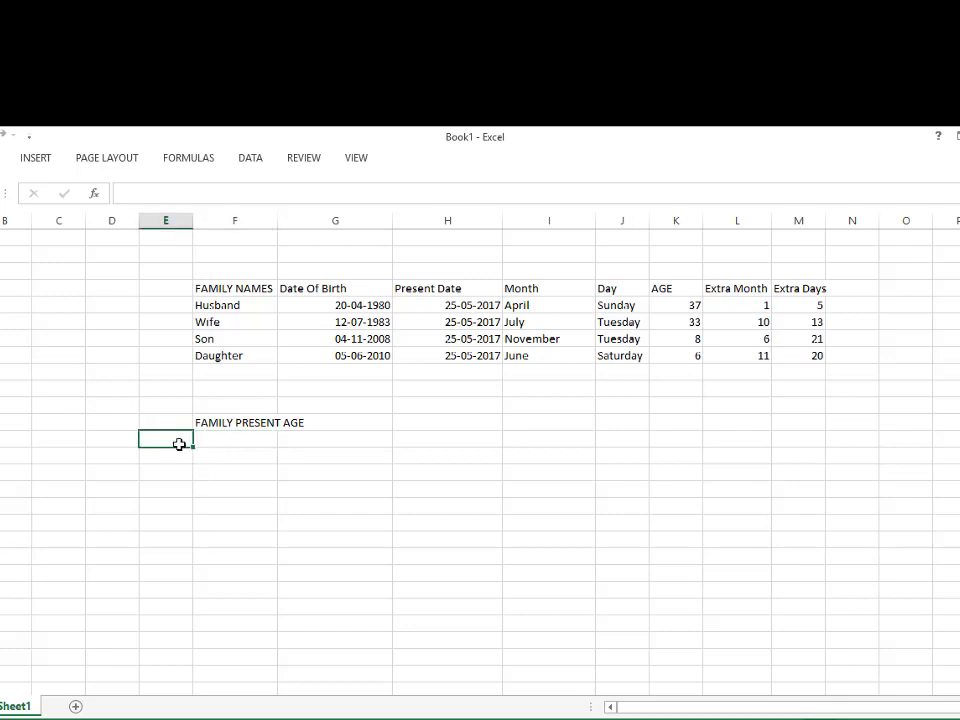
pyautogui.moveTo(231, 290); pyautogui.dragTo(231, 355)
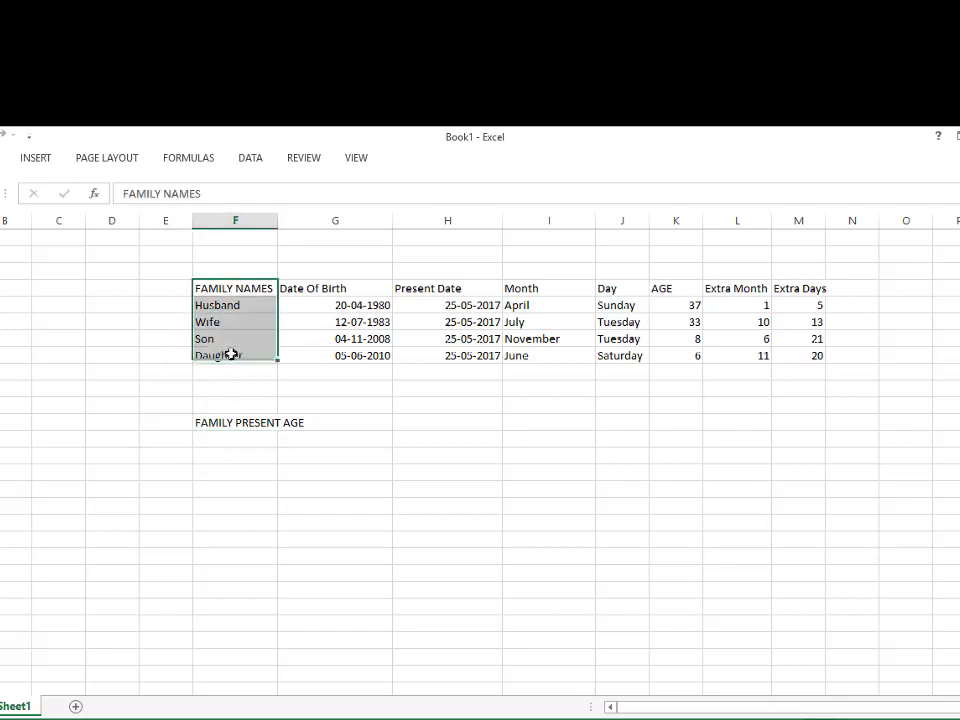
pyautogui.hotkey('ctrl', 'c')
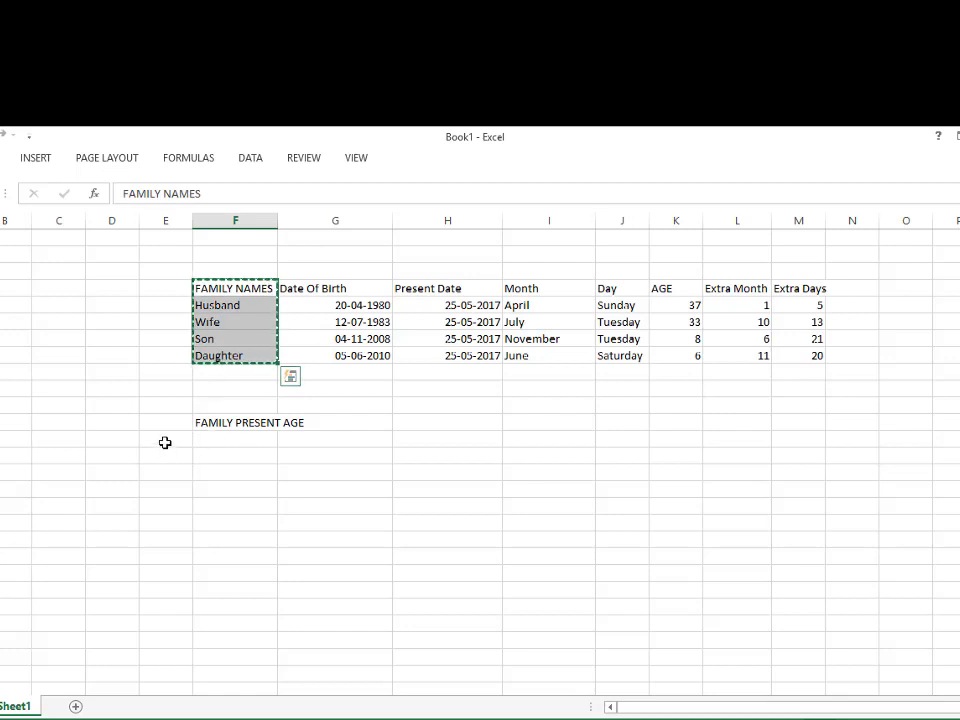
pyautogui.click(165, 442)
pyautogui.hotkey('ctrl', 'v')
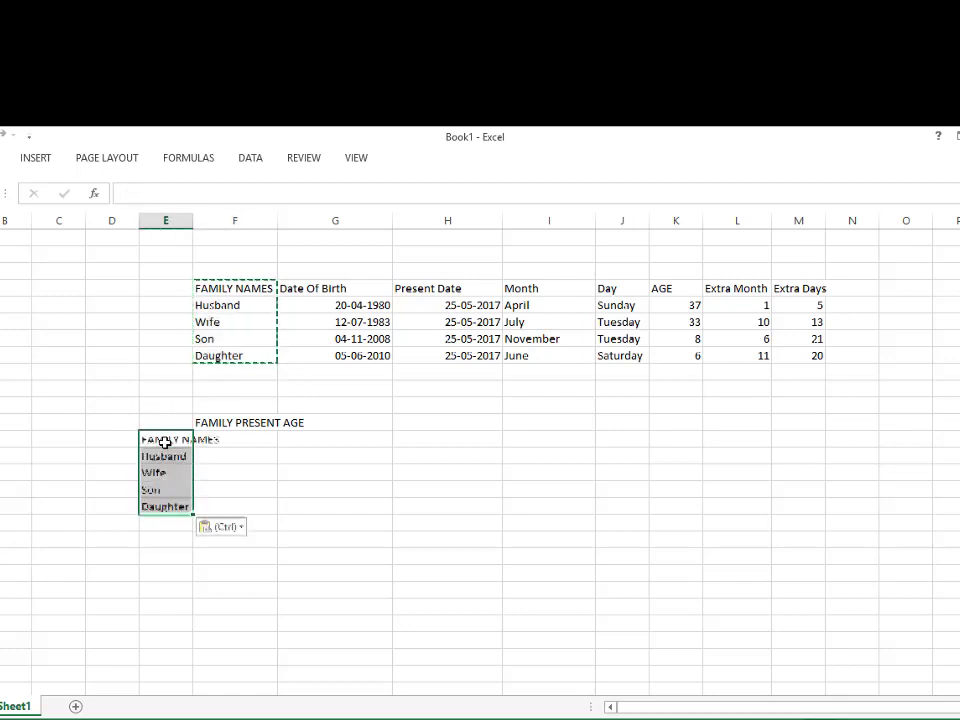
pyautogui.doubleClick(193, 220)
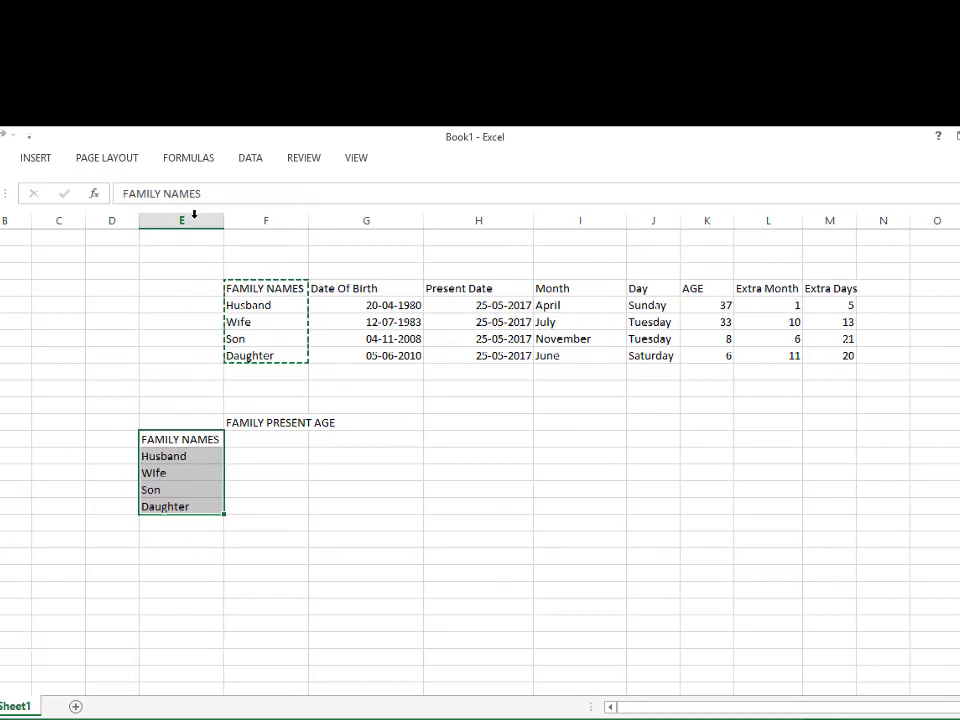
pyautogui.click(242, 438)
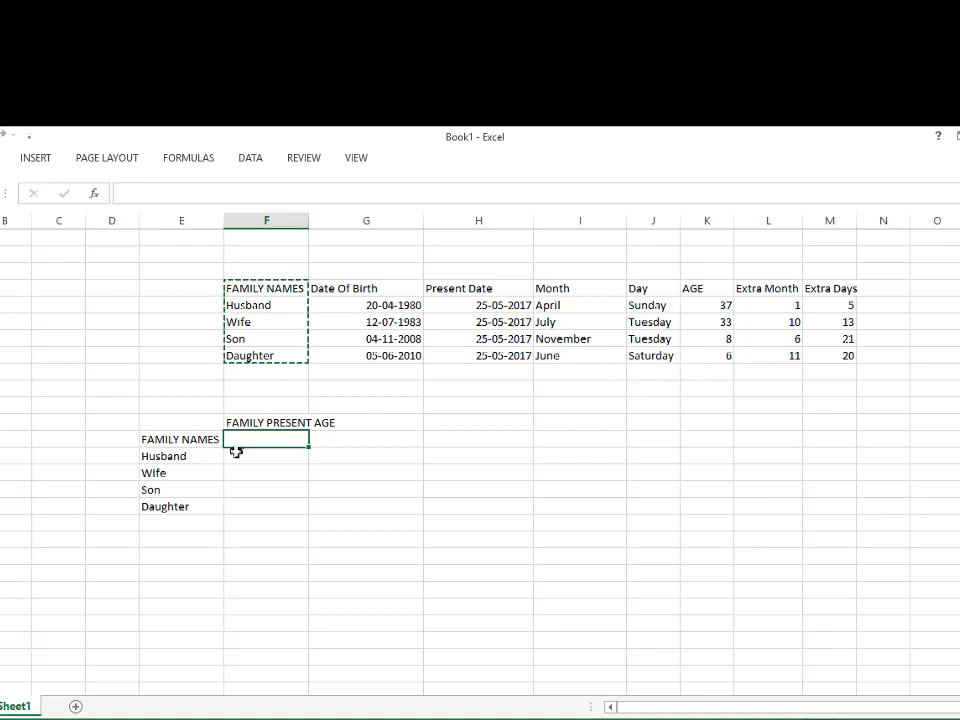
# Build a formula joining K5 Years, L5 Months and M5 Days in the Husband's summary cell.
pyautogui.click(231, 460)
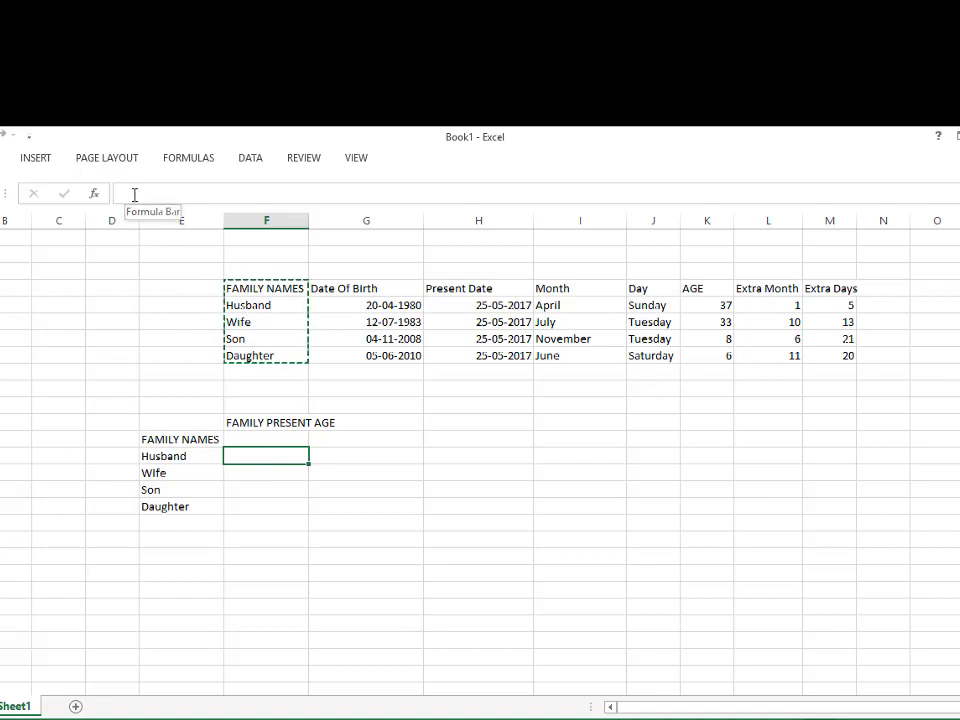
pyautogui.write('=')
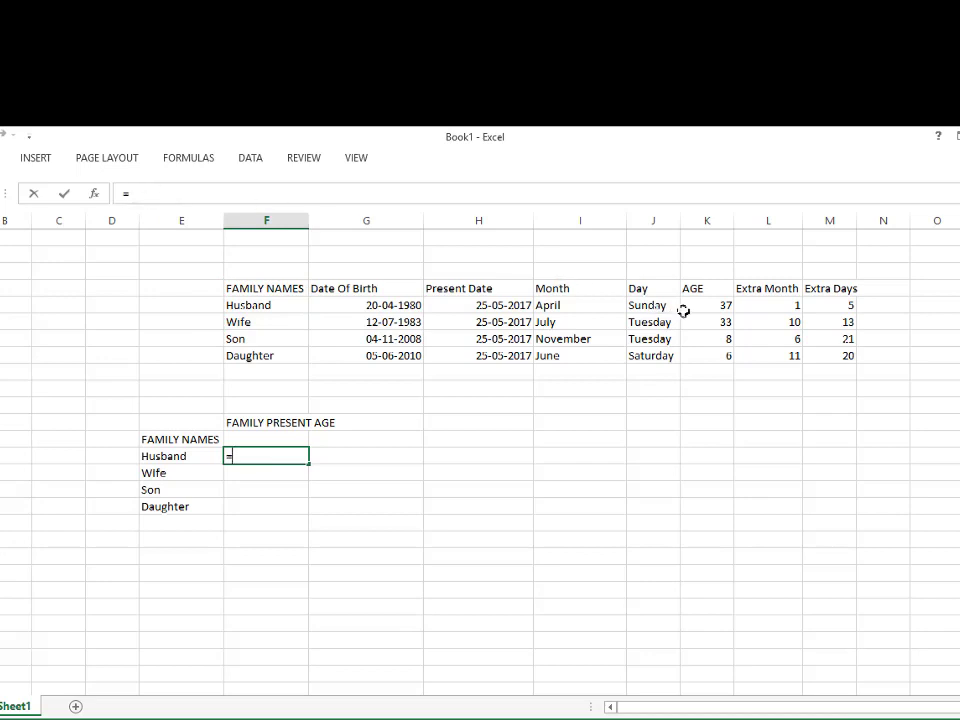
pyautogui.click(703, 303)
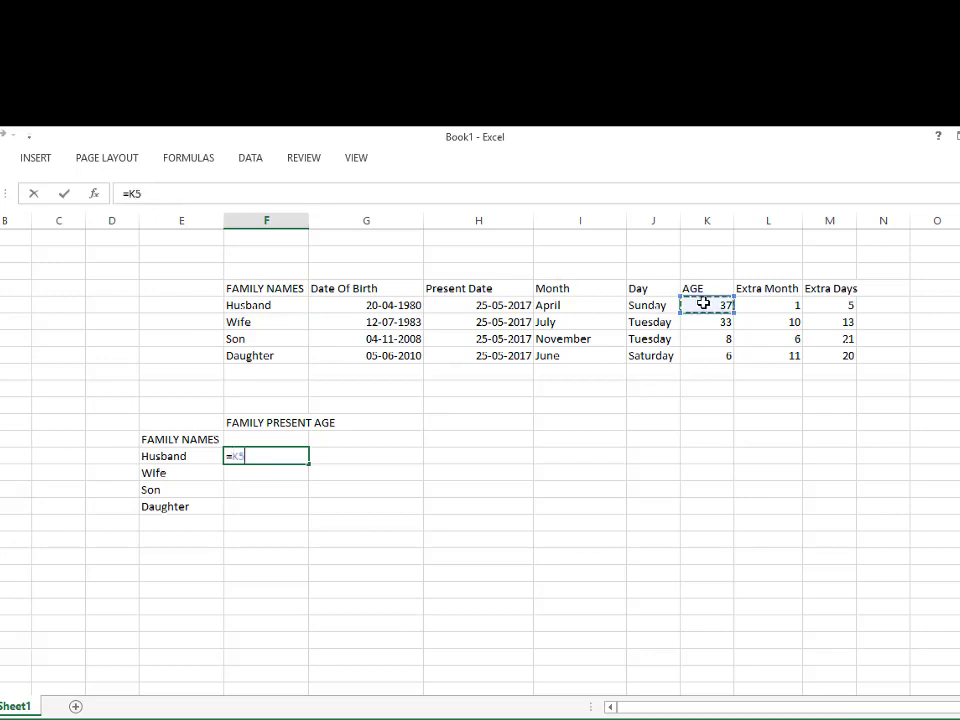
pyautogui.click(239, 193)
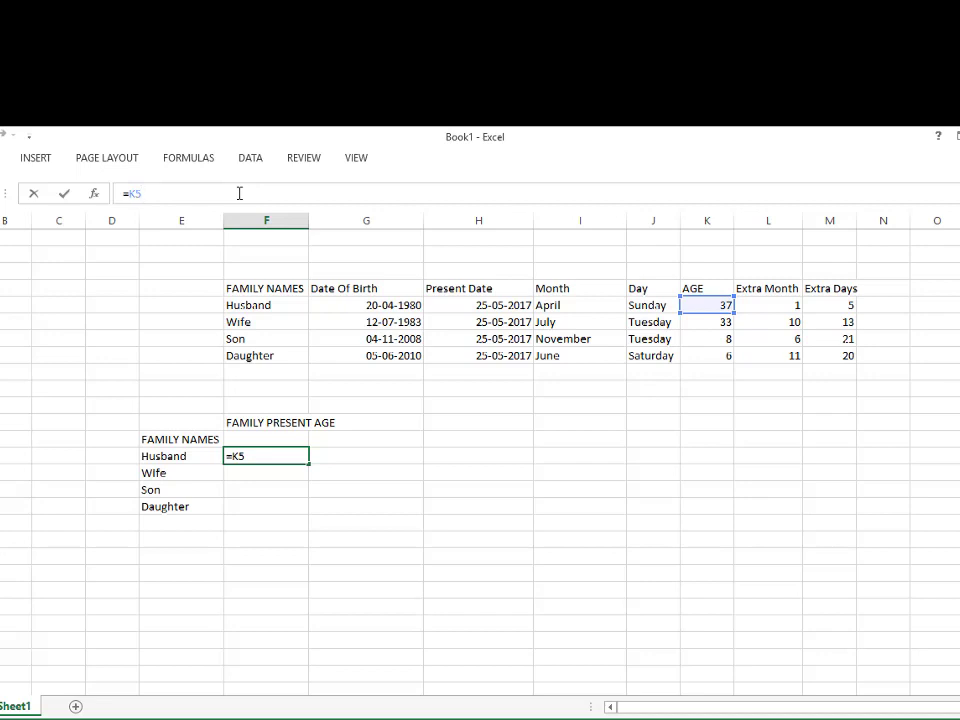
pyautogui.write('&')
pyautogui.write('yEARS')
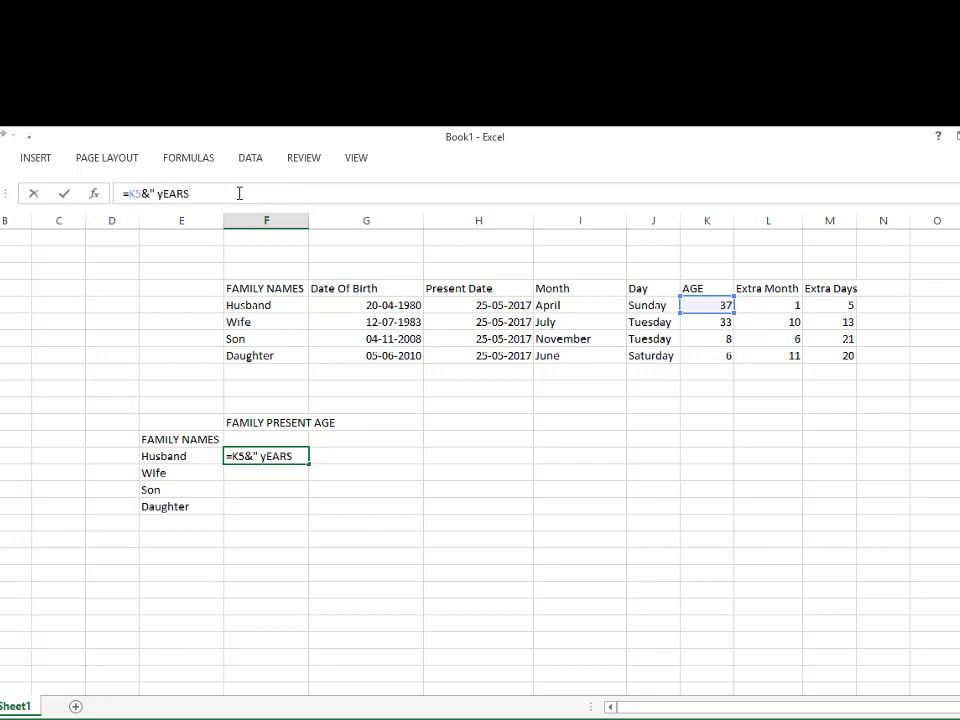
pyautogui.press('BackSpace')
pyautogui.press('BackSpace')
pyautogui.press('BackSpace')
pyautogui.press('BackSpace')
pyautogui.press('BackSpace')
pyautogui.press('BackSpace')
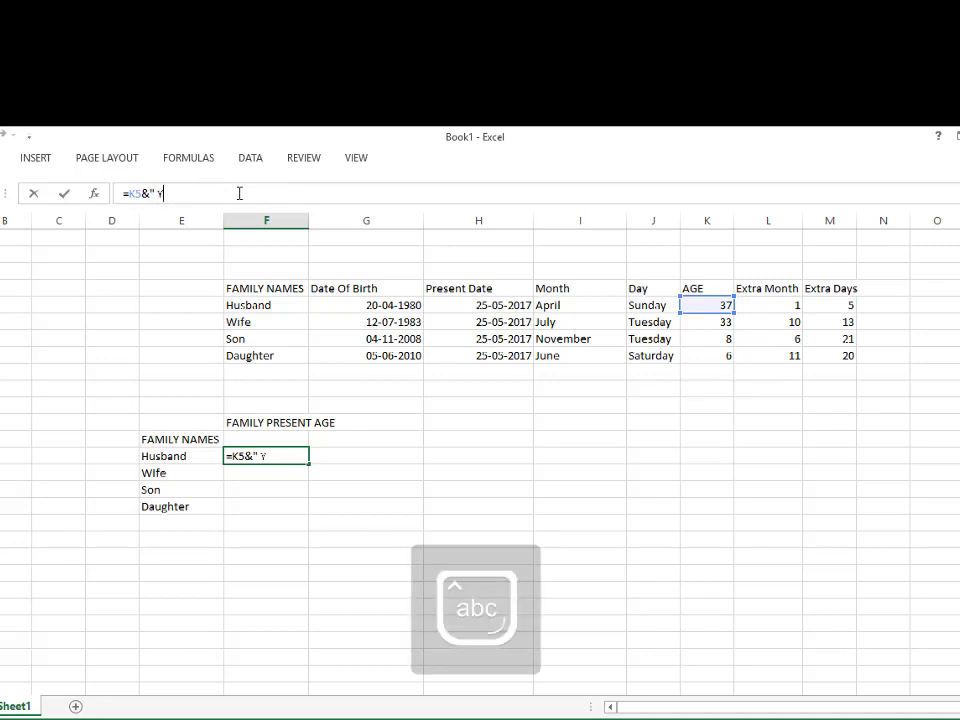
pyautogui.write('ears')
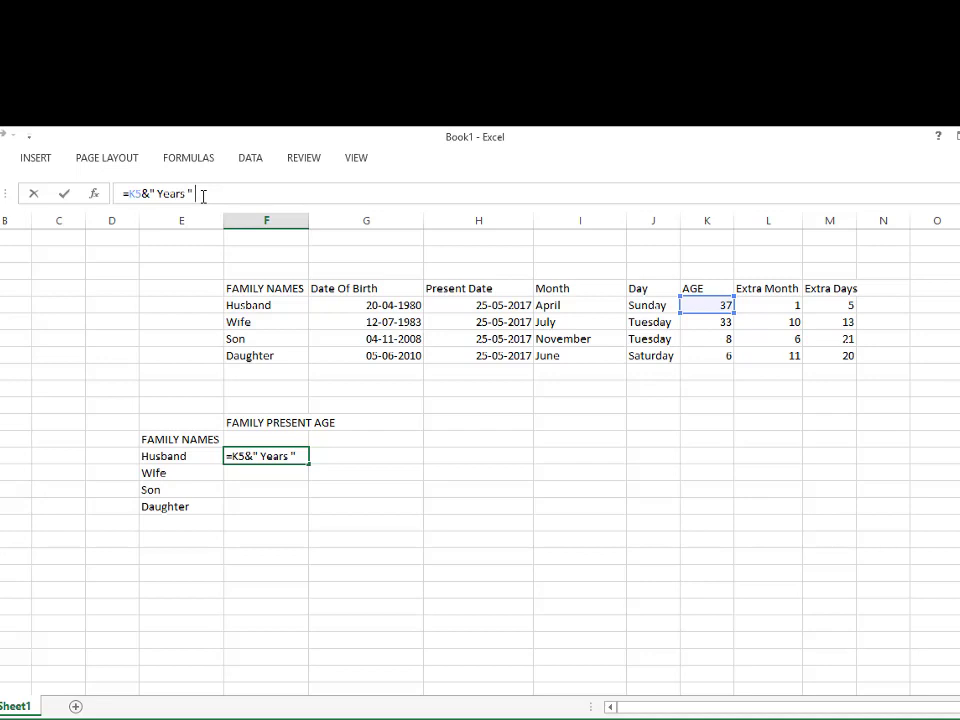
pyautogui.write('&')
pyautogui.click(768, 305)
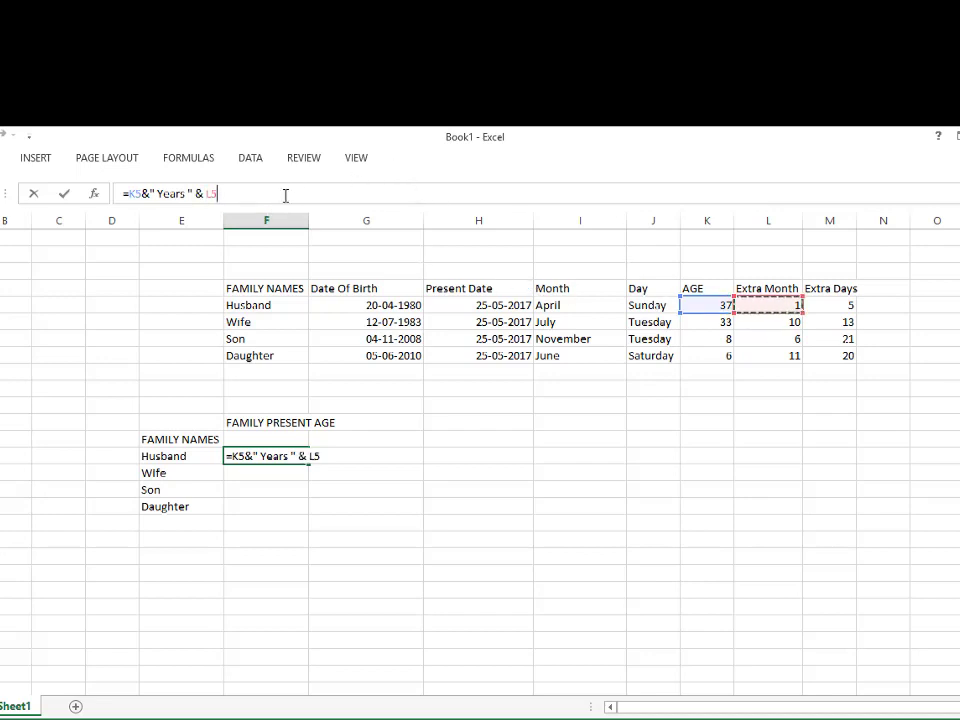
pyautogui.write(' & " ')
pyautogui.write('Mon')
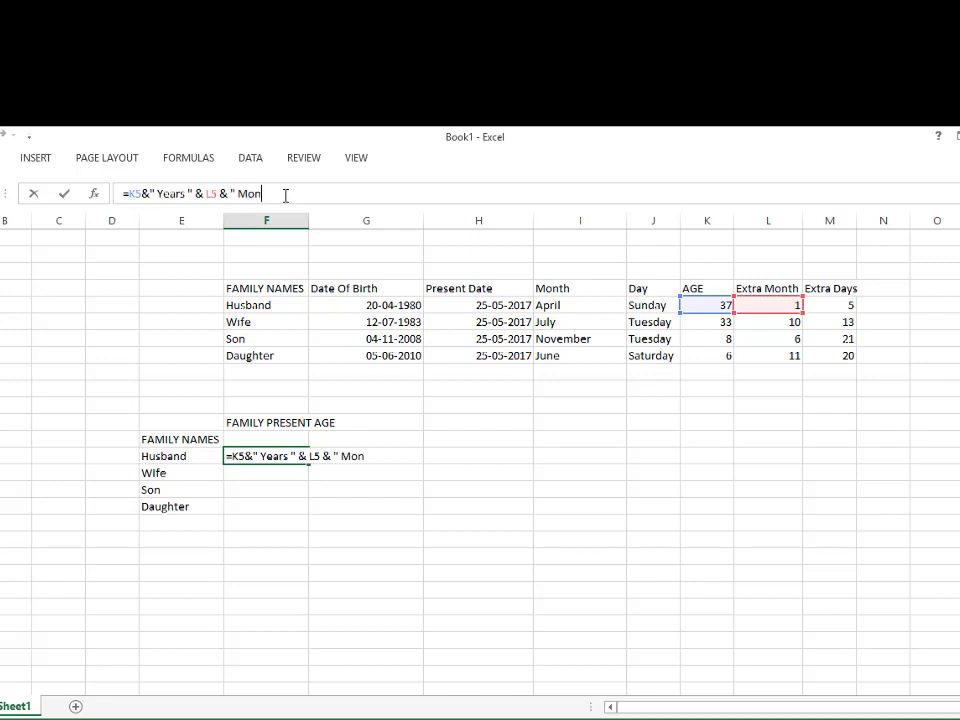
pyautogui.write('ths "')
pyautogui.write('&')
pyautogui.click(829, 305)
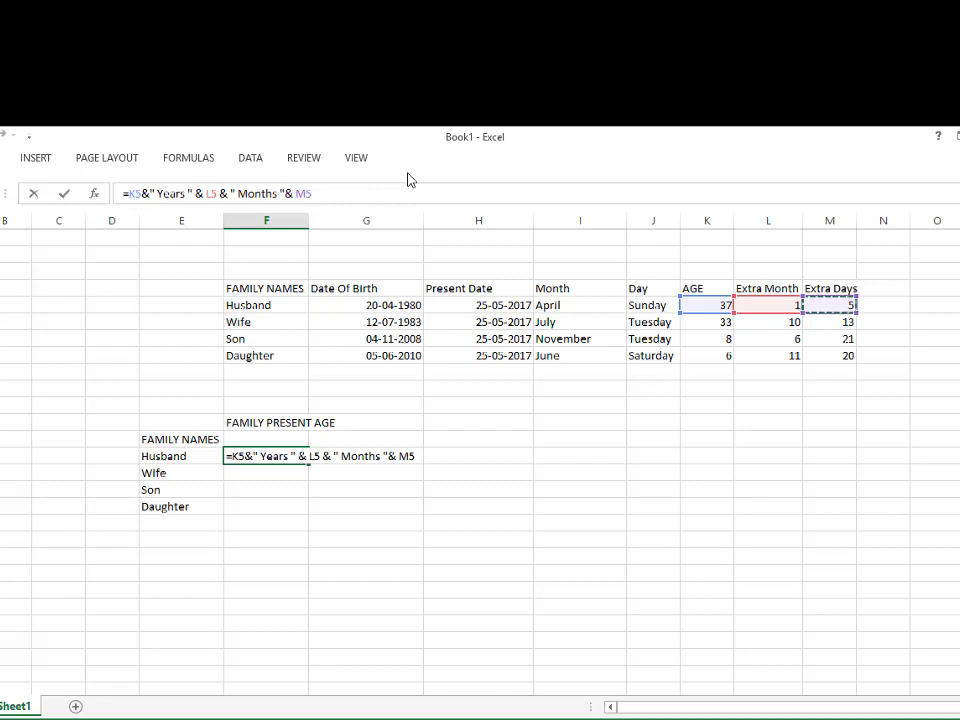
pyautogui.write('& "Day')
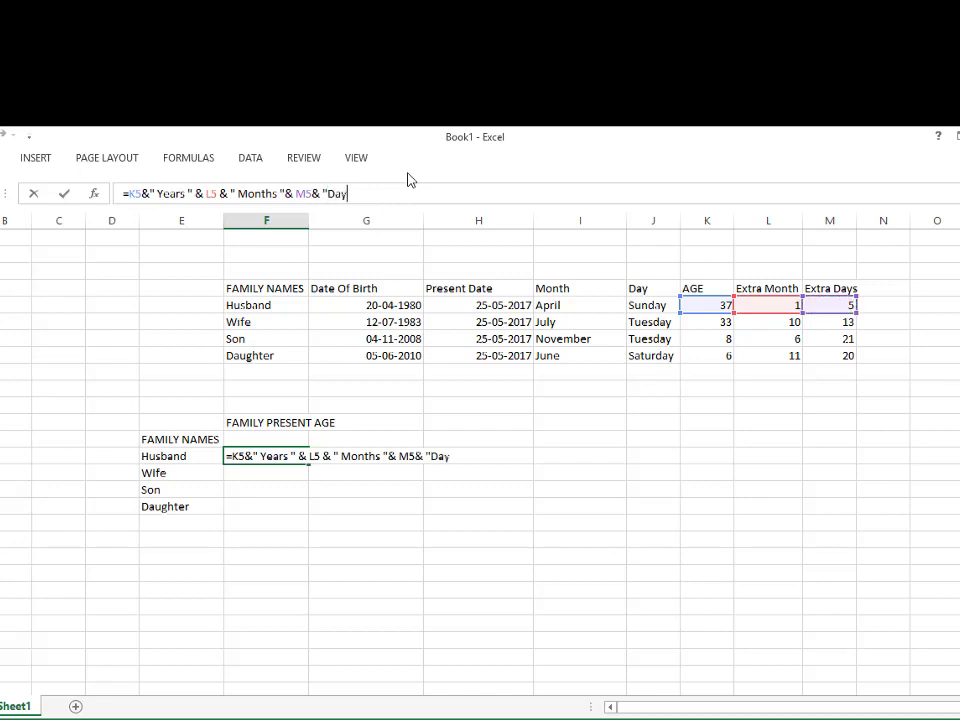
pyautogui.write('s')
pyautogui.press('Return')
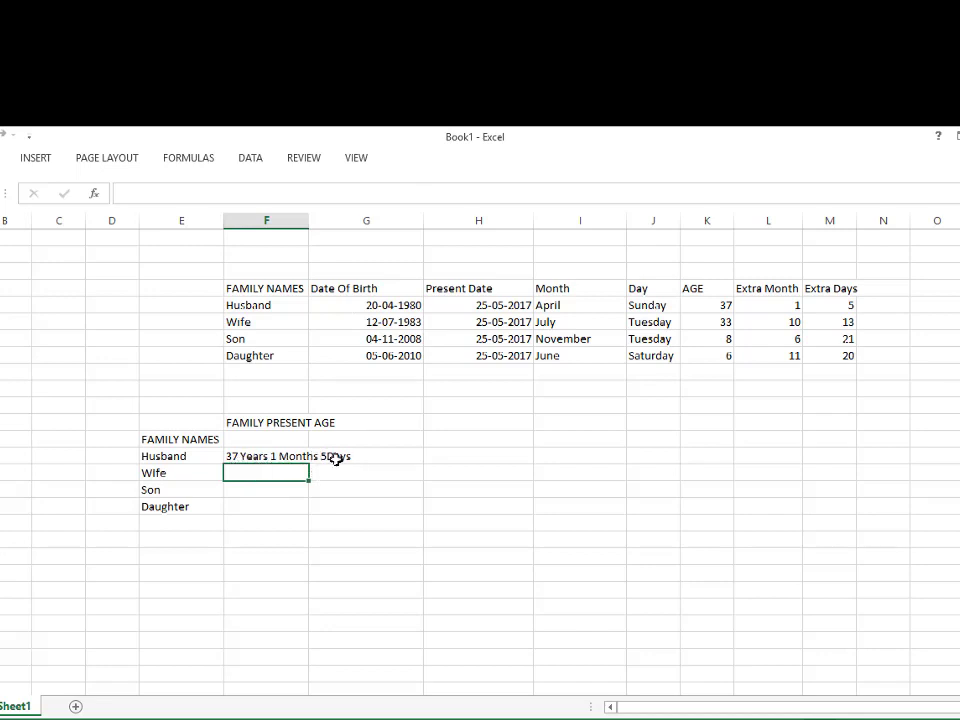
# Add the missing space before Days so it reads 37 Years 1 Months 6 Days.
pyautogui.click(304, 456)
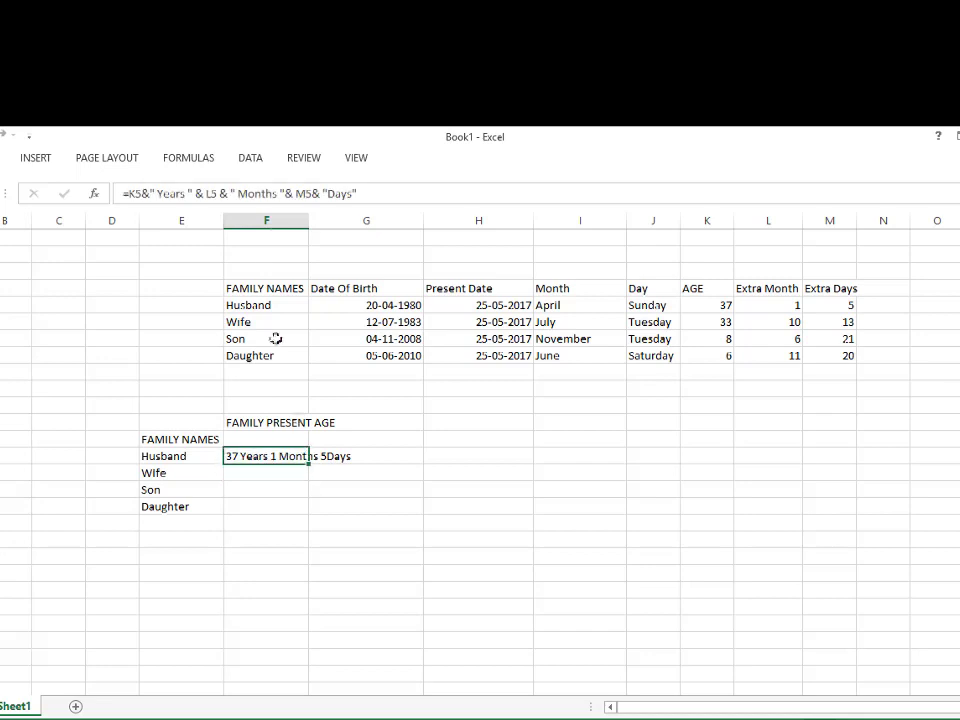
pyautogui.click(329, 193)
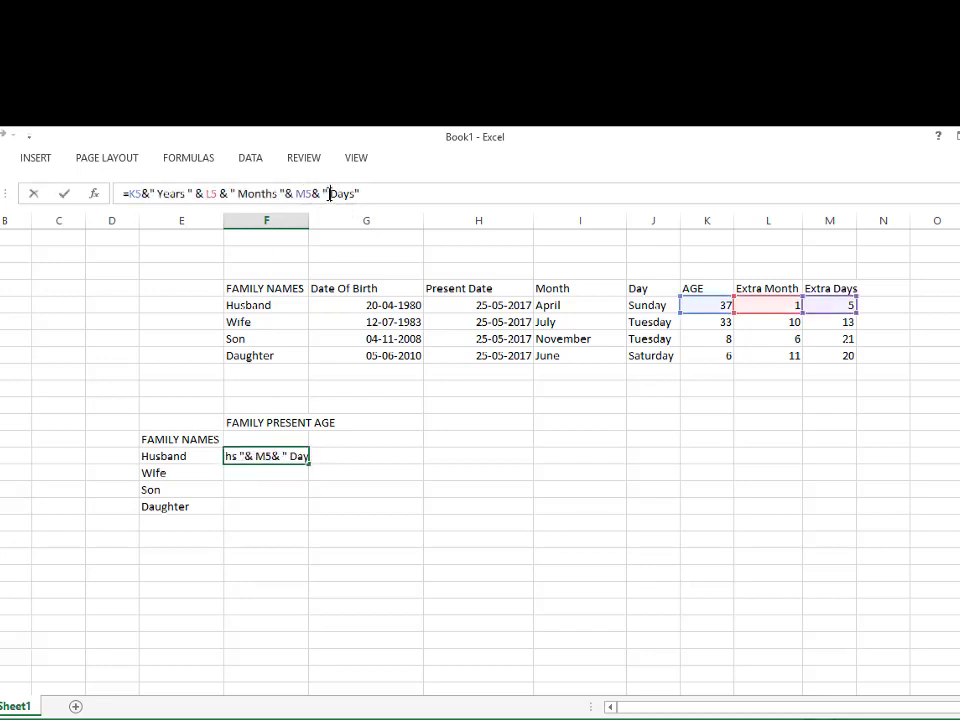
pyautogui.click(248, 476)
pyautogui.press('Escape')
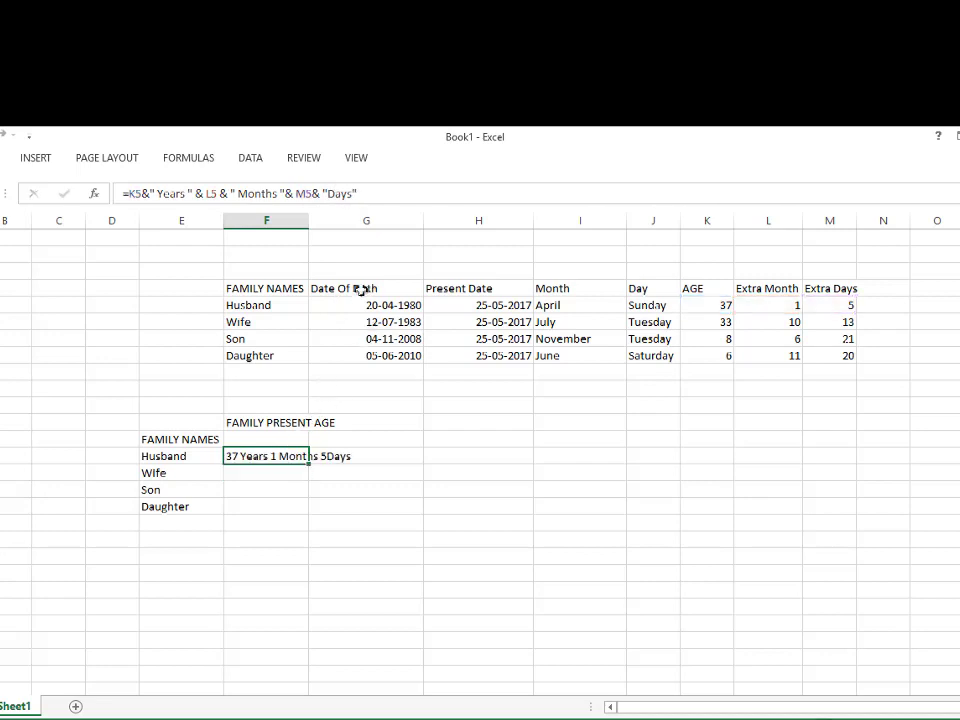
pyautogui.click(328, 193)
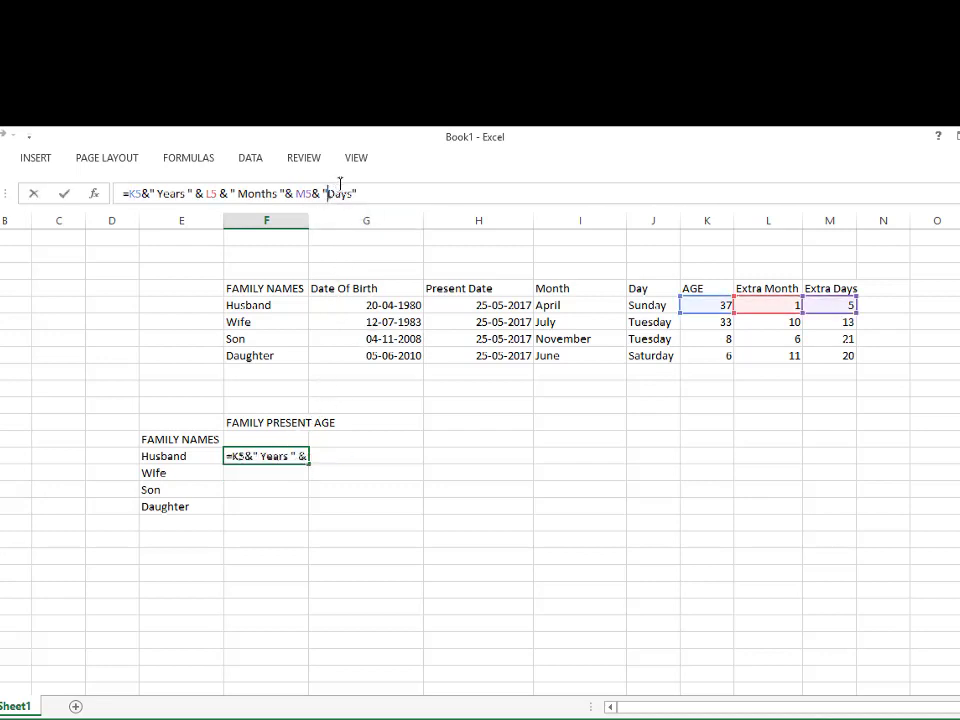
pyautogui.press('Return')
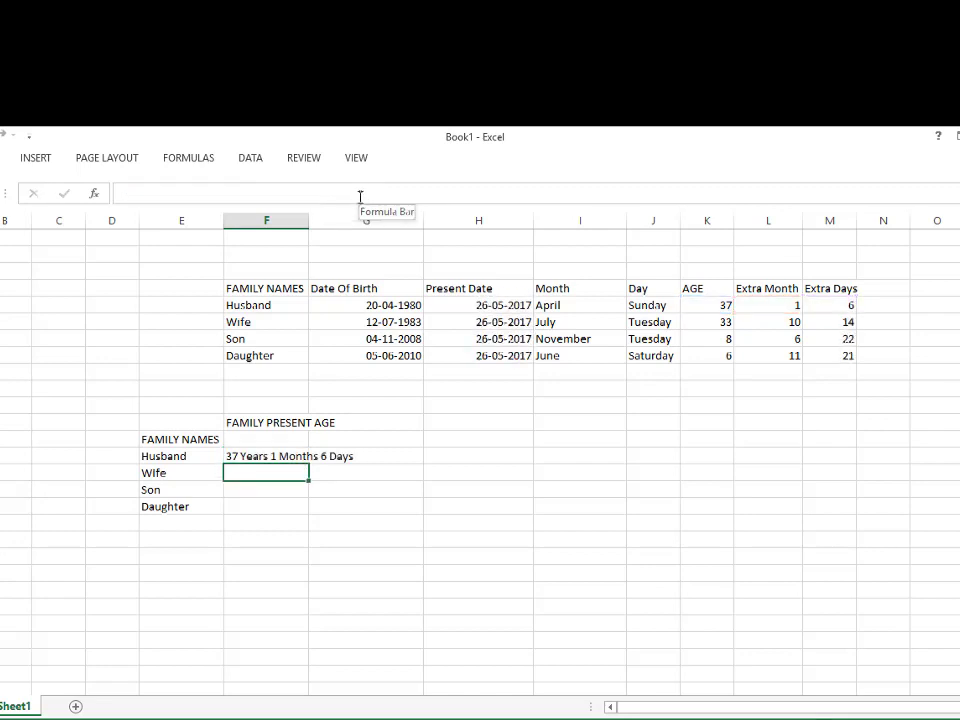
pyautogui.click(297, 456)
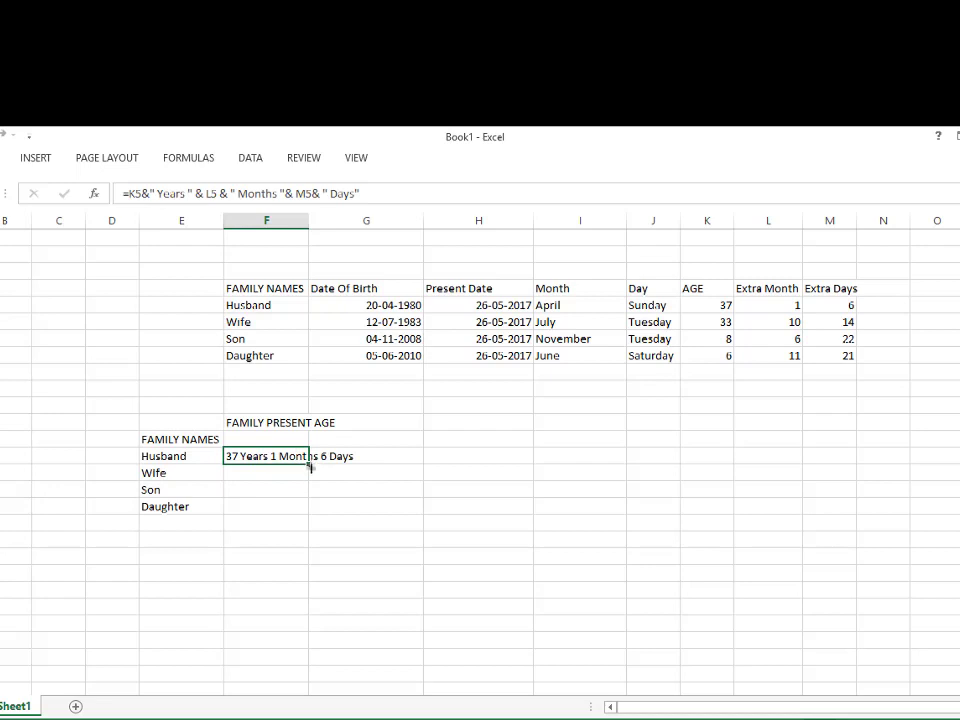
# Fill the combined-age formula down through the Wife, Son and Daughter rows.
pyautogui.moveTo(310, 466); pyautogui.dragTo(308, 512)
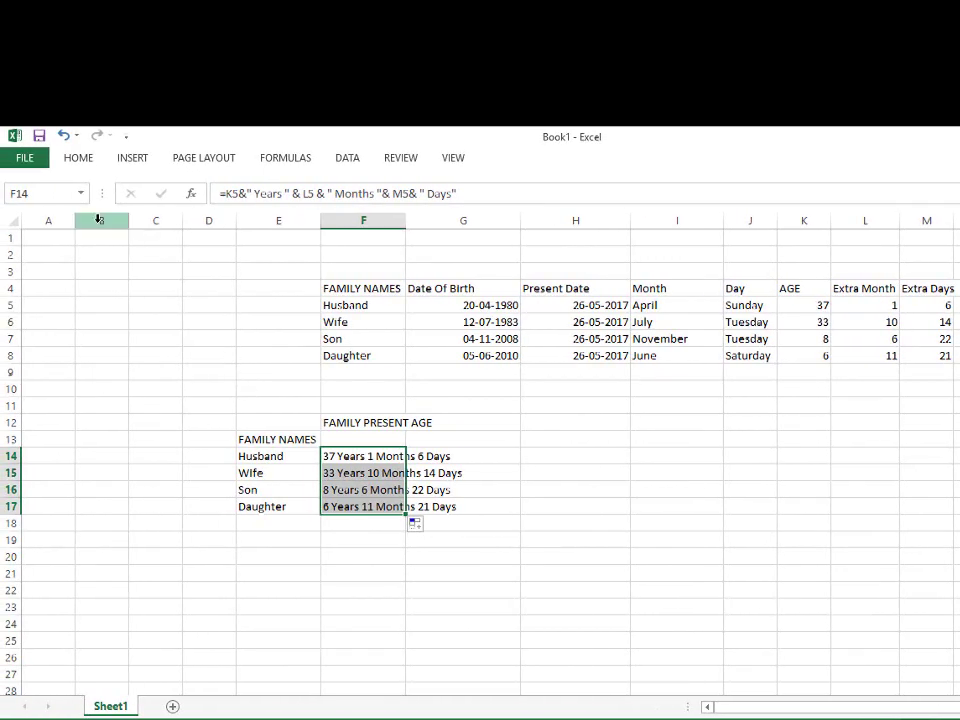
pyautogui.moveTo(99, 219); pyautogui.dragTo(197, 218)
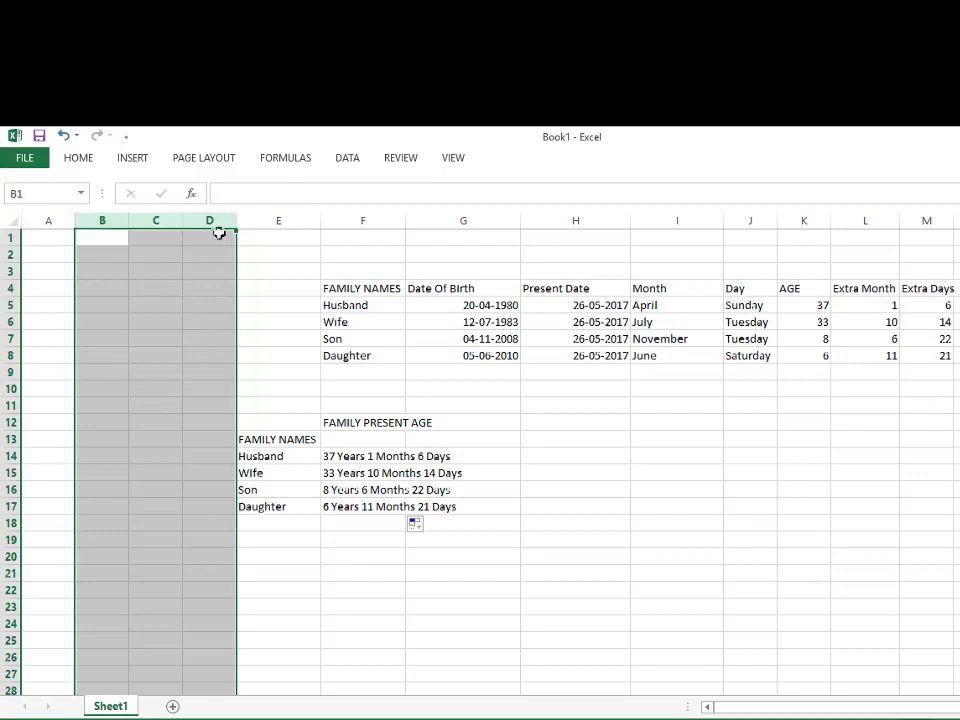
# Remove columns B through D, shifting the family tables three columns left.
pyautogui.rightClick(214, 224)
pyautogui.click(242, 345)
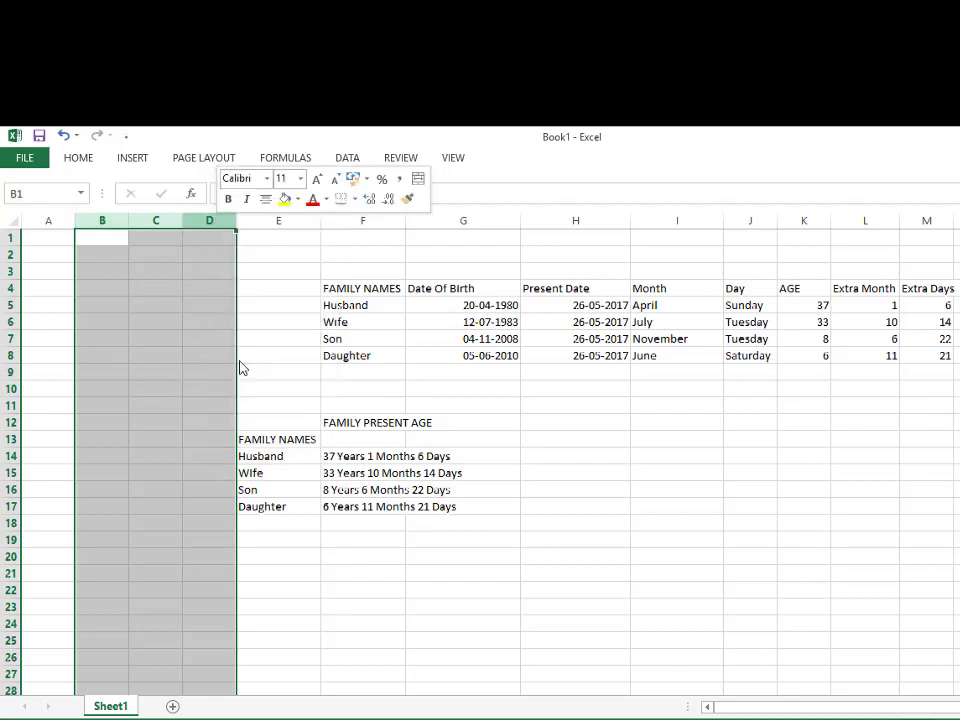
pyautogui.click(410, 506)
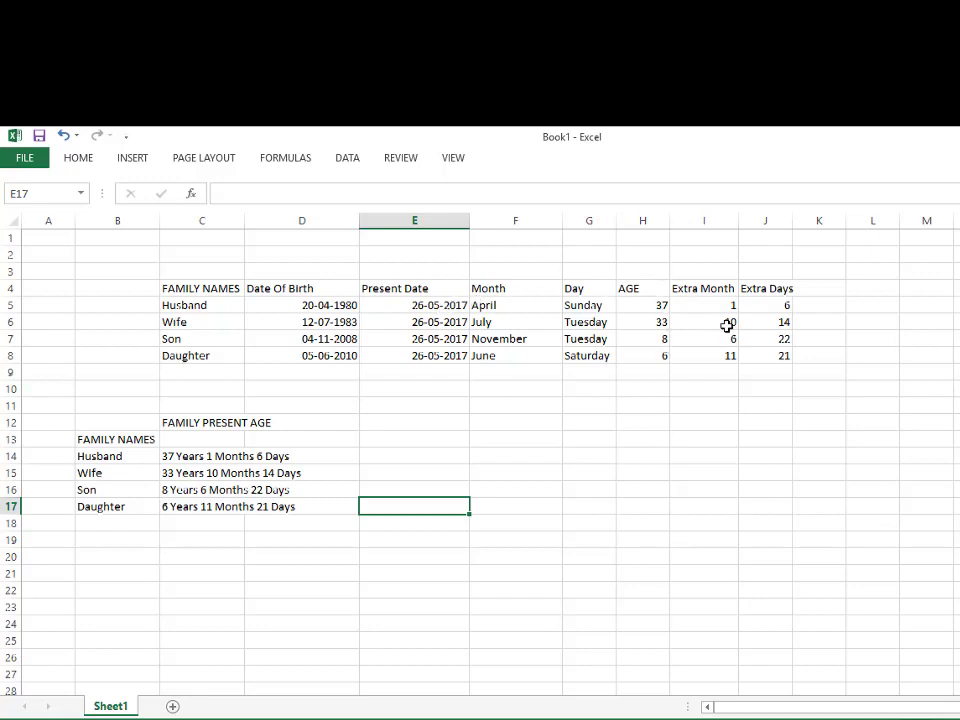
pyautogui.click(354, 306)
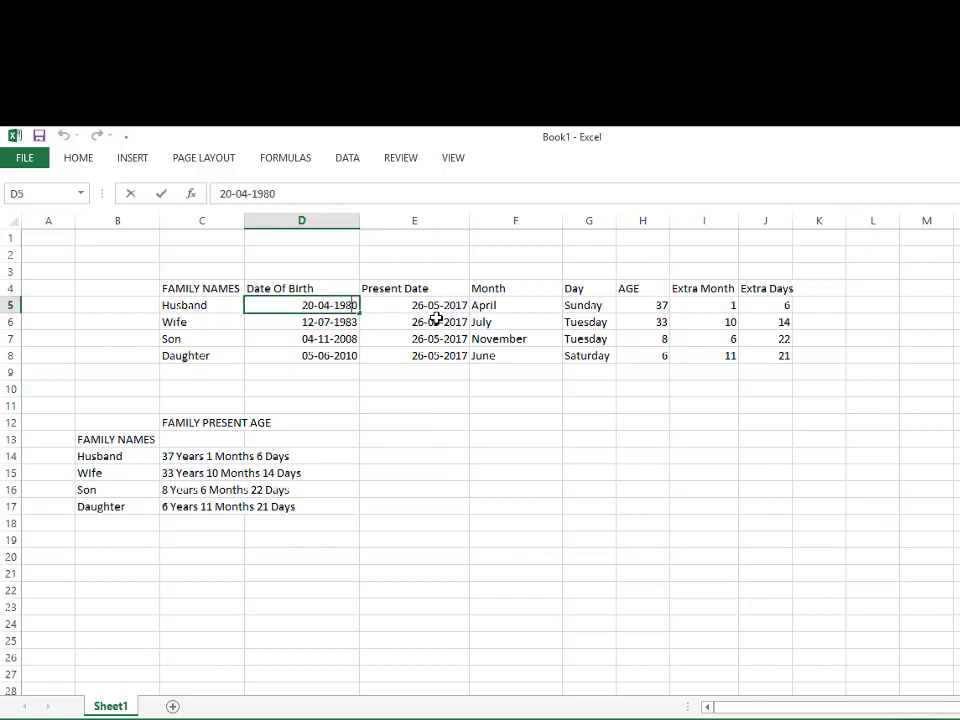
pyautogui.press('BackSpace')
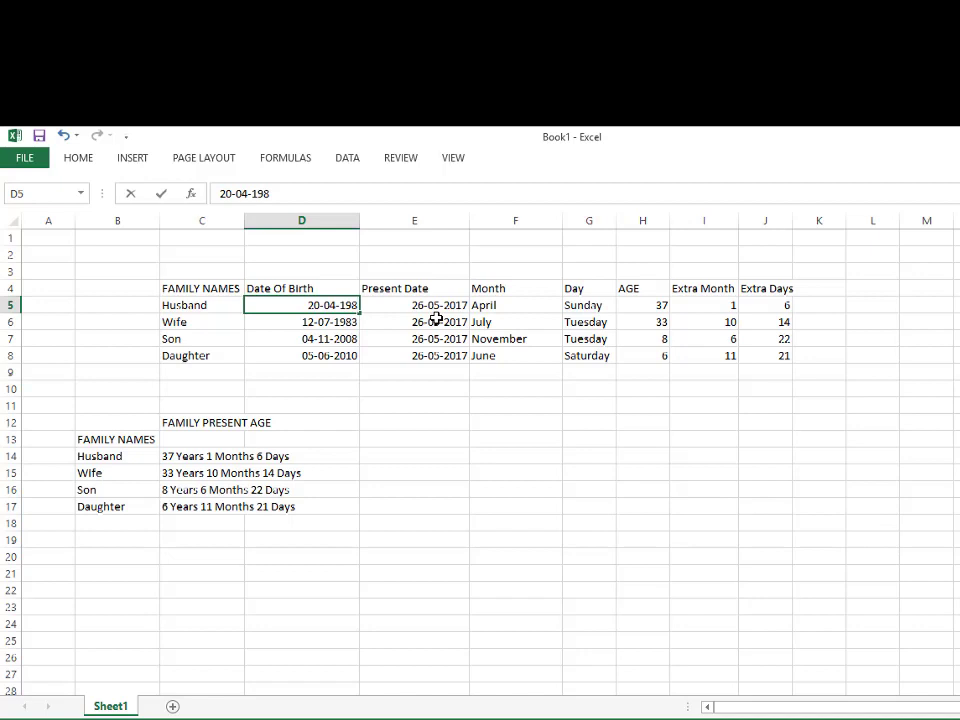
pyautogui.write('9')
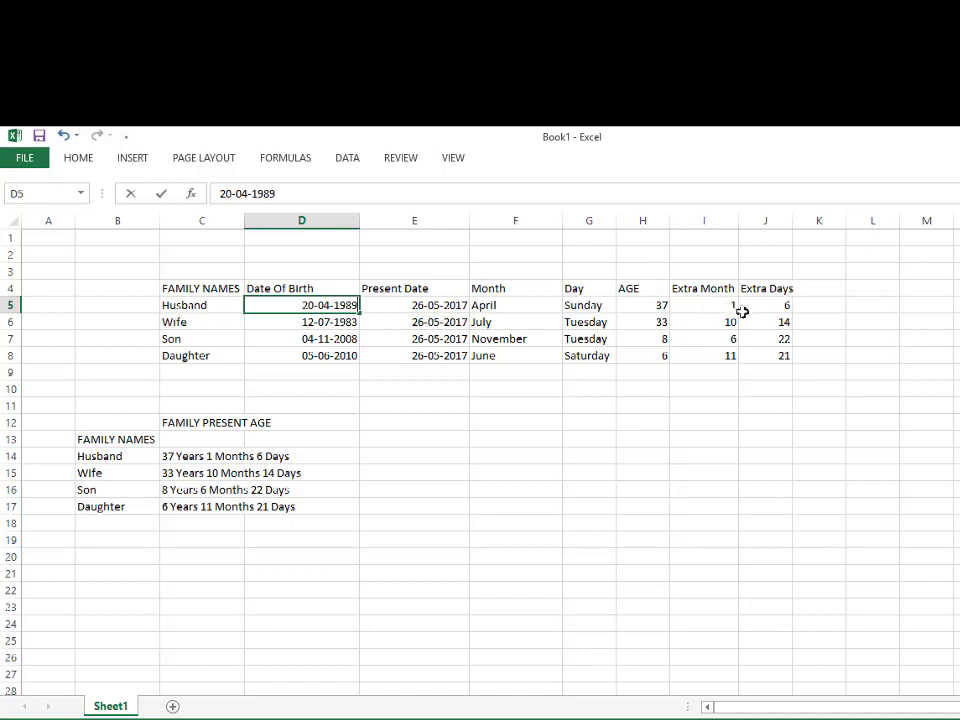
pyautogui.press('Return')
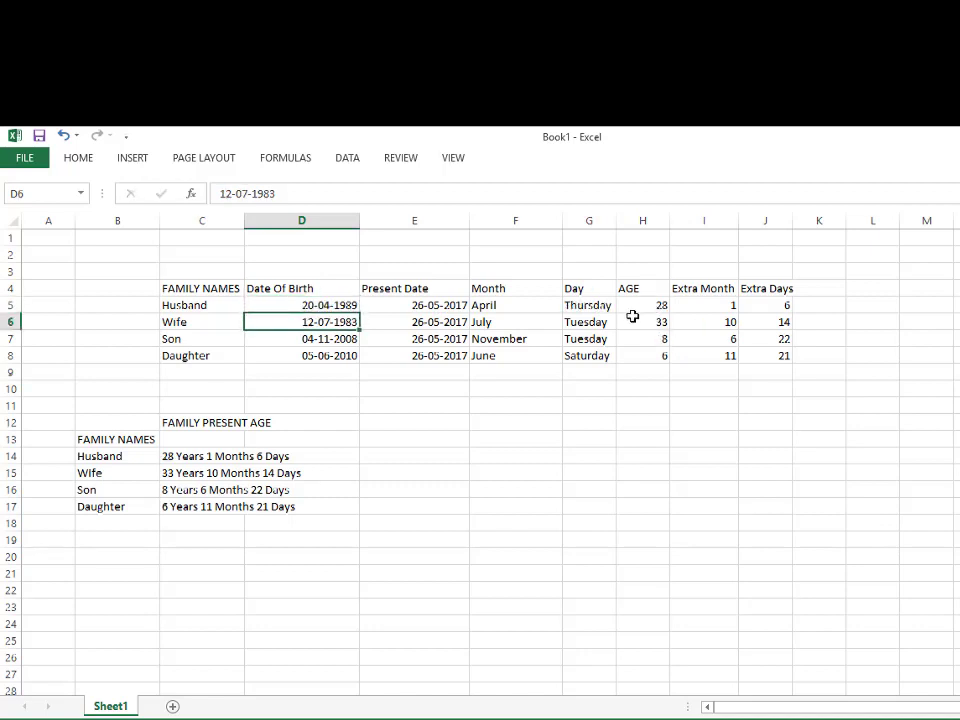
pyautogui.click(352, 306)
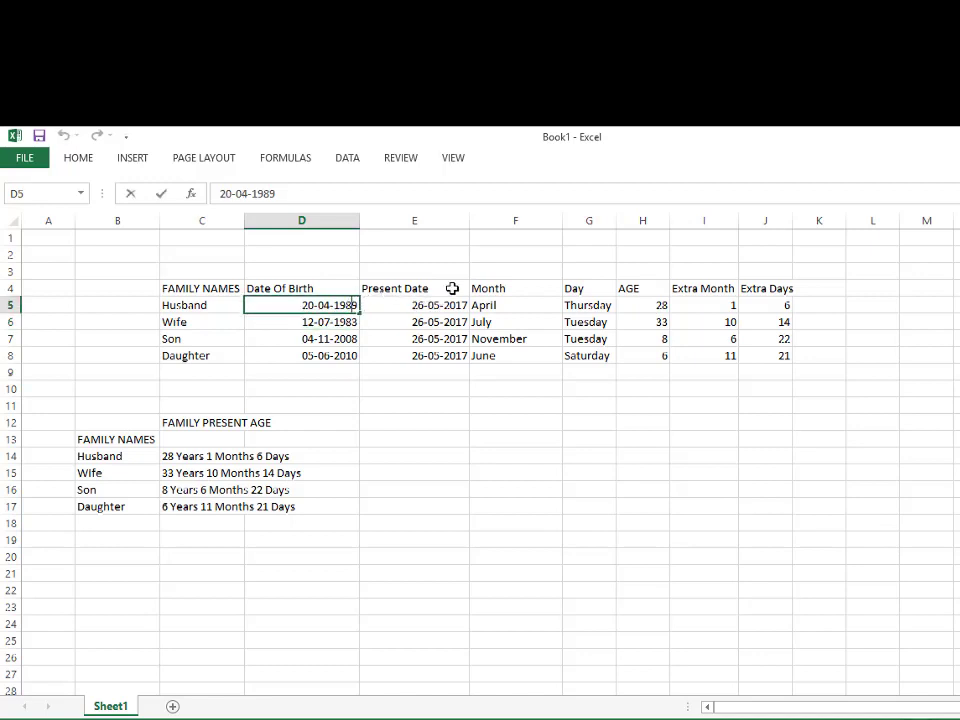
pyautogui.press('BackSpace')
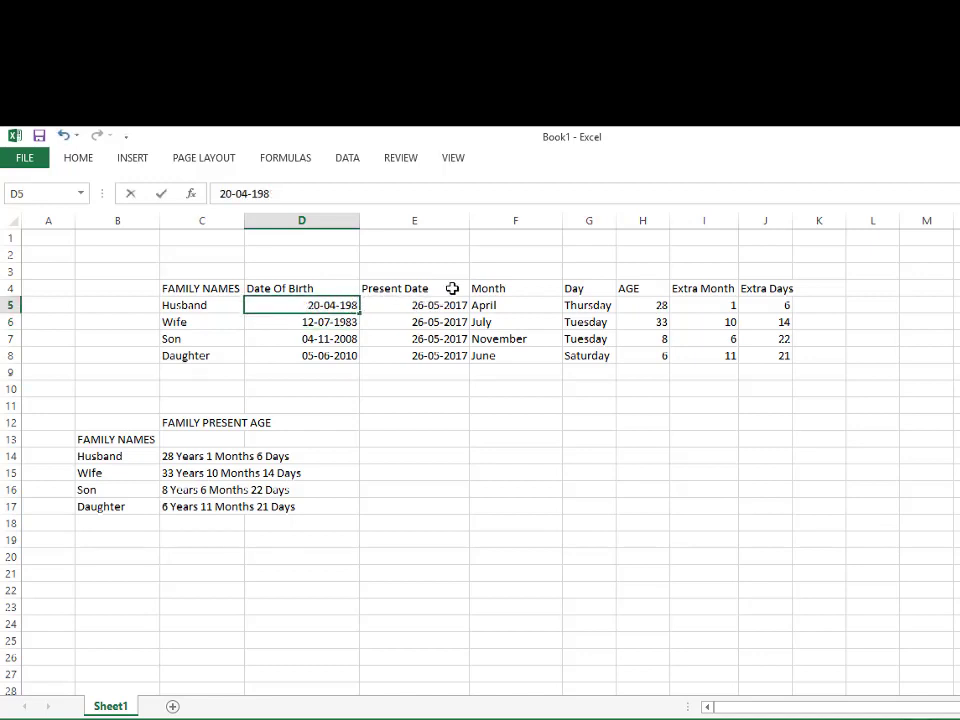
pyautogui.write('0')
pyautogui.press('Return')
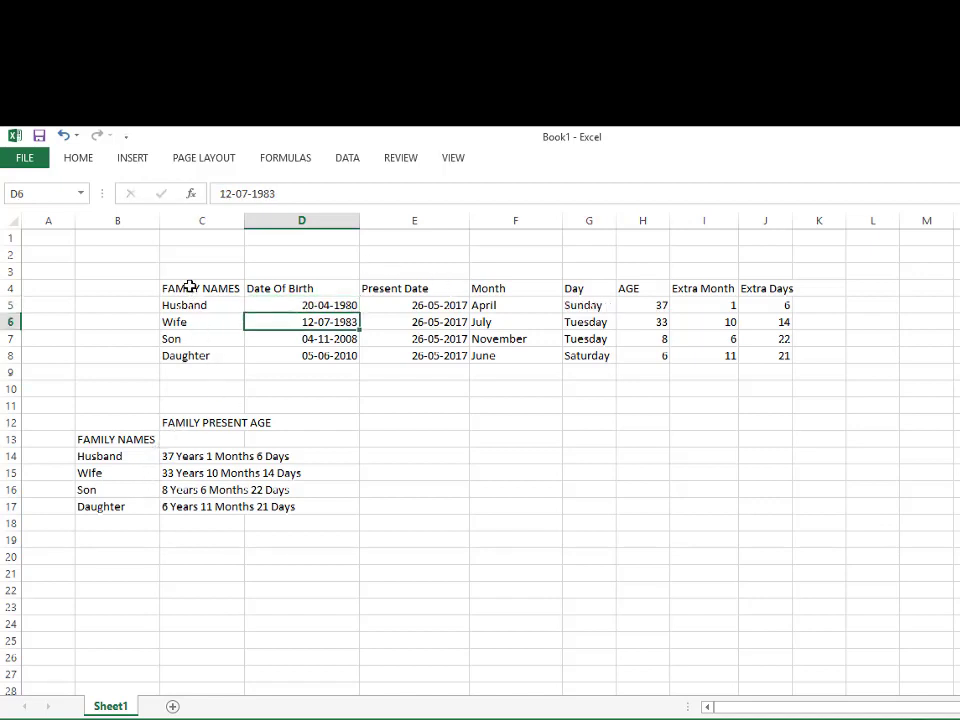
# Add Sheet2 and cut the FAMILY PRESENT AGE summary B12:D17 from Sheet1.
pyautogui.moveTo(190, 287); pyautogui.dragTo(775, 288)
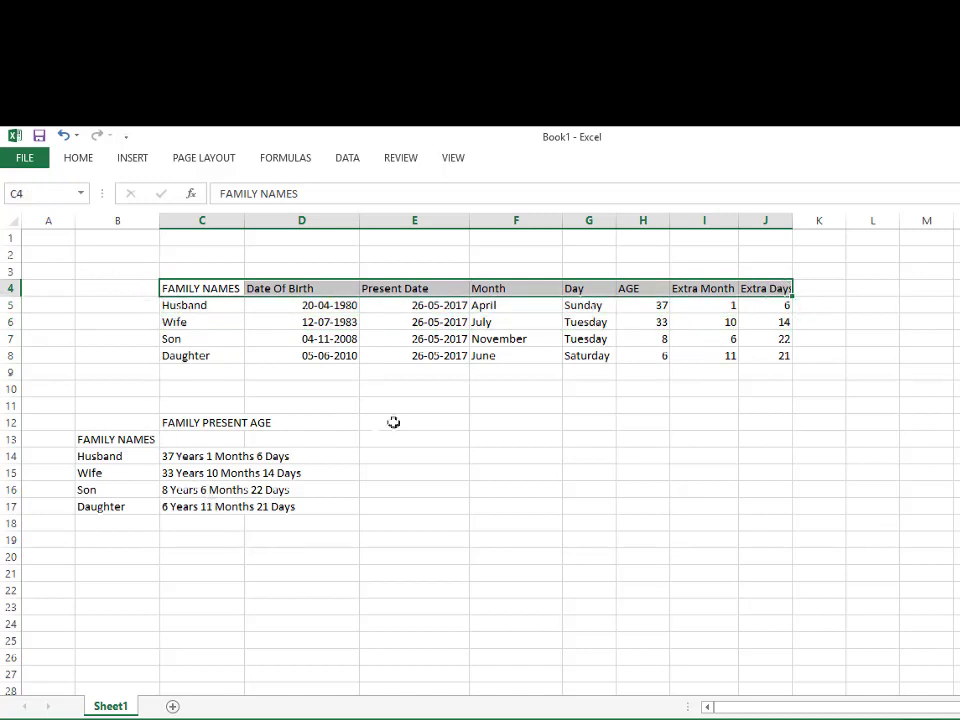
pyautogui.click(173, 708)
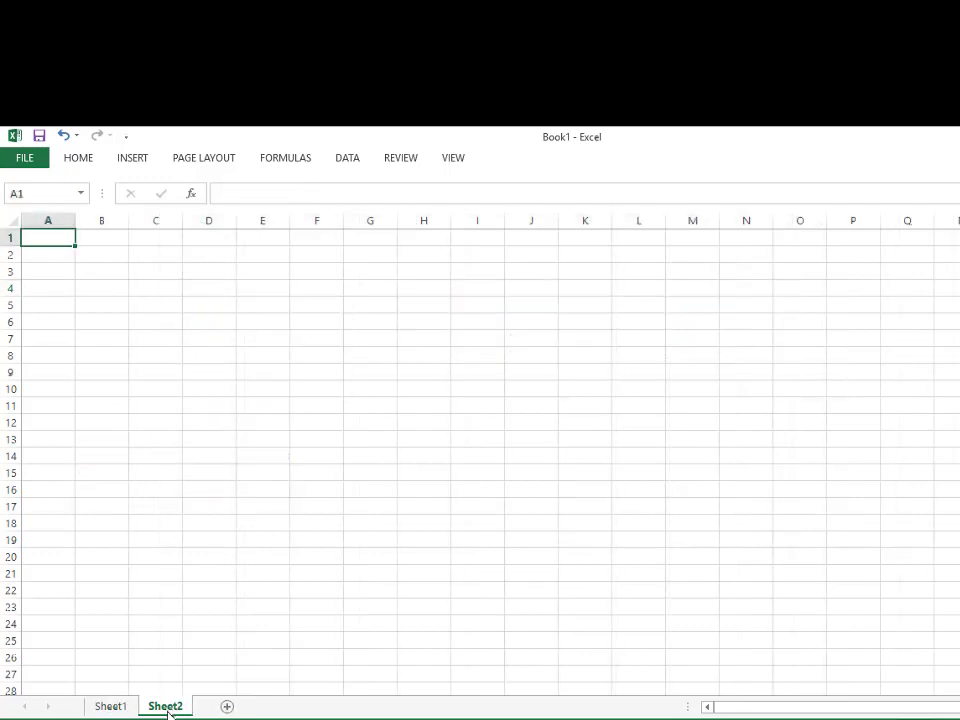
pyautogui.click(115, 706)
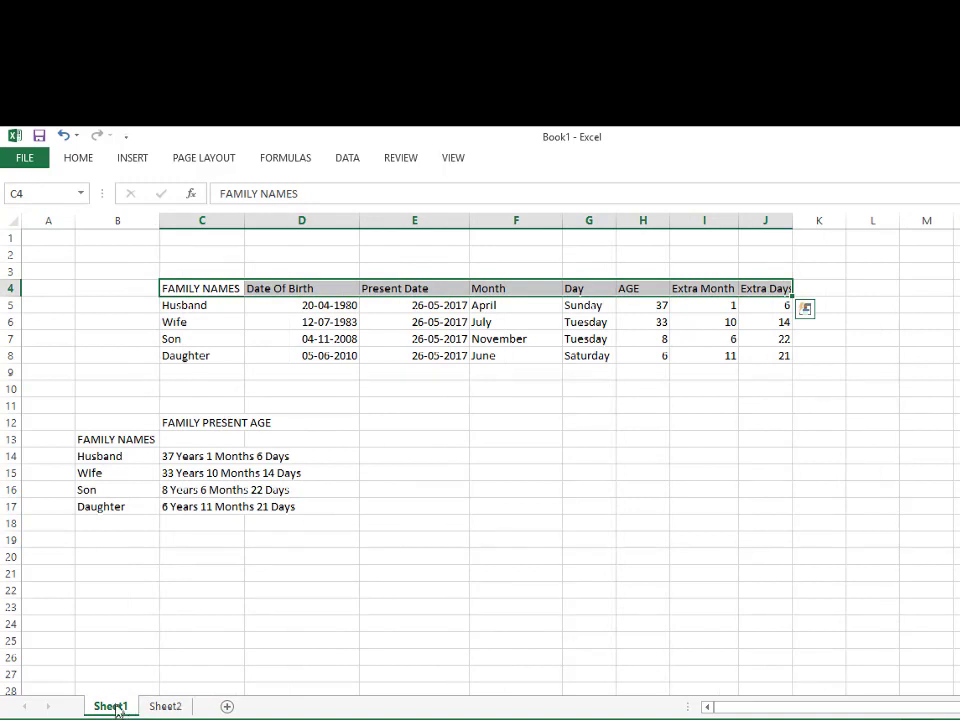
pyautogui.moveTo(86, 422); pyautogui.dragTo(273, 508)
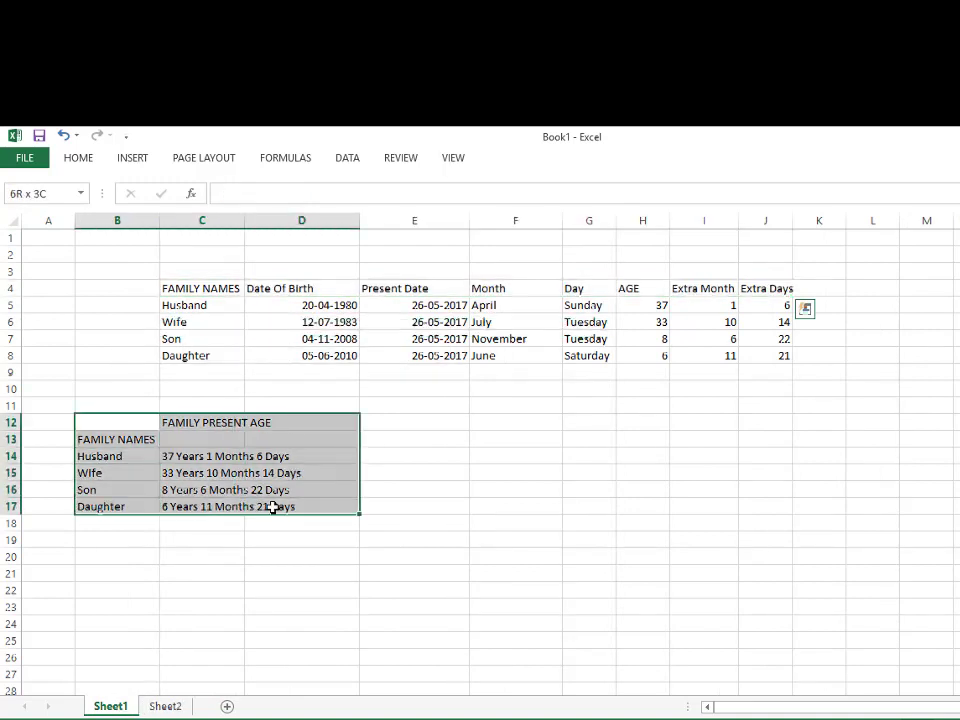
pyautogui.moveTo(273, 508); pyautogui.dragTo(324, 458)
pyautogui.hotkey('ctrl', 'c')
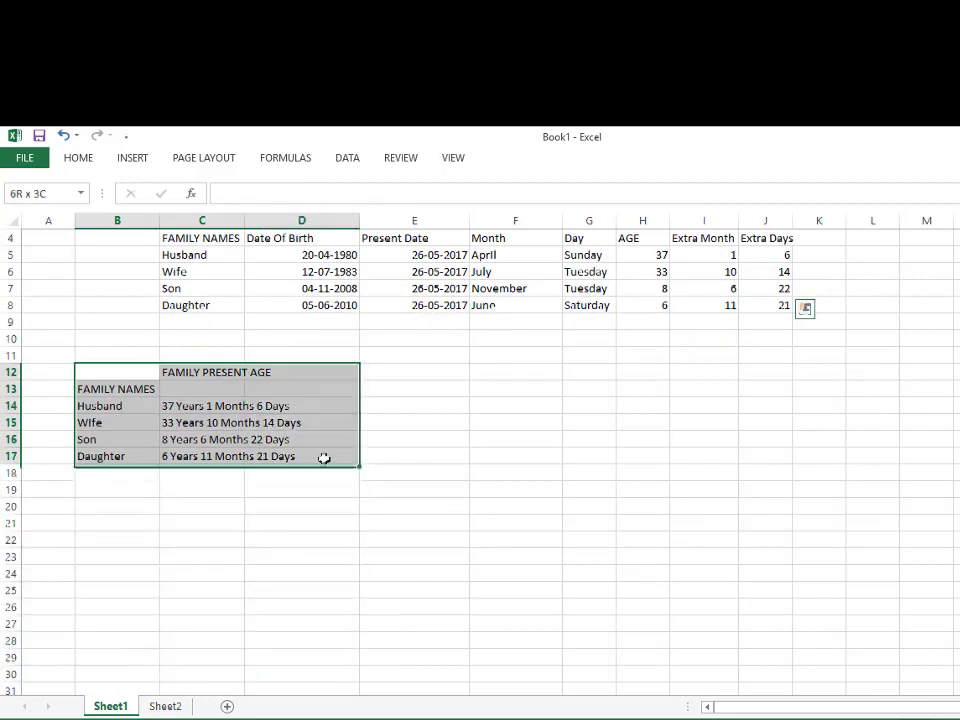
pyautogui.rightClick(347, 464)
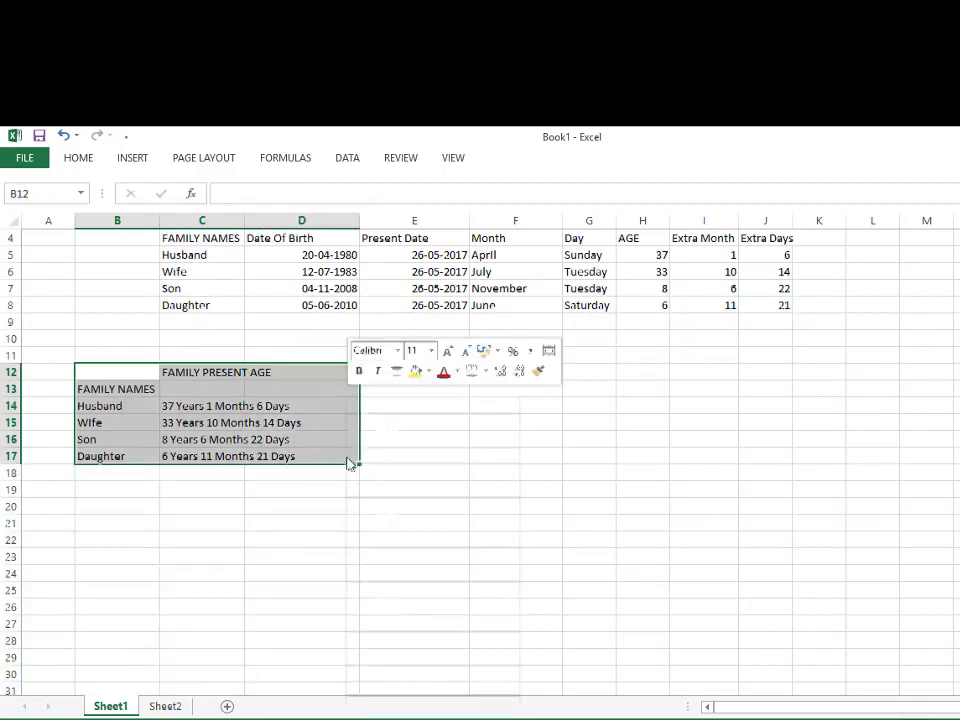
# Paste the summary onto Sheet2 at D6, then return to Sheet1.
pyautogui.click(170, 706)
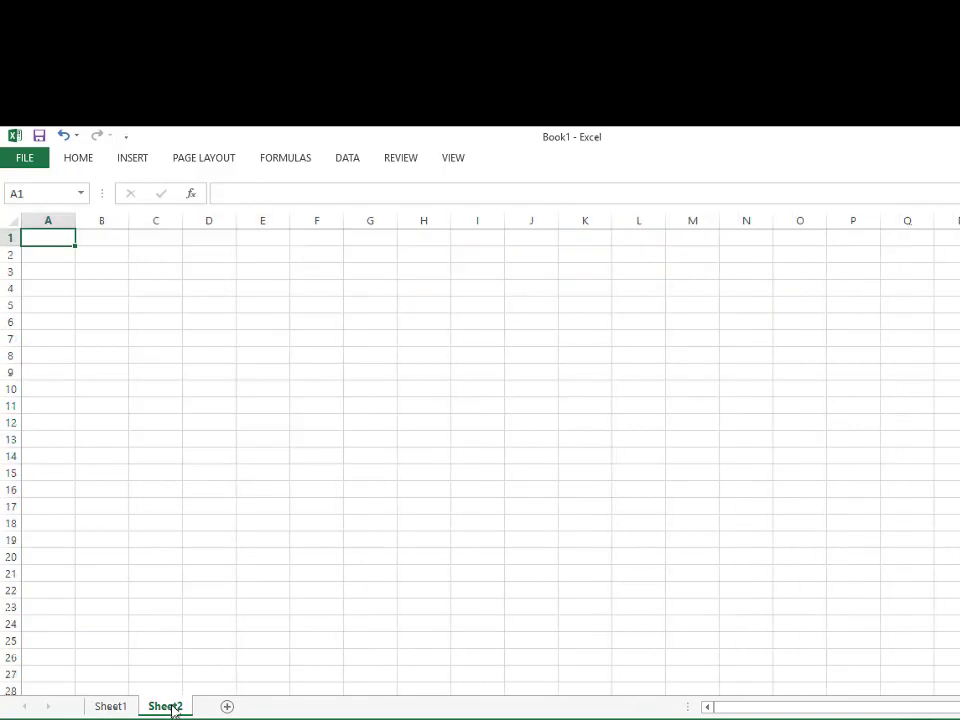
pyautogui.click(203, 322)
pyautogui.hotkey('ctrl', 'v')
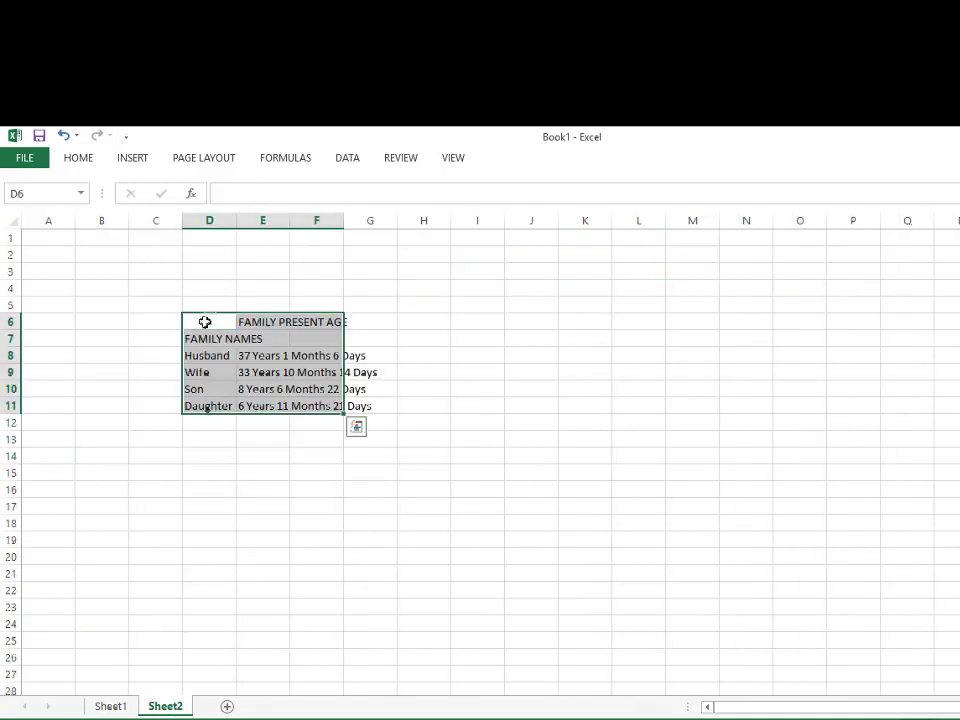
pyautogui.click(110, 706)
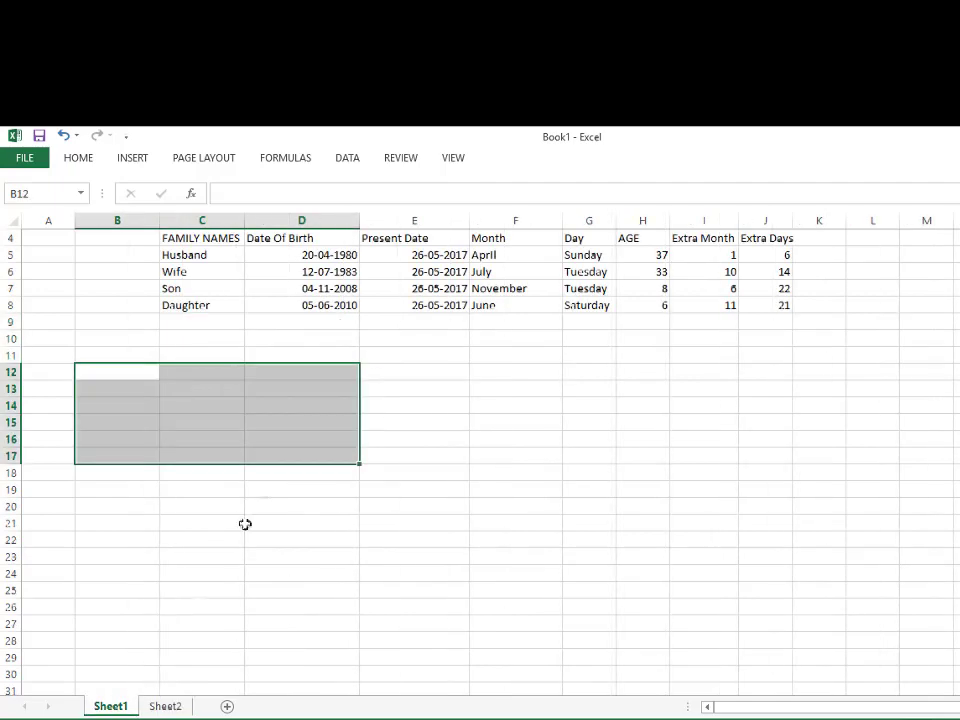
pyautogui.scroll(1, 537, 550)
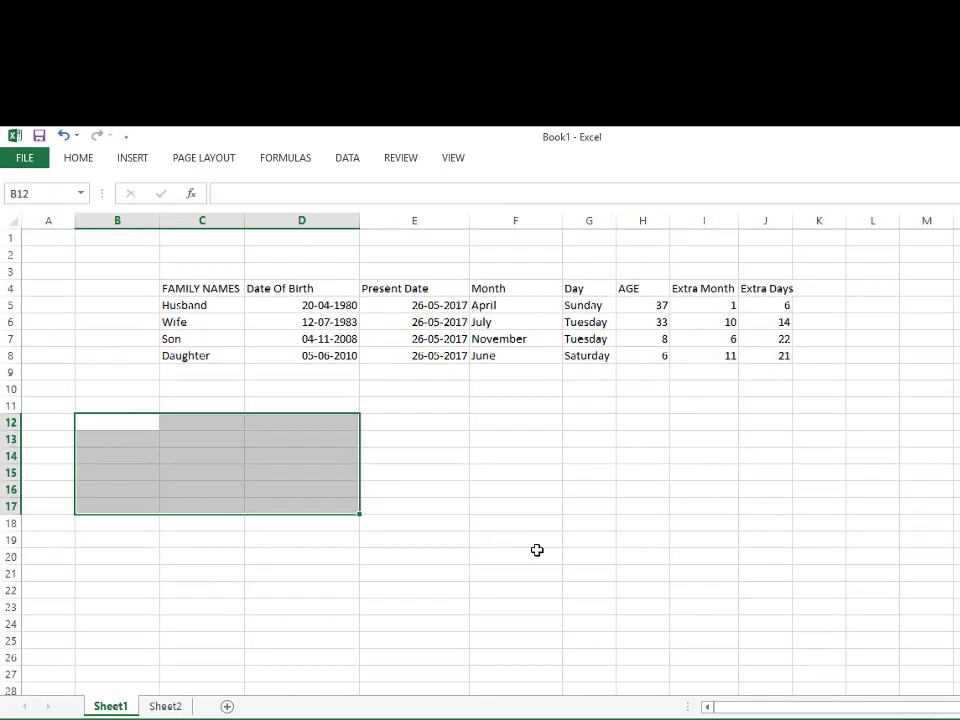
pyautogui.click(7, 219)
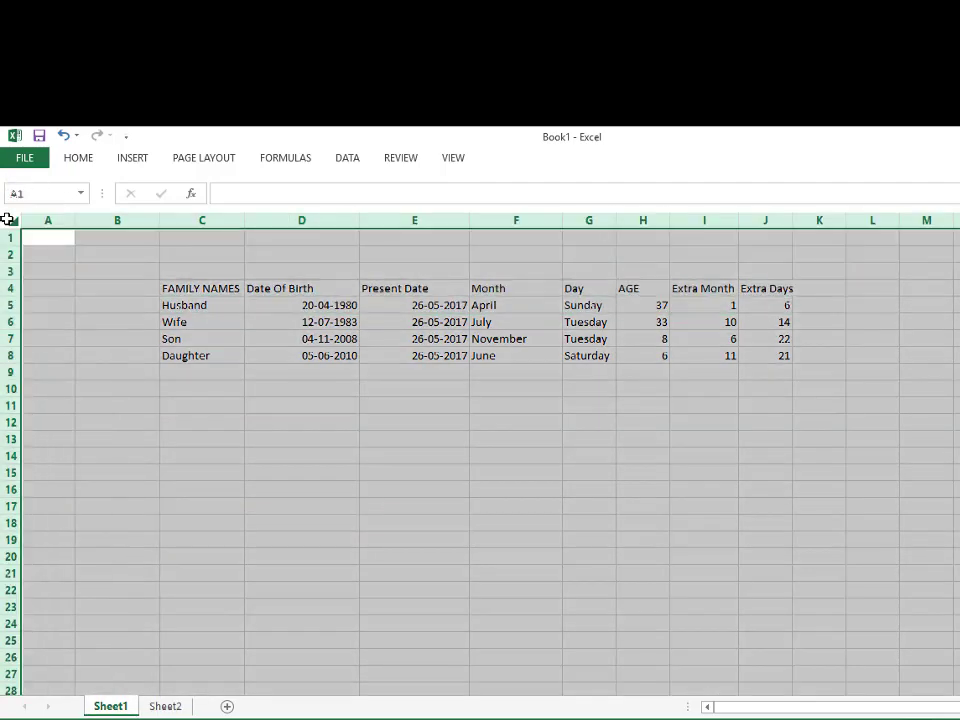
# Fill the whole sheet white to hide the gridlines.
pyautogui.click(78, 158)
pyautogui.click(267, 213)
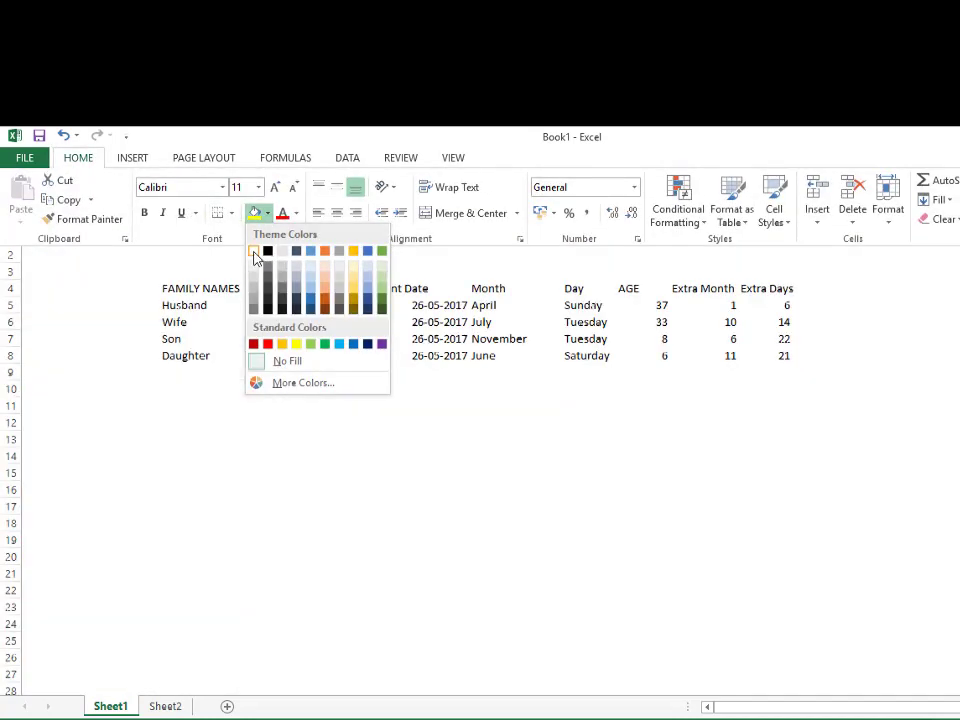
pyautogui.click(253, 251)
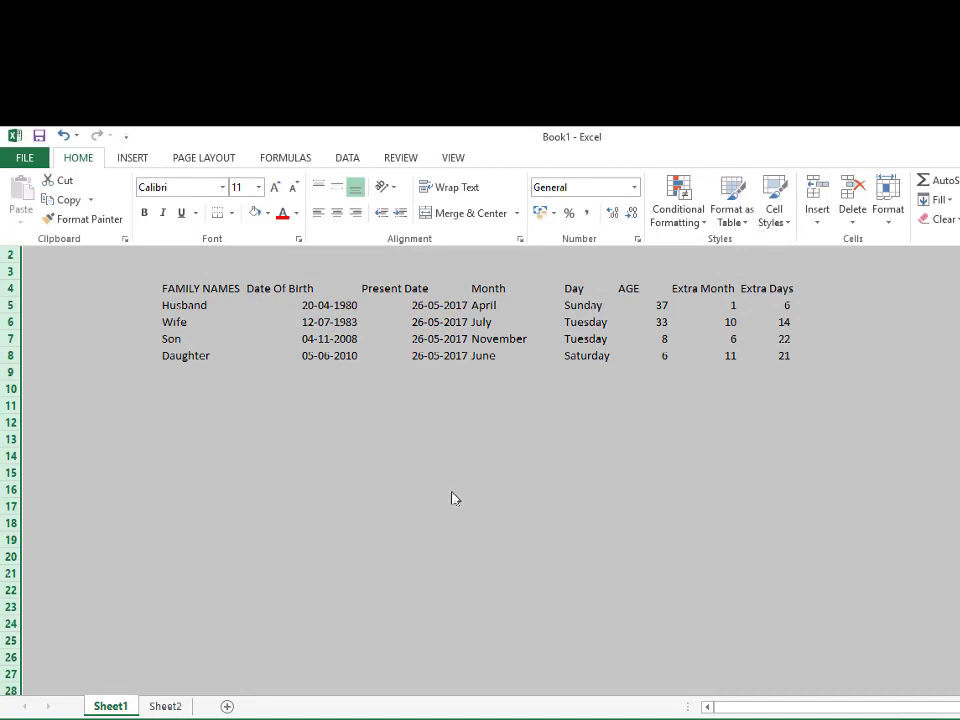
pyautogui.click(212, 358)
# Put borders around every cell of the family table C4:J8.
pyautogui.moveTo(169, 284)
pyautogui.mouseDown()
pyautogui.moveTo(745, 360)
pyautogui.moveTo(781, 356)
pyautogui.mouseUp()
pyautogui.rightClick(781, 356)
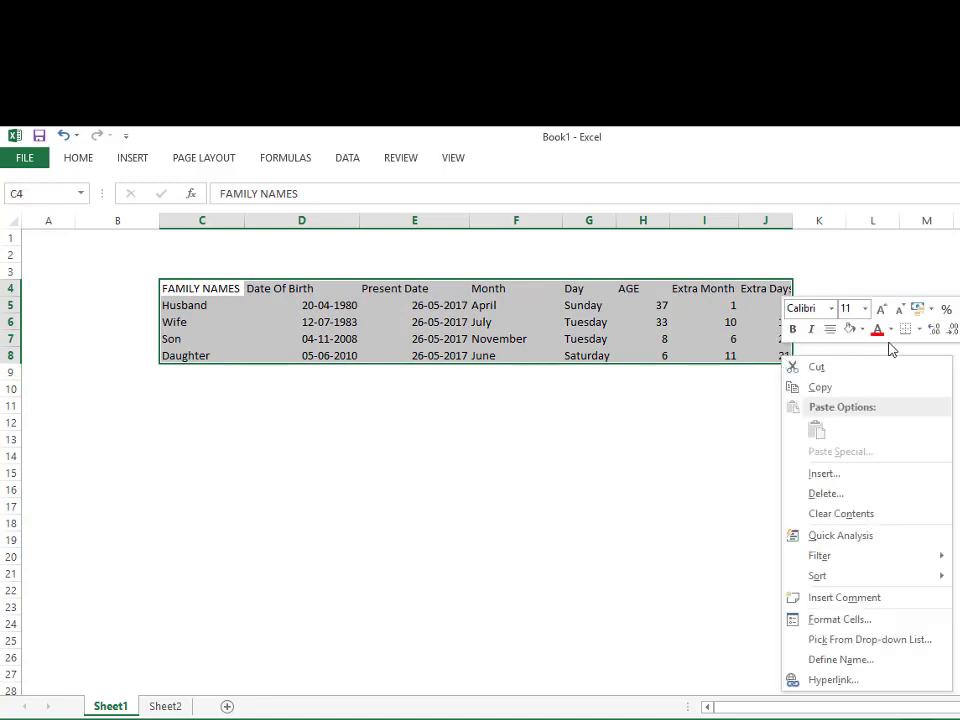
pyautogui.click(920, 331)
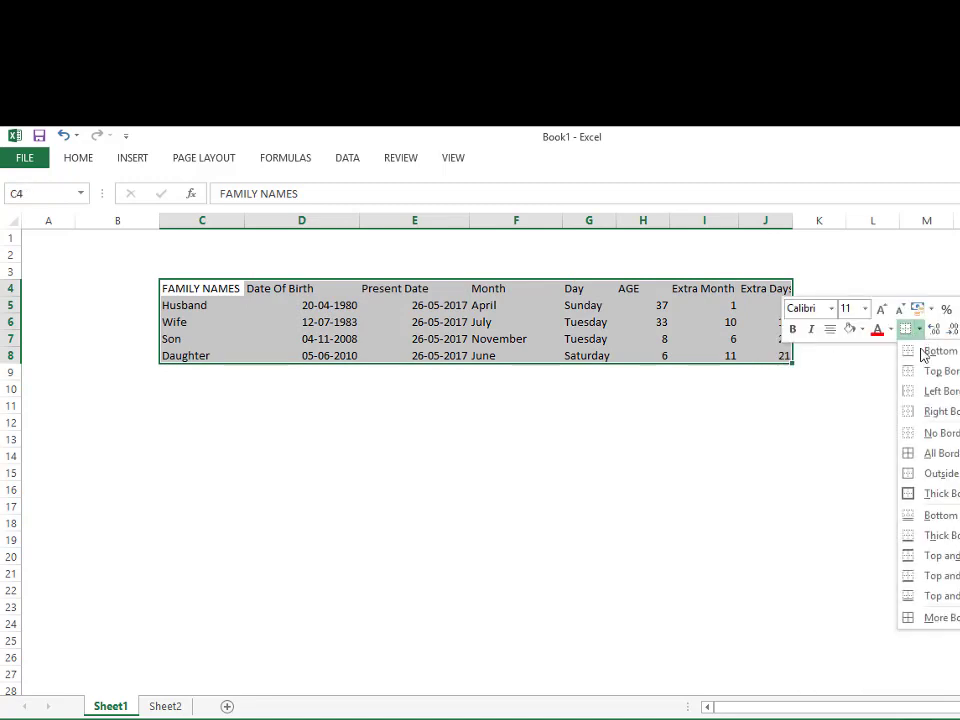
pyautogui.click(926, 453)
pyautogui.click(516, 457)
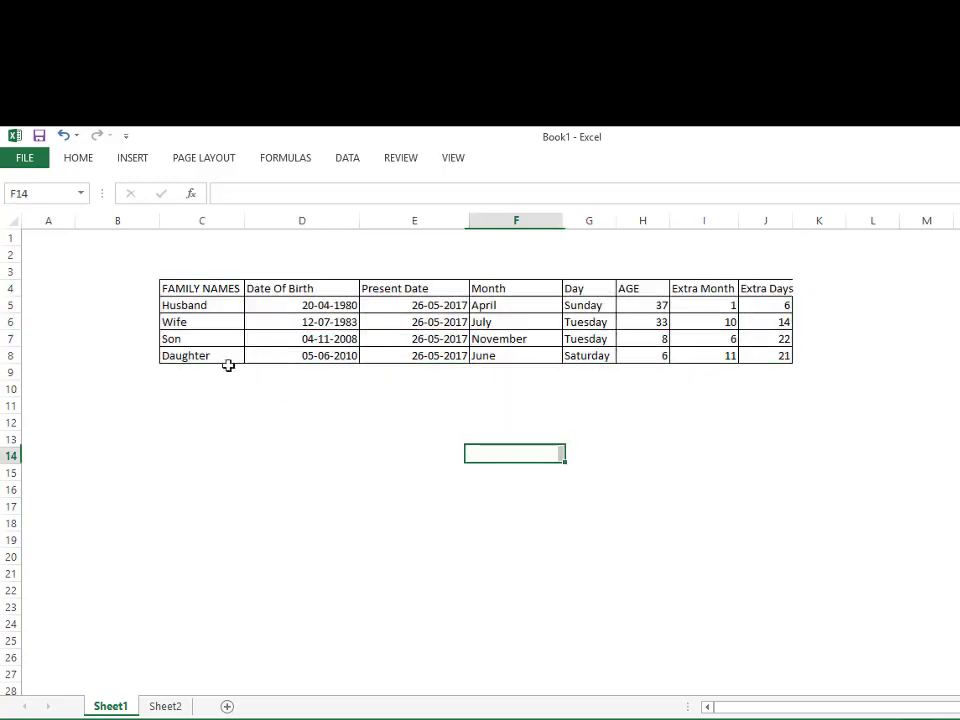
# Make the header row C4:J4 bold.
pyautogui.click(178, 288)
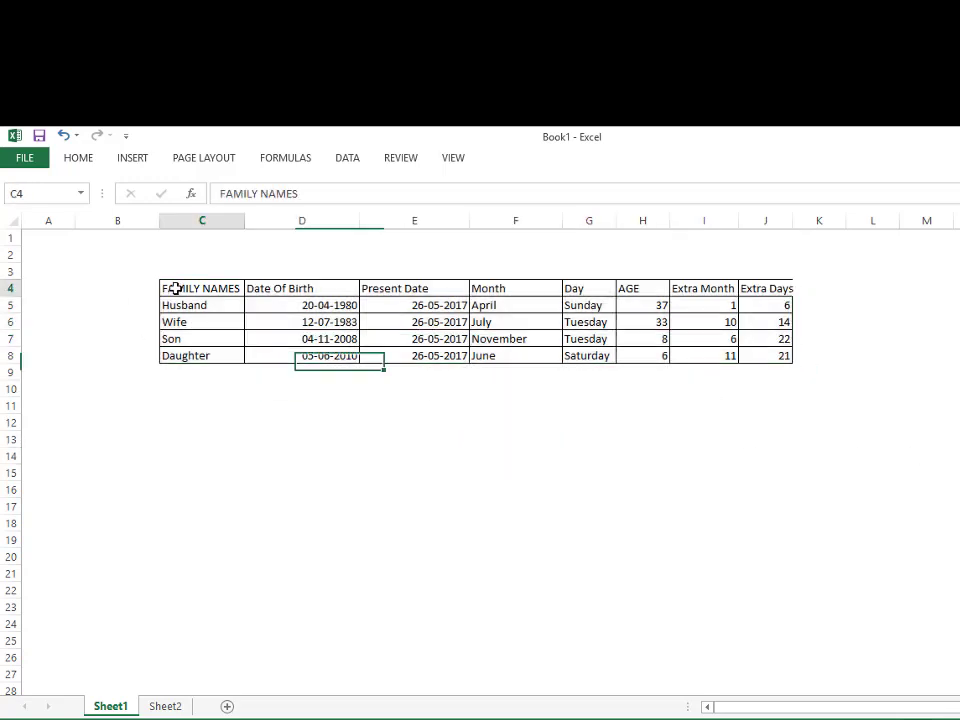
pyautogui.keyDown('shift'); pyautogui.click(767, 288); pyautogui.keyUp('shift')
pyautogui.rightClick(771, 287)
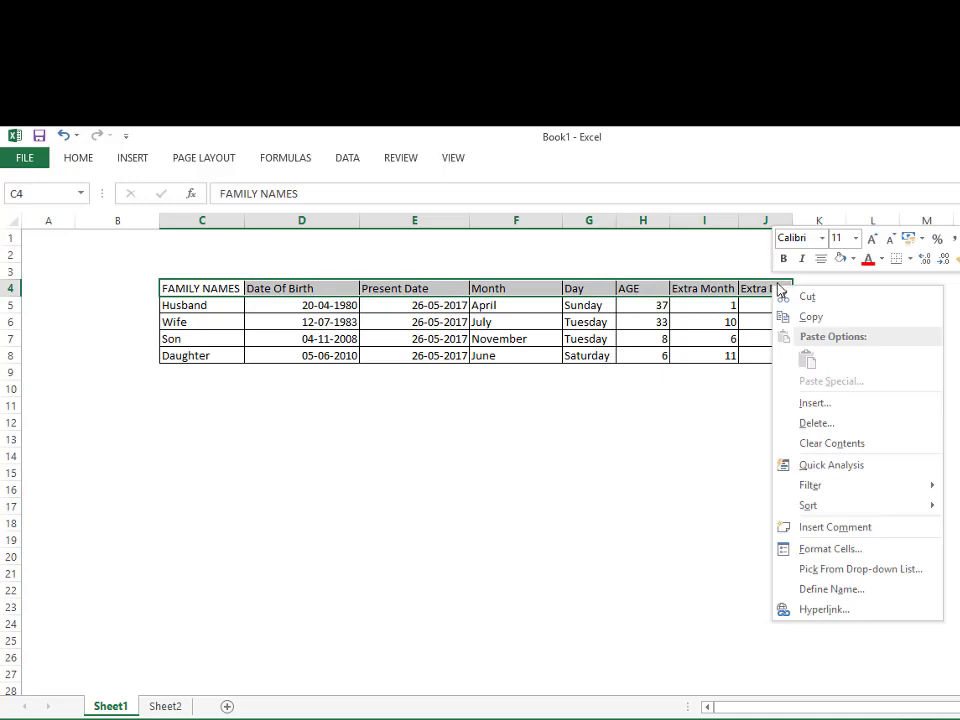
pyautogui.click(783, 258)
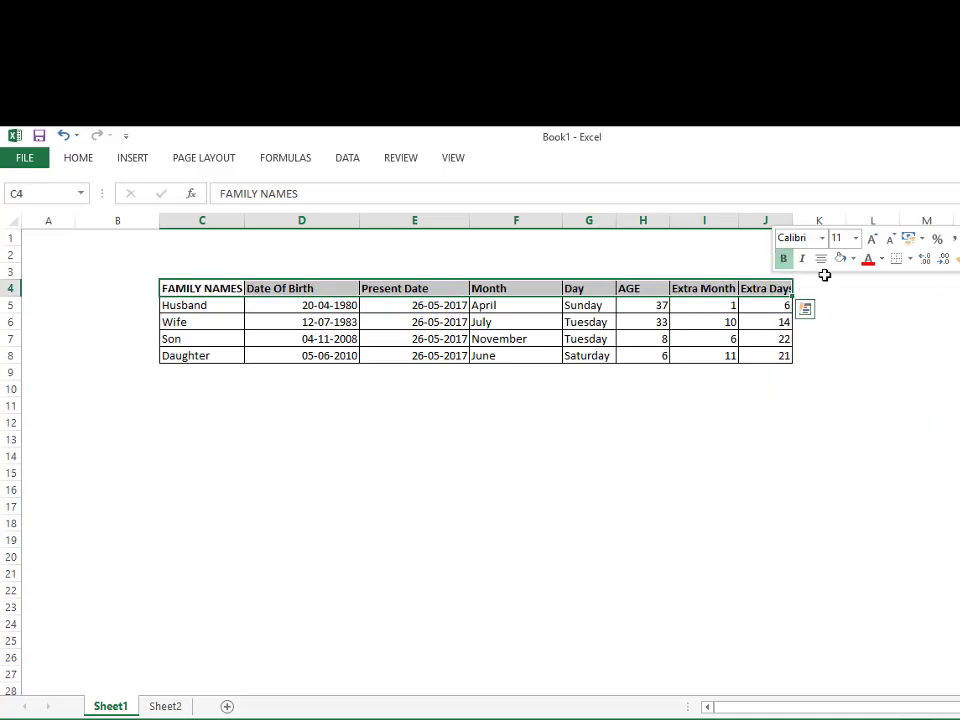
pyautogui.click(855, 238)
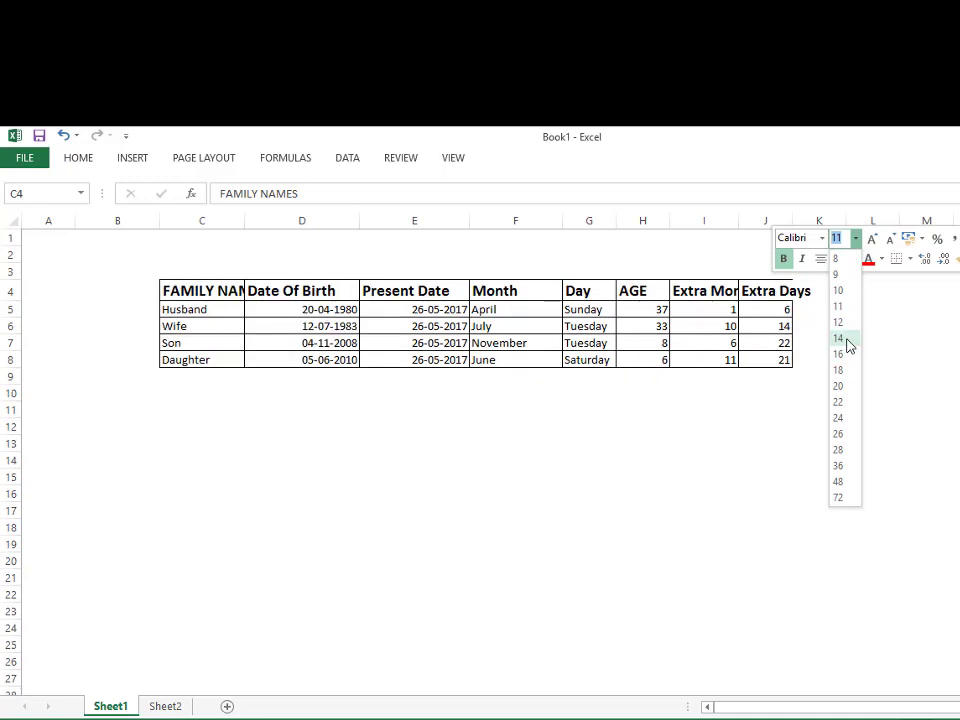
# Set the header row to font size 14 and autofit columns J, I and C.
pyautogui.click(848, 341)
pyautogui.click(692, 458)
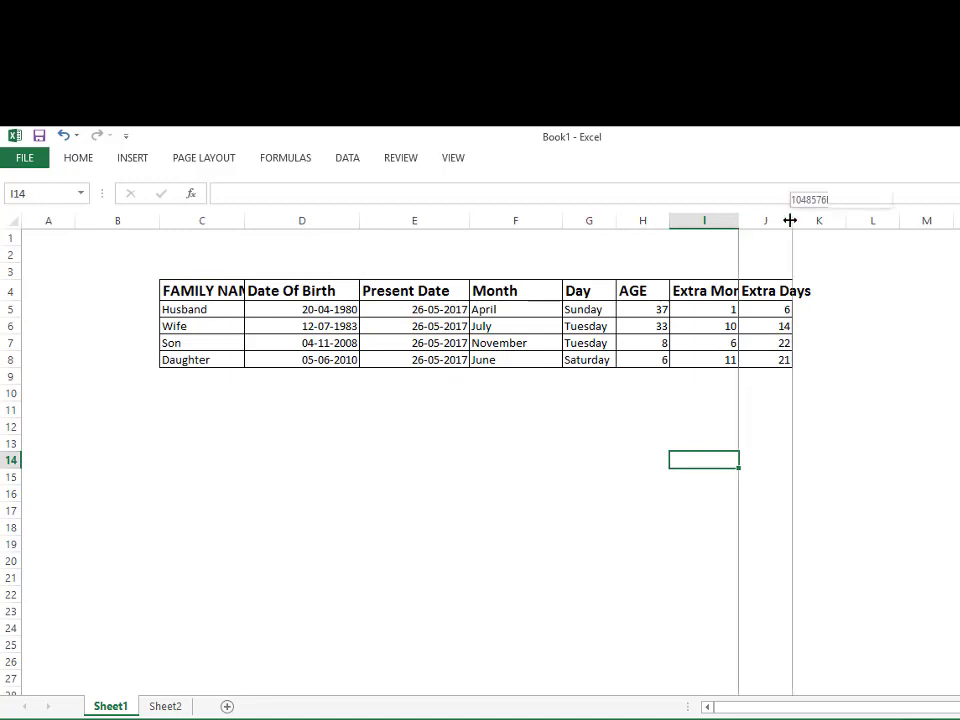
pyautogui.doubleClick(790, 220)
pyautogui.doubleClick(738, 220)
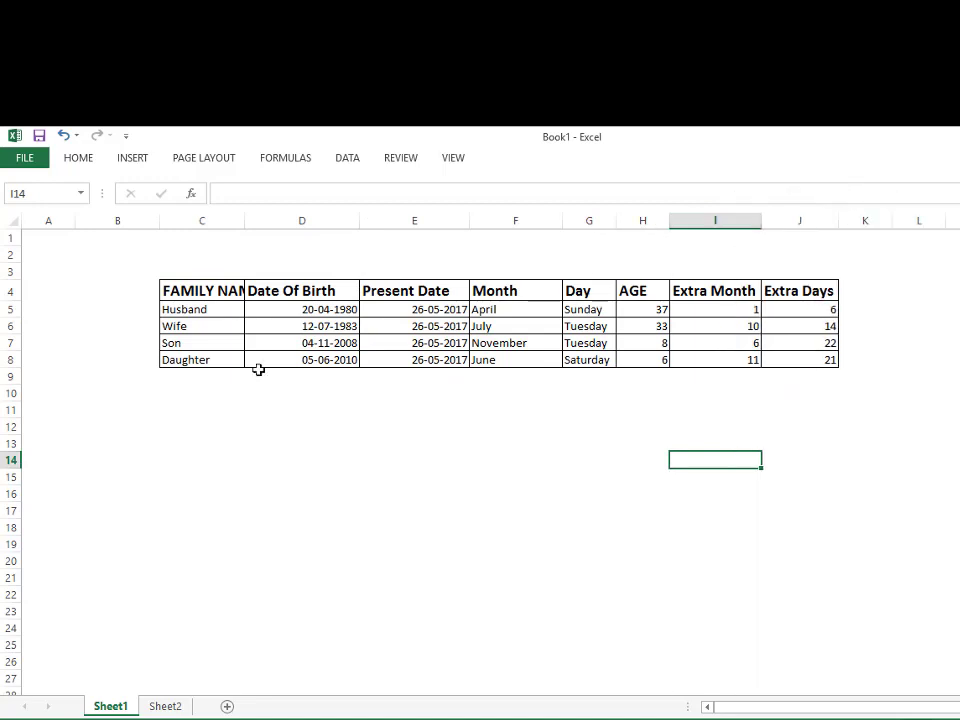
pyautogui.doubleClick(244, 220)
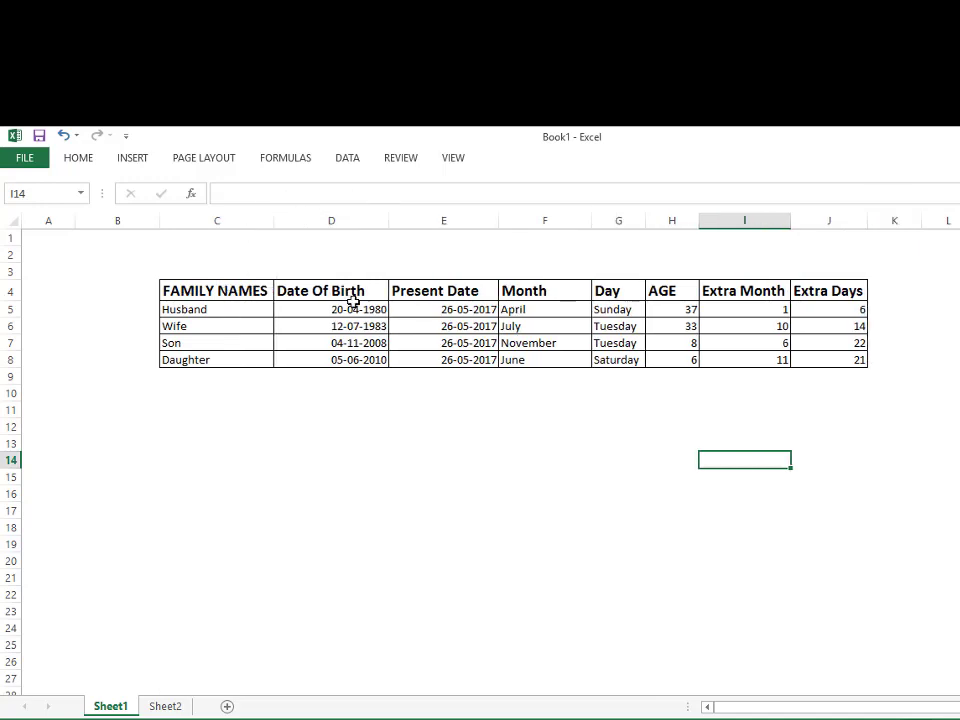
# AutoFit every column on the sheet to its contents.
pyautogui.click(14, 218)
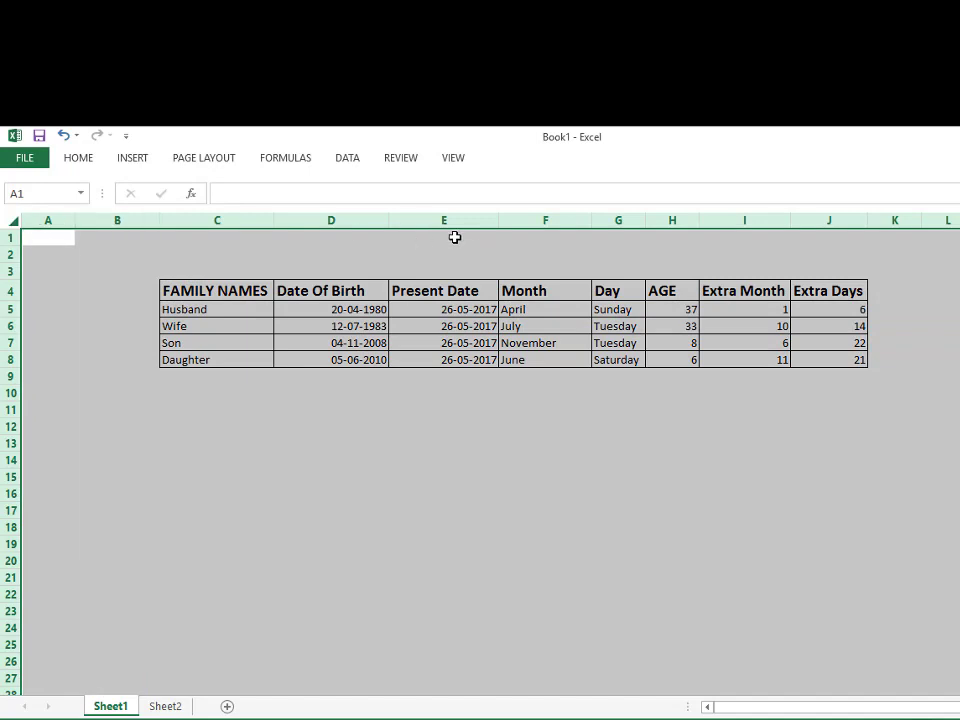
pyautogui.doubleClick(588, 220)
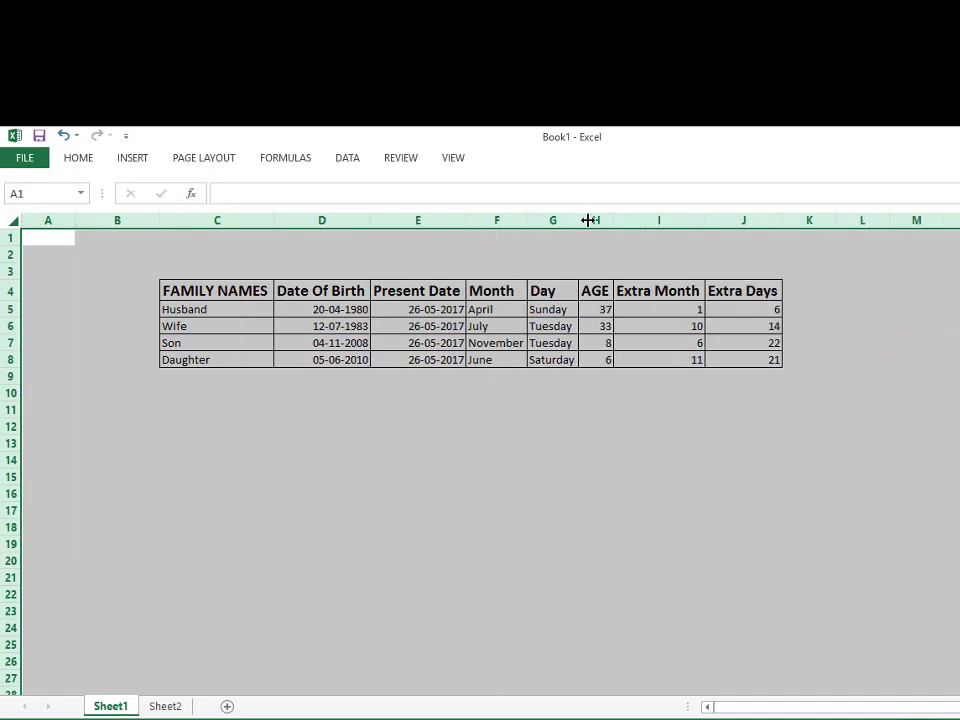
pyautogui.click(497, 391)
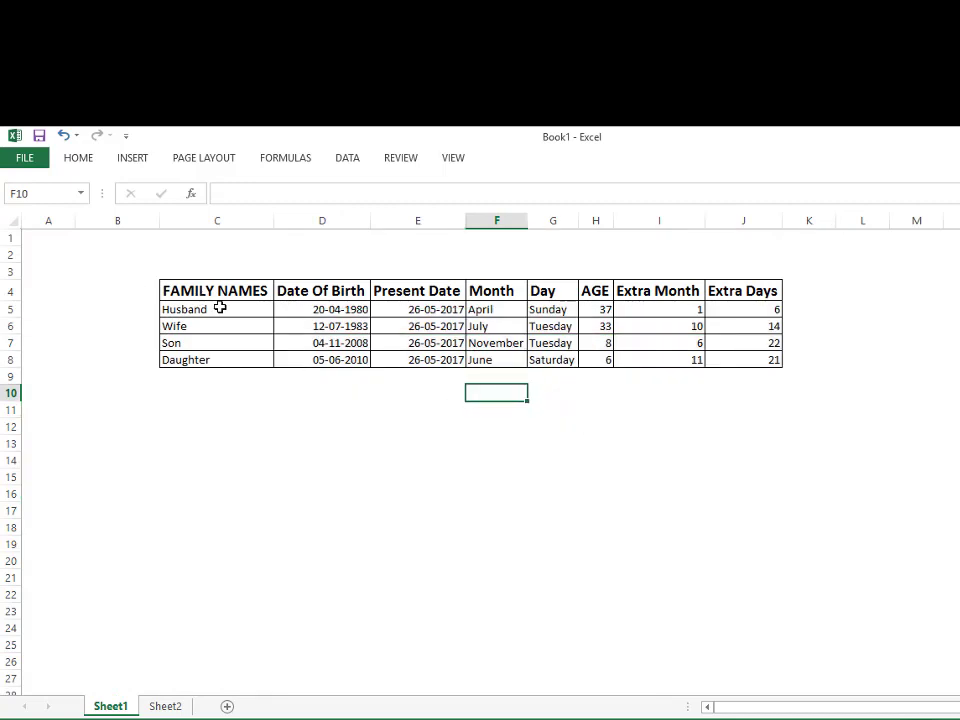
pyautogui.moveTo(172, 308); pyautogui.dragTo(534, 355)
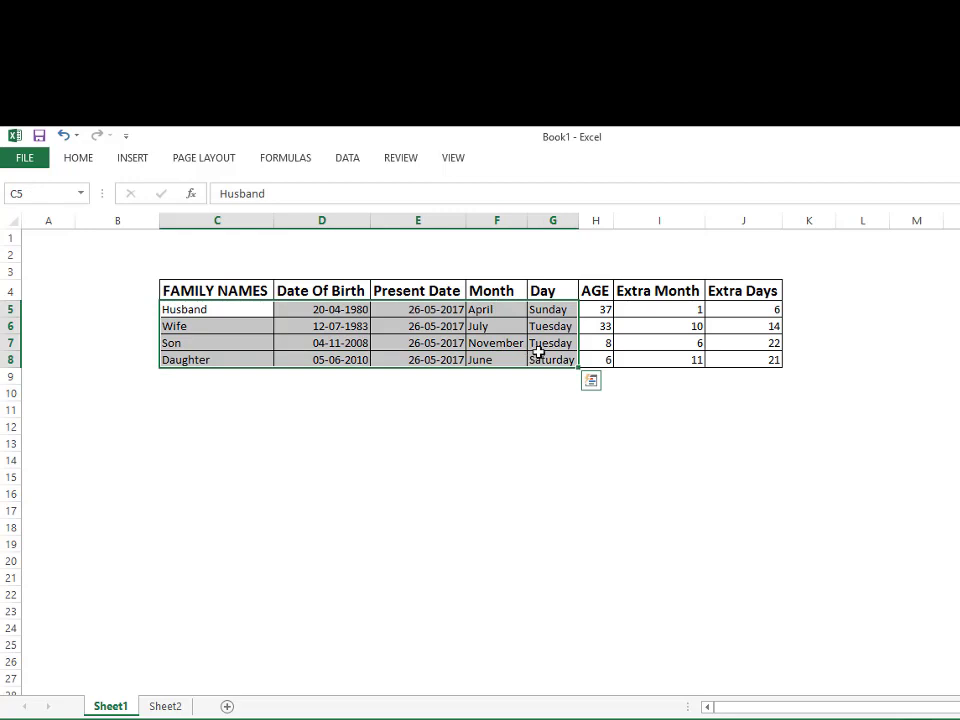
# Left-align the names, birth dates and present dates in C5:G8.
pyautogui.rightClick(535, 355)
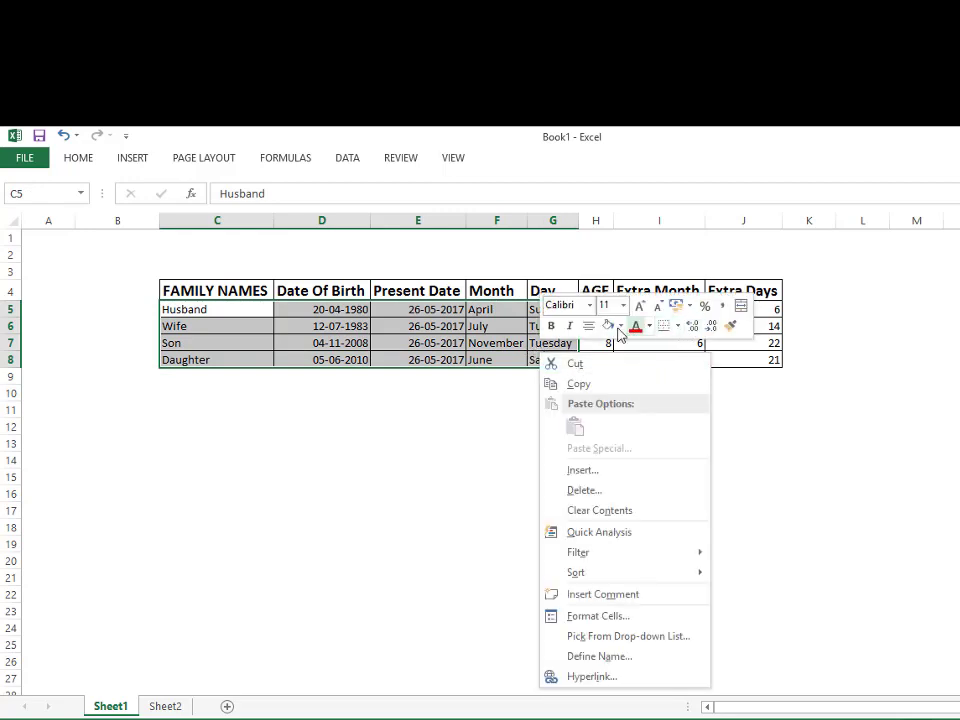
pyautogui.click(74, 160)
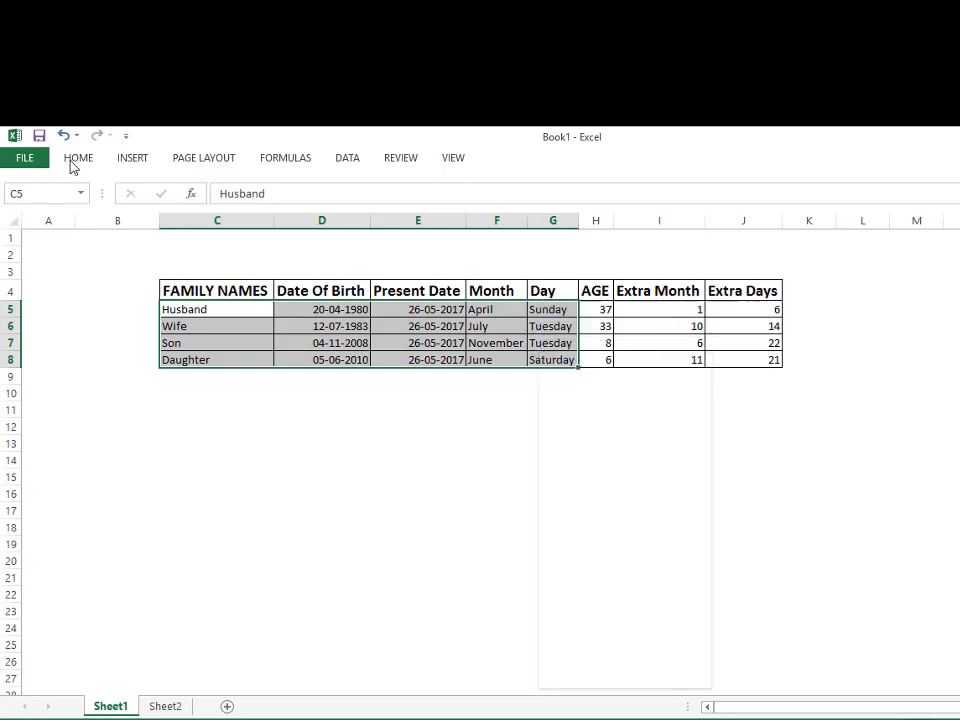
pyautogui.click(74, 160)
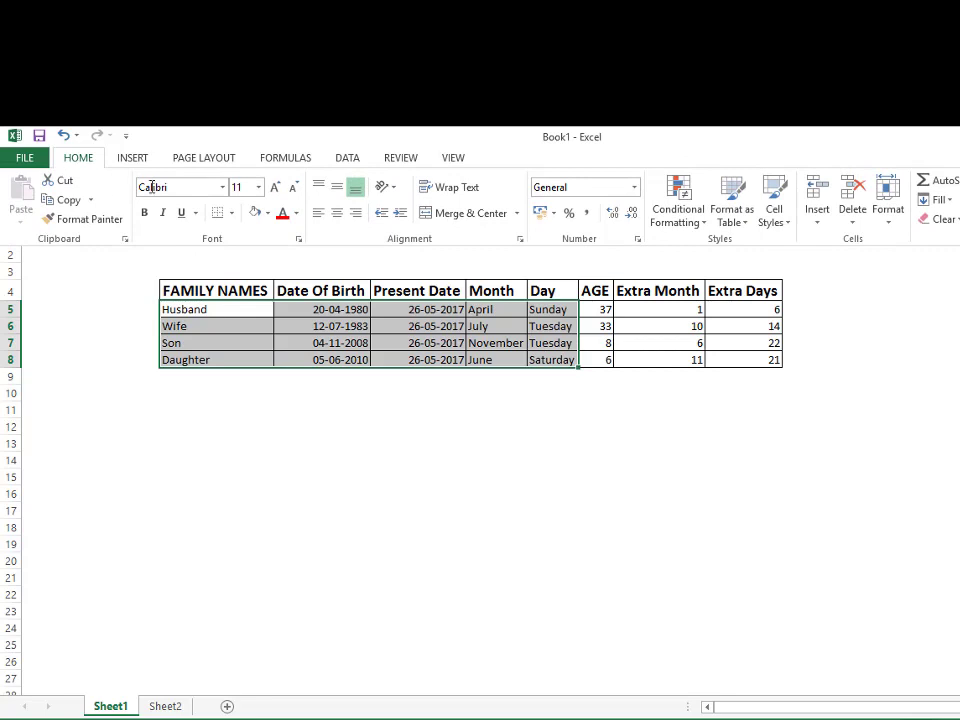
pyautogui.click(318, 213)
# Centre the AGE, Extra Month and Extra Days figures in H5:J8.
pyautogui.click(597, 309)
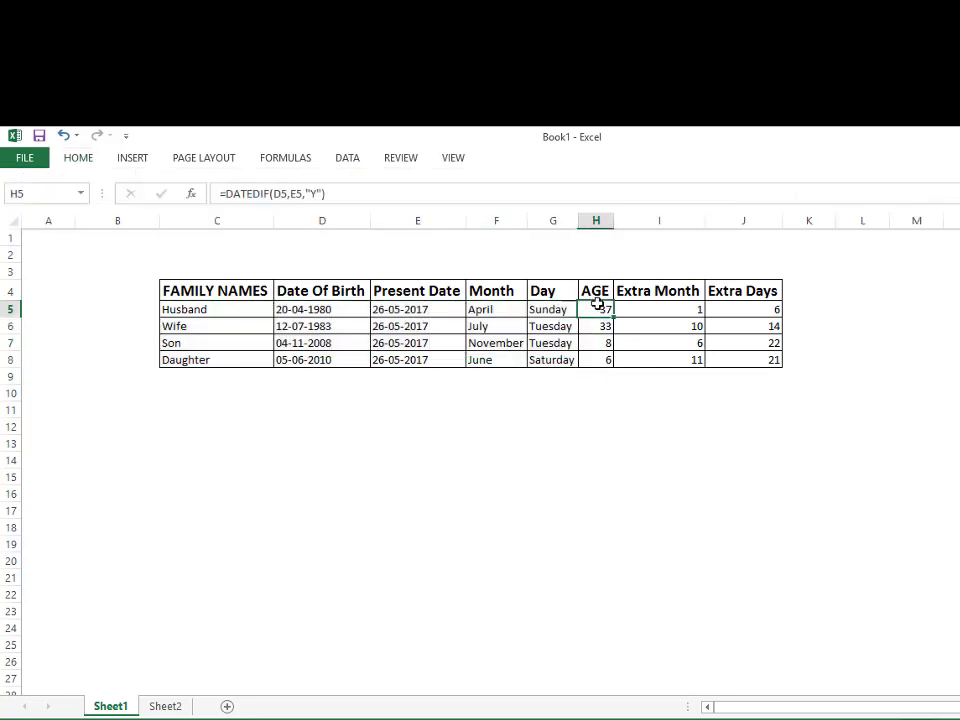
pyautogui.moveTo(601, 322)
pyautogui.mouseDown()
pyautogui.moveTo(723, 362)
pyautogui.moveTo(752, 356)
pyautogui.mouseUp()
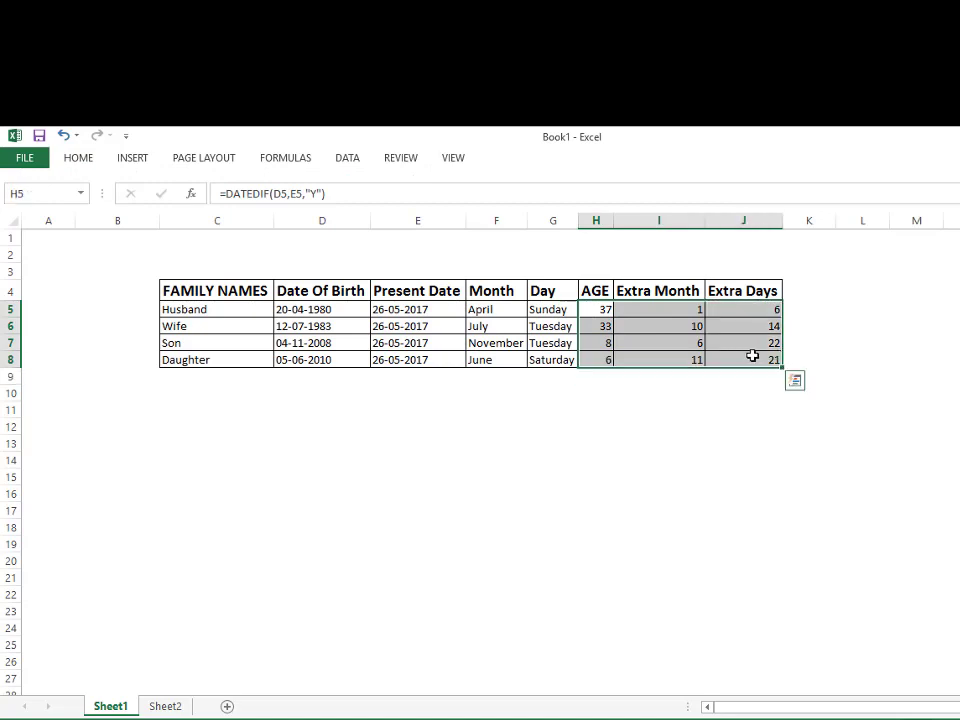
pyautogui.rightClick(754, 358)
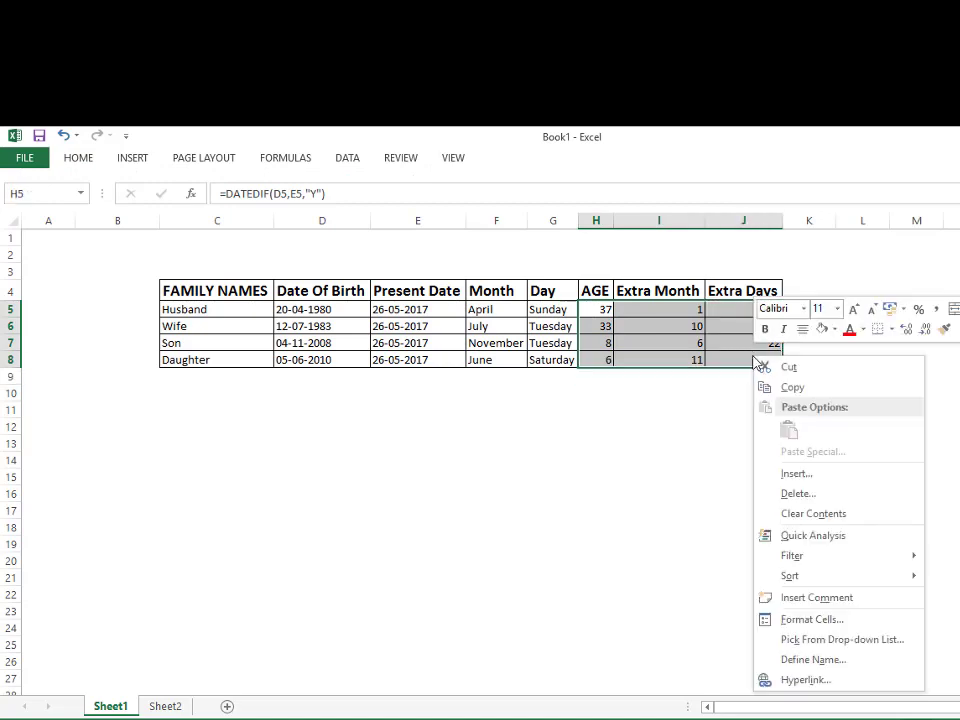
pyautogui.click(806, 336)
pyautogui.click(724, 411)
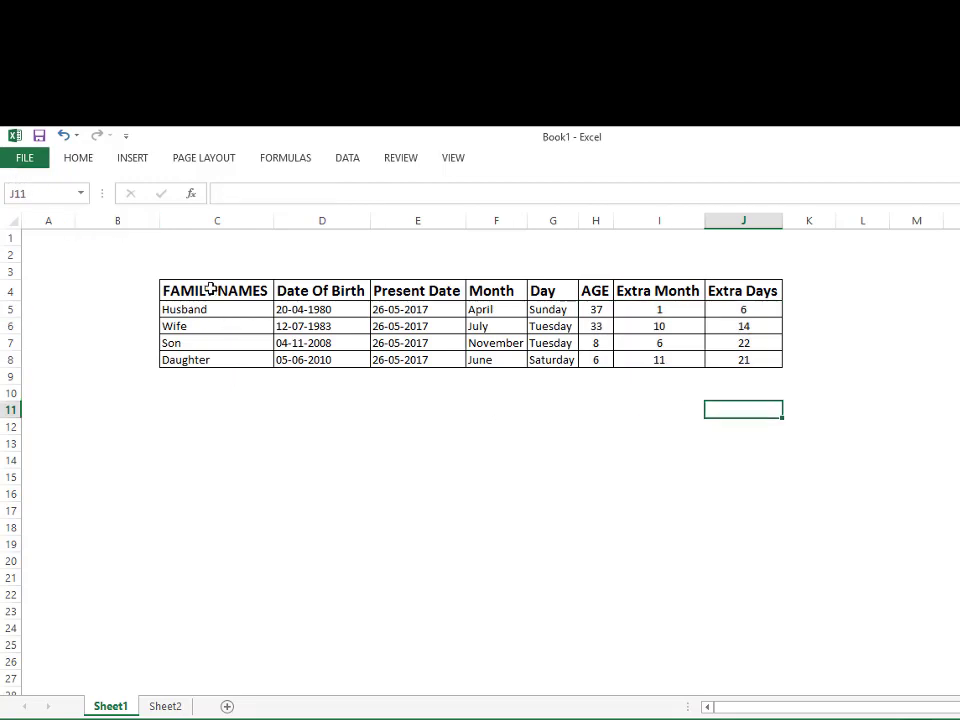
# Fill the header row C4:J4 with Blue, Accent 1, Lighter 40%.
pyautogui.moveTo(203, 290); pyautogui.dragTo(724, 289)
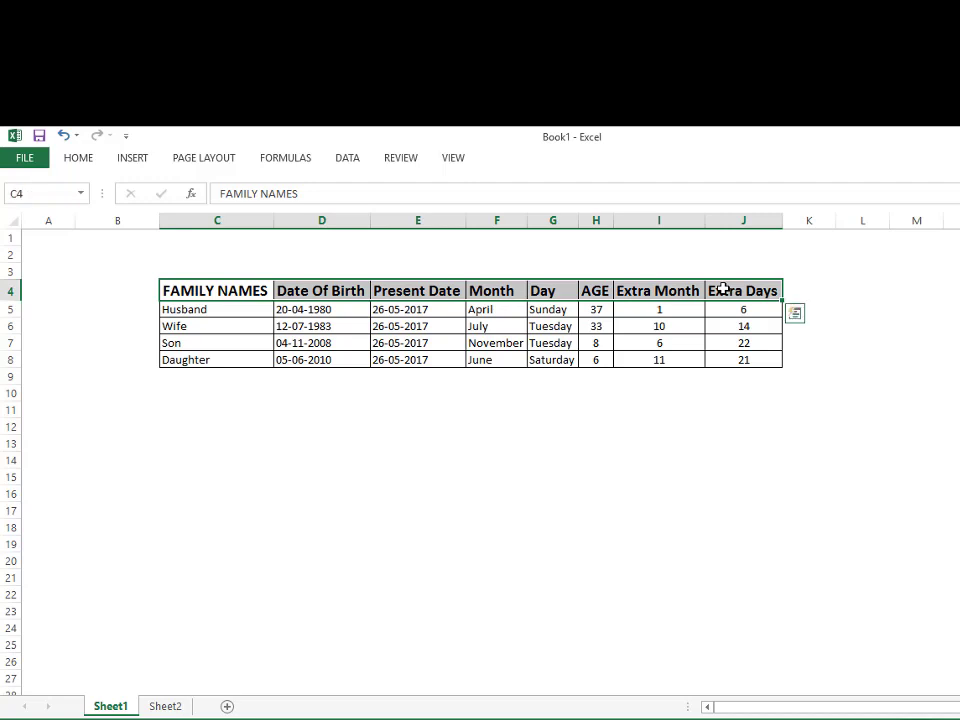
pyautogui.rightClick(724, 289)
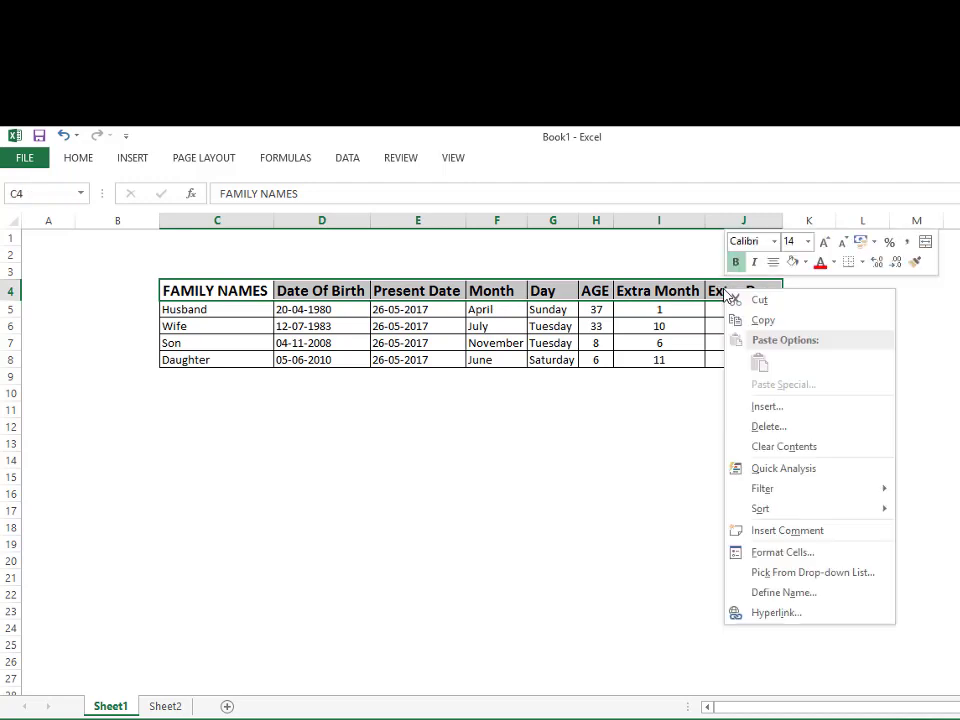
pyautogui.click(805, 263)
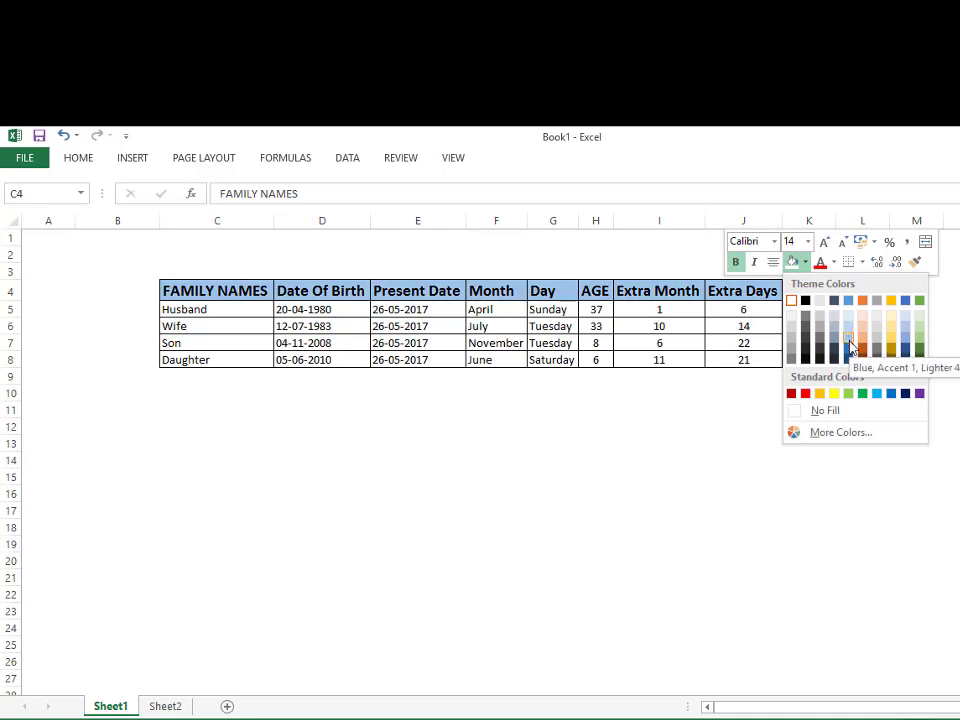
pyautogui.click(849, 347)
pyautogui.click(820, 395)
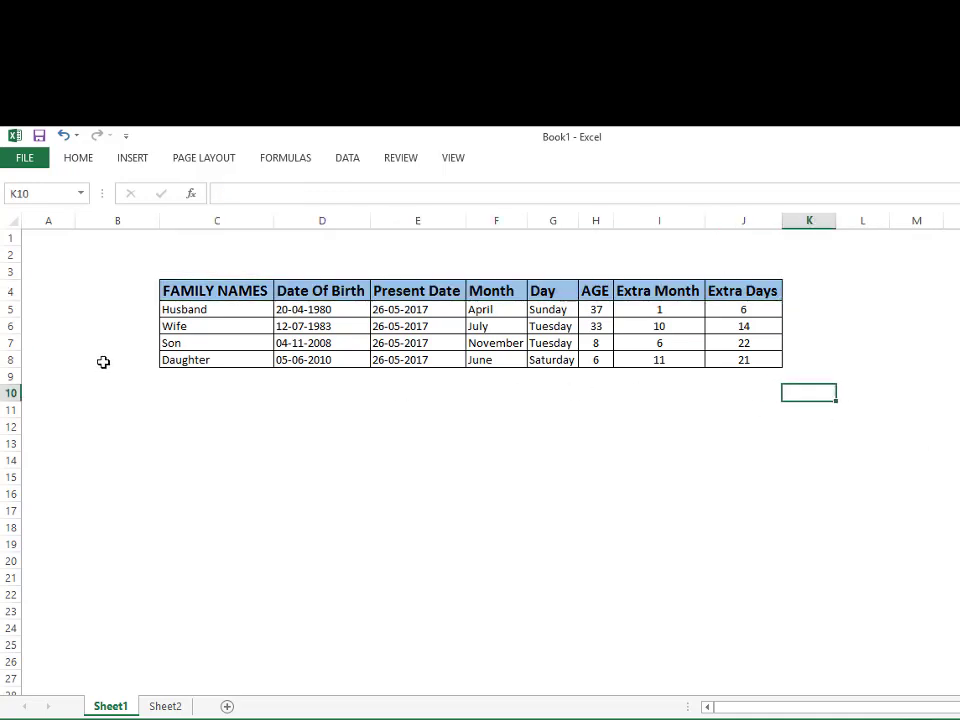
# Change the font colour of the C4:J4 header text to dark orange.
pyautogui.moveTo(182, 291)
pyautogui.mouseDown()
pyautogui.moveTo(750, 298)
pyautogui.moveTo(752, 306)
pyautogui.mouseUp()
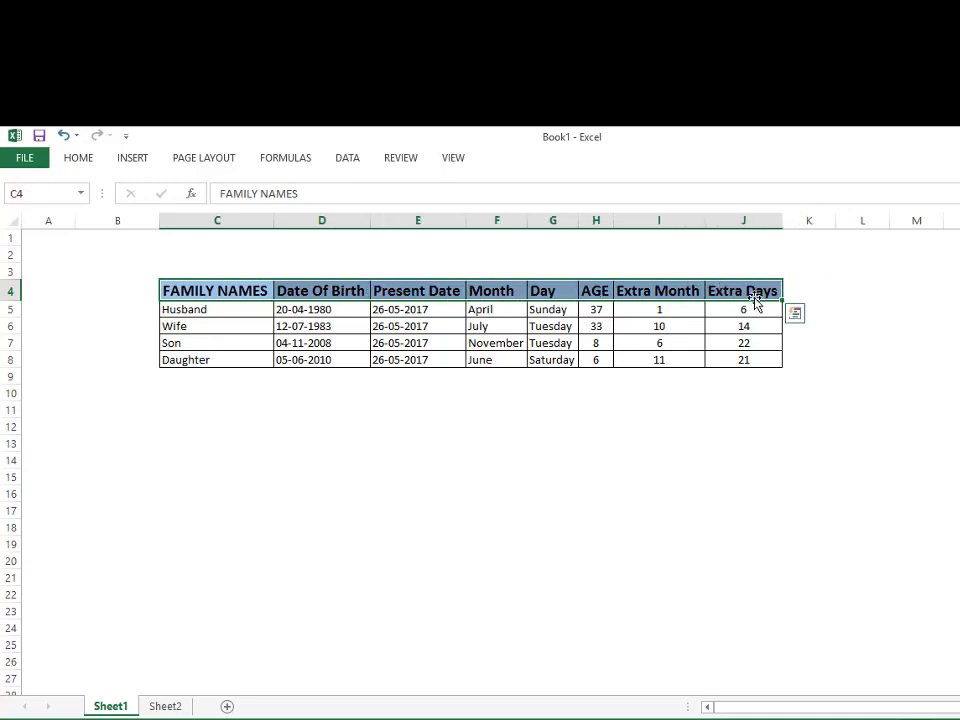
pyautogui.rightClick(759, 292)
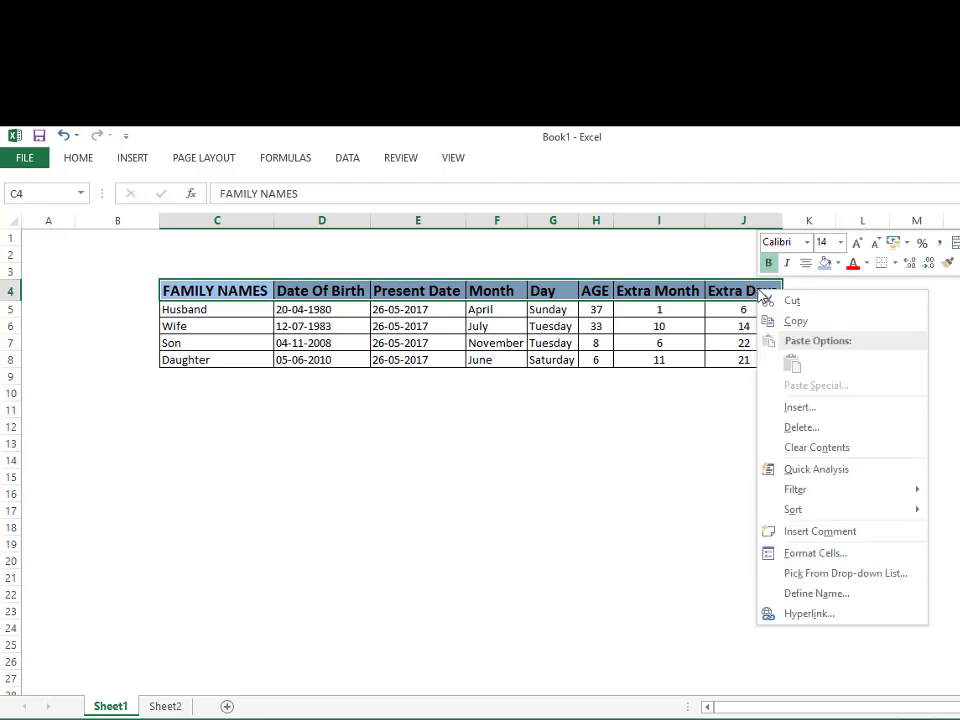
pyautogui.click(868, 264)
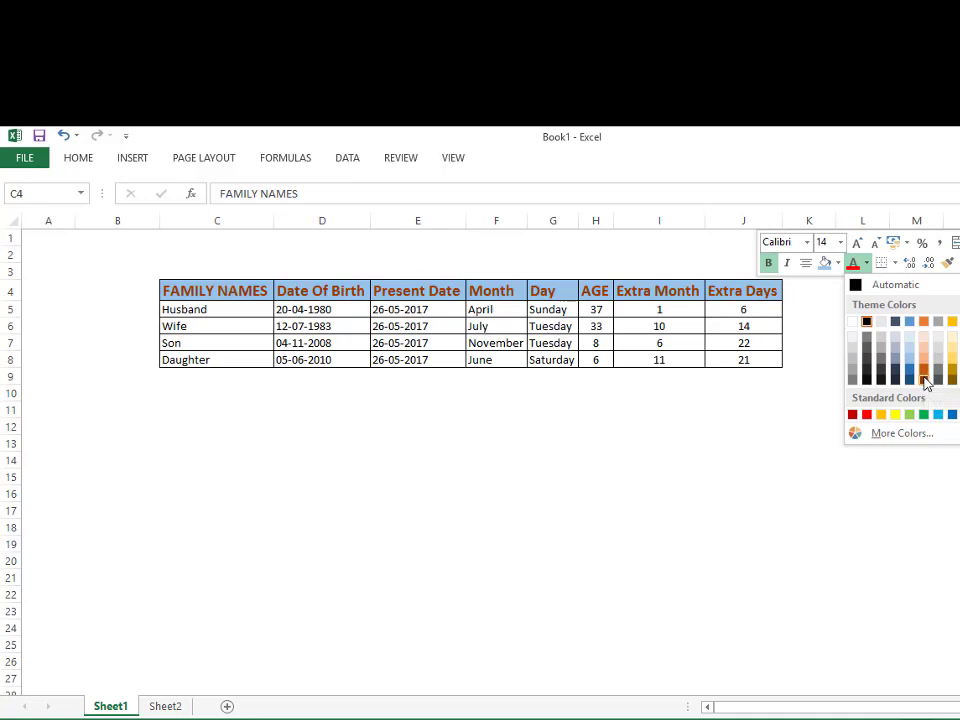
pyautogui.click(924, 384)
pyautogui.click(840, 446)
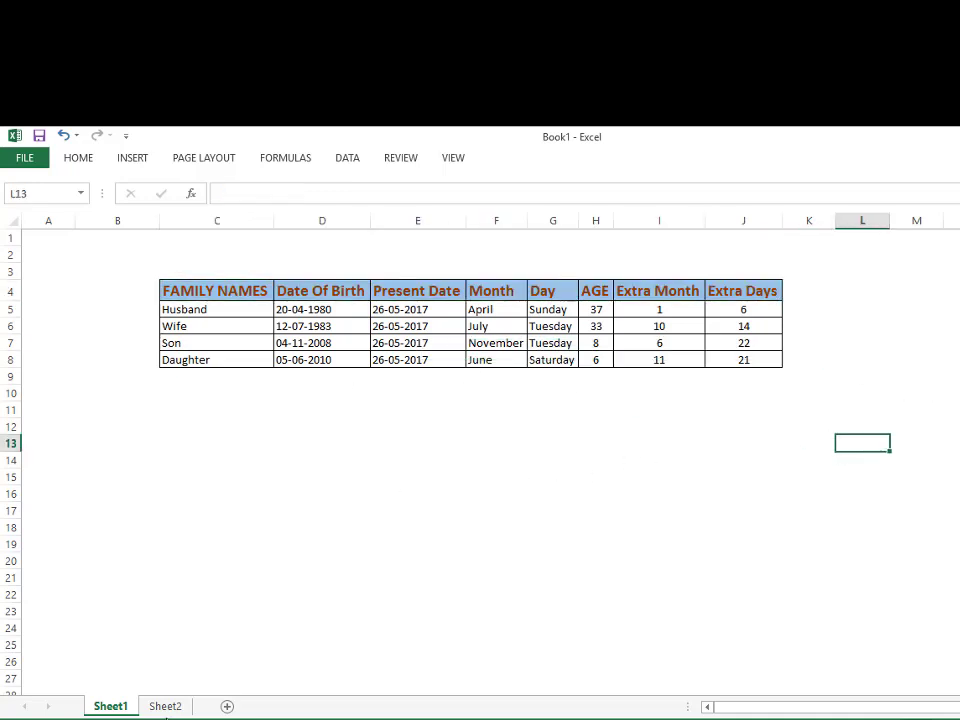
# On Sheet2, autofit the name and age columns and clear the FAMILY NAMES label in D7.
pyautogui.click(166, 708)
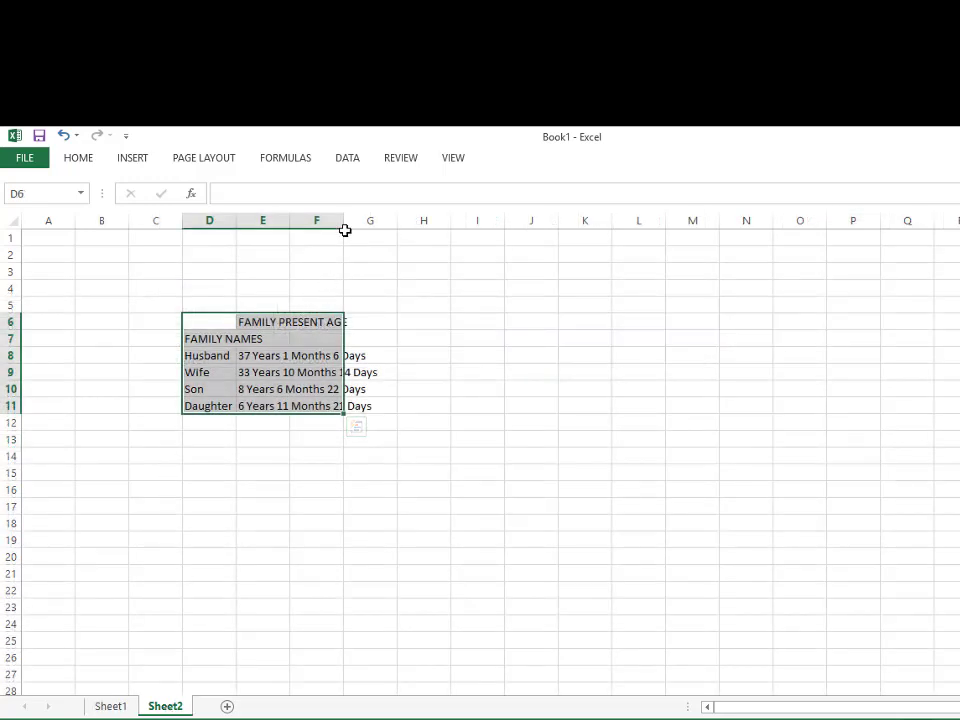
pyautogui.moveTo(344, 226); pyautogui.dragTo(424, 223)
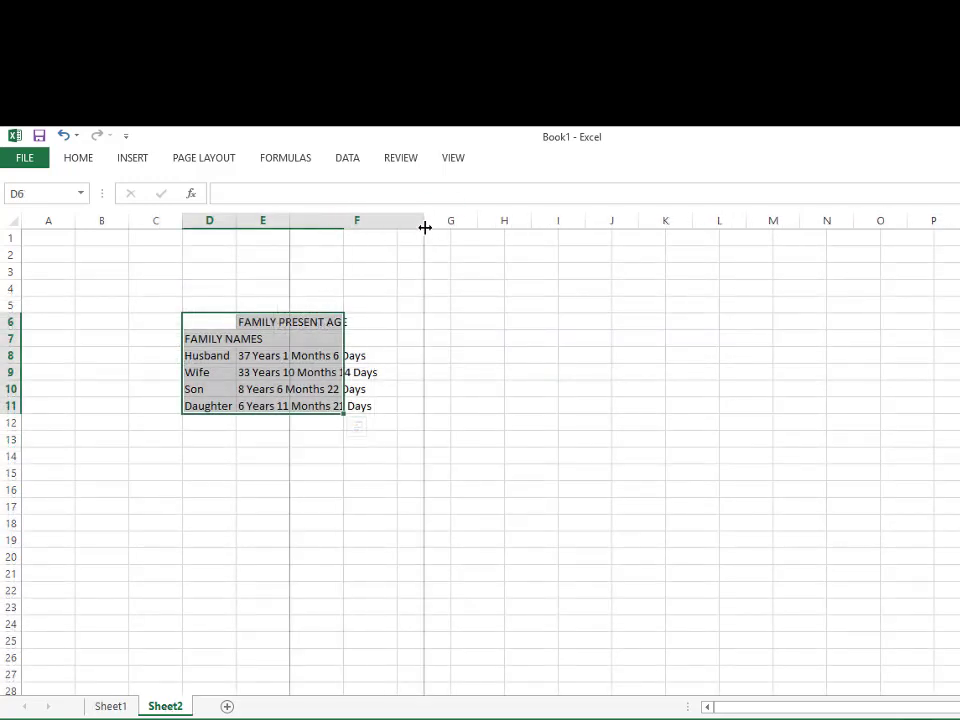
pyautogui.doubleClick(236, 220)
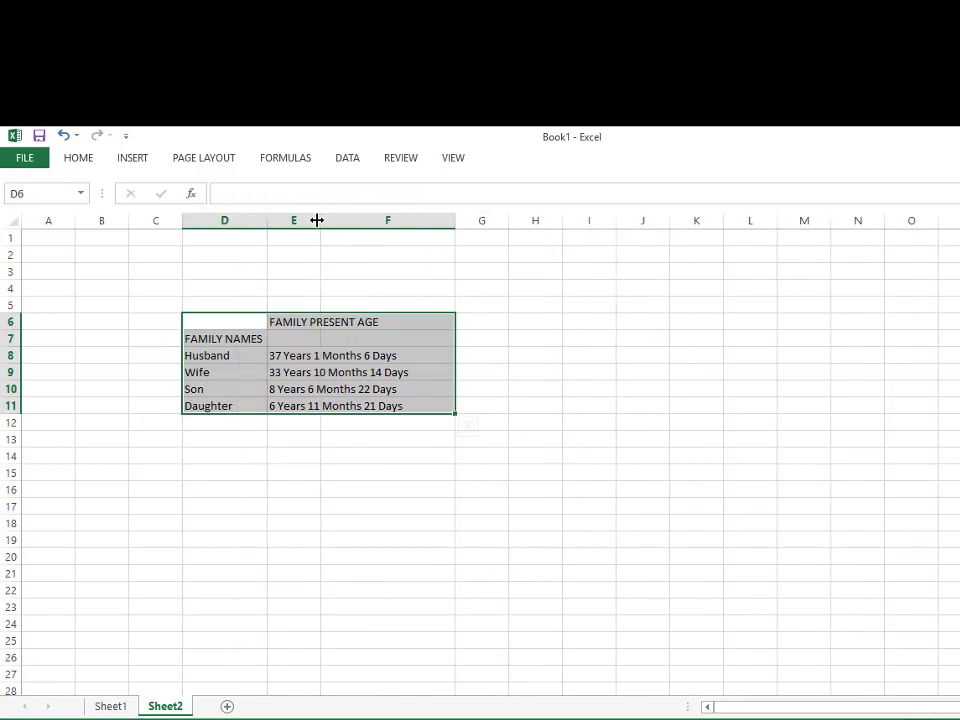
pyautogui.doubleClick(319, 214)
pyautogui.click(302, 368)
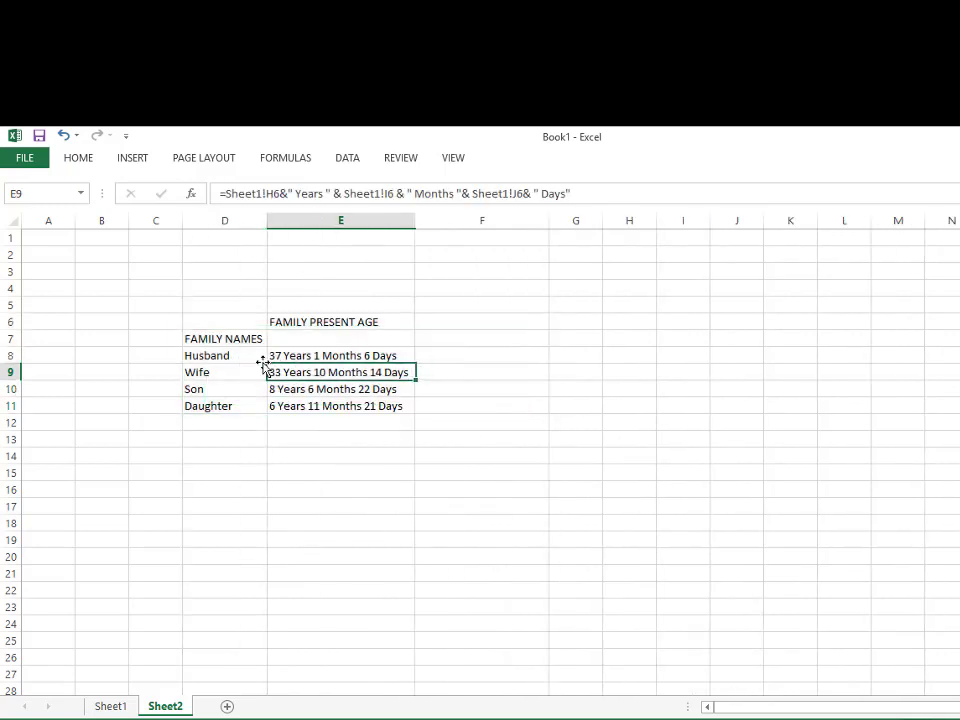
pyautogui.click(193, 337)
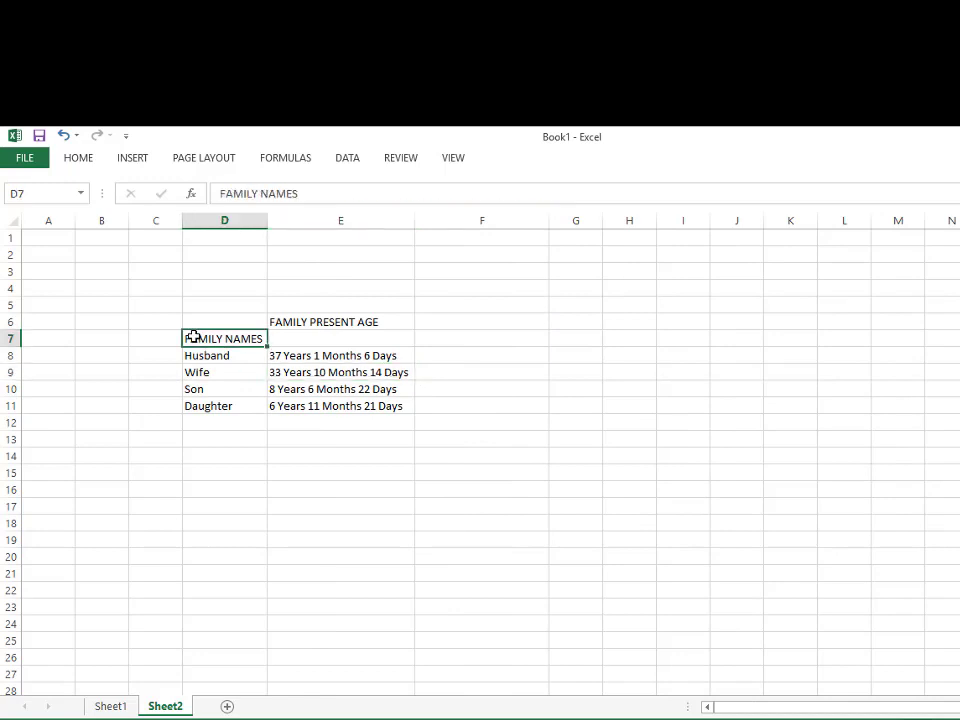
pyautogui.press('Delete')
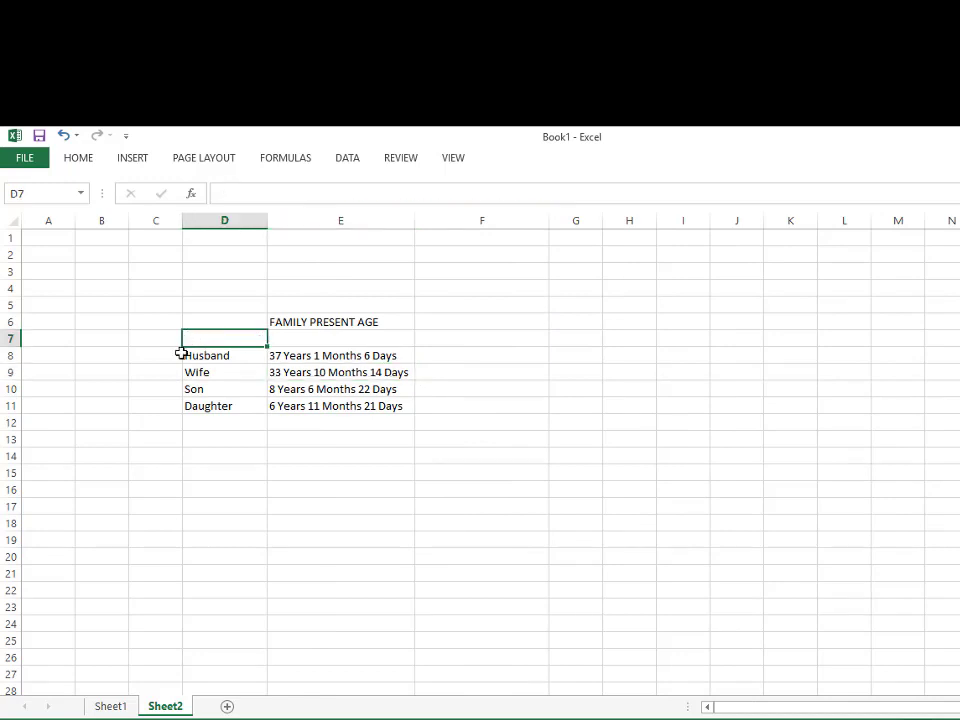
# Apply All Borders to the names-and-ages range D8:E11.
pyautogui.moveTo(191, 354)
pyautogui.mouseDown()
pyautogui.moveTo(218, 402)
pyautogui.moveTo(345, 392)
pyautogui.mouseUp()
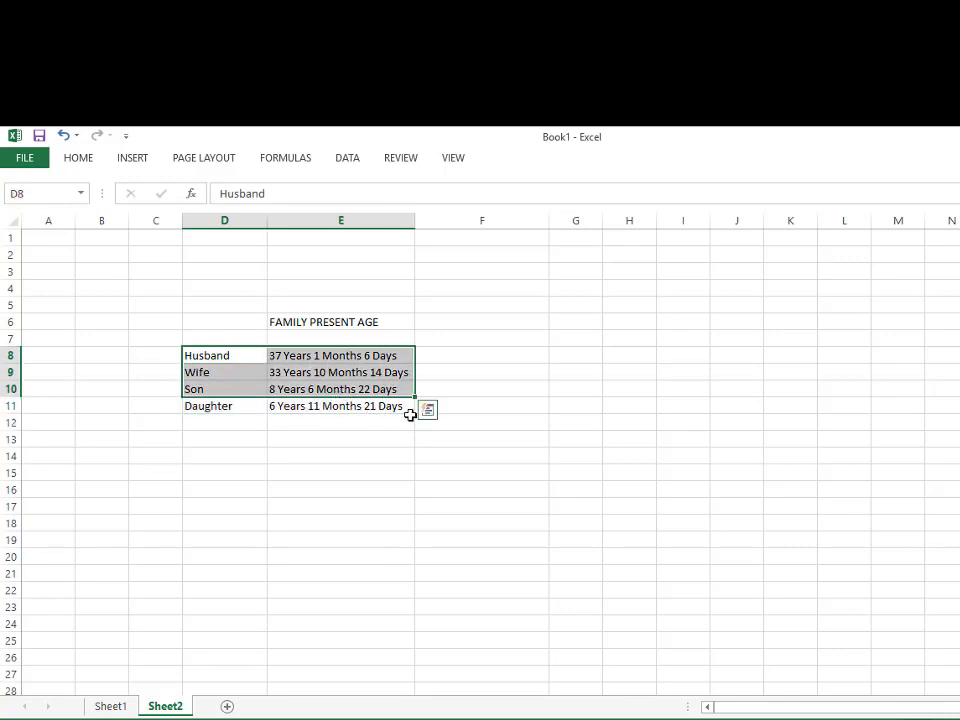
pyautogui.moveTo(410, 412); pyautogui.dragTo(212, 358)
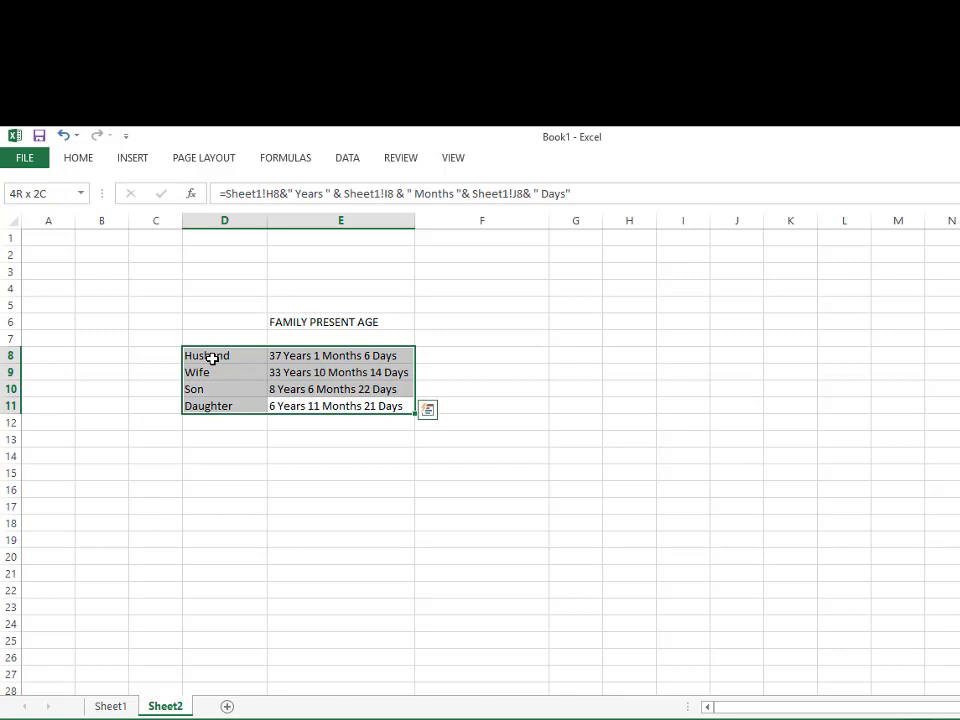
pyautogui.rightClick(212, 358)
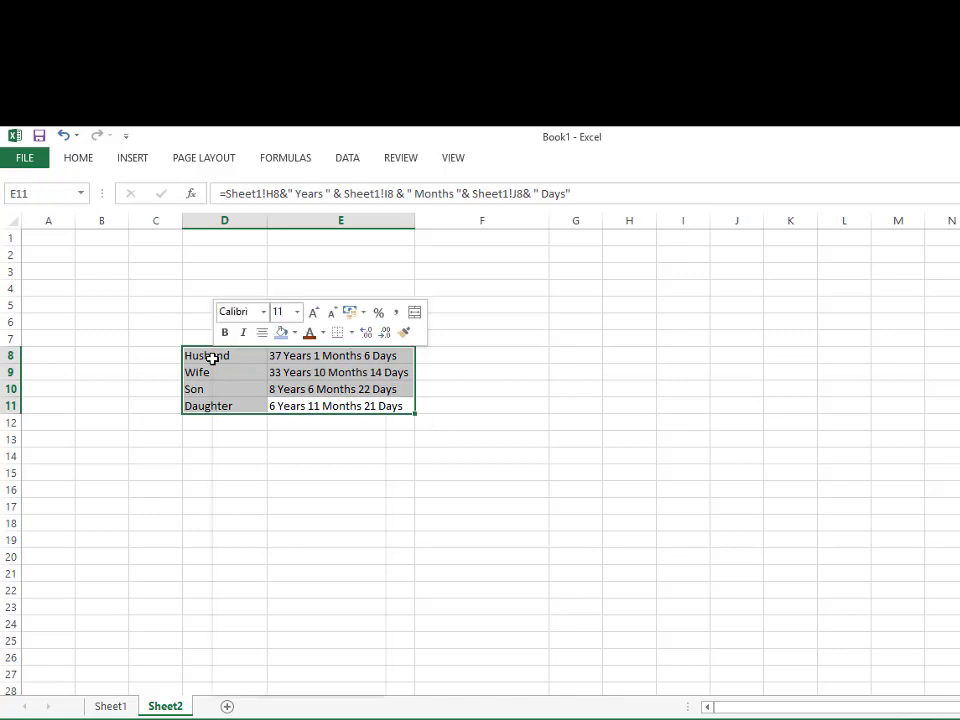
pyautogui.click(351, 333)
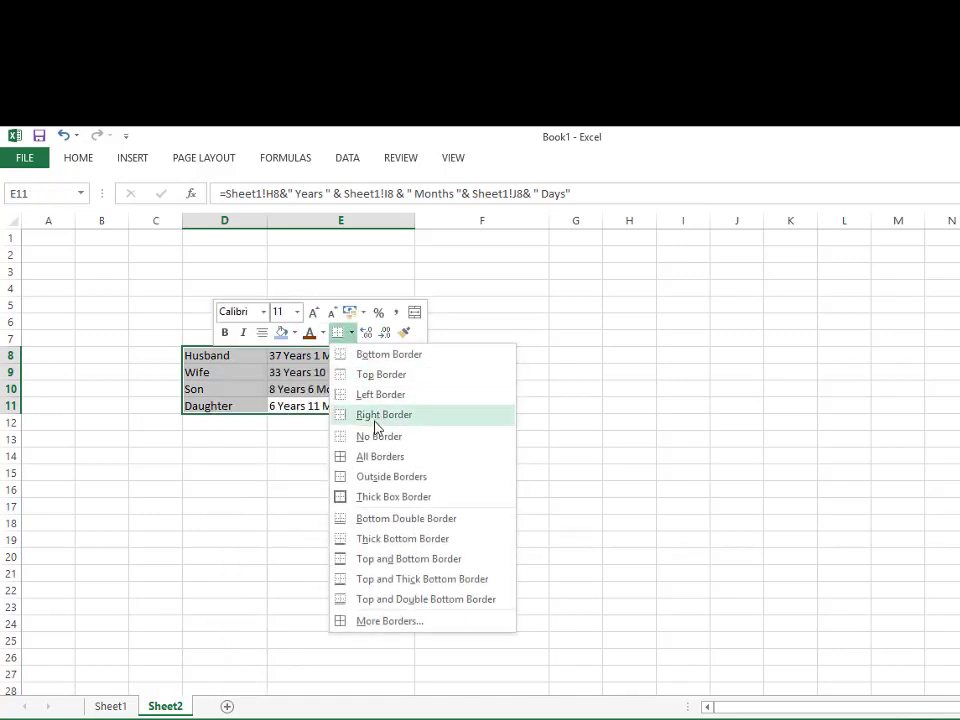
pyautogui.click(373, 456)
pyautogui.click(345, 470)
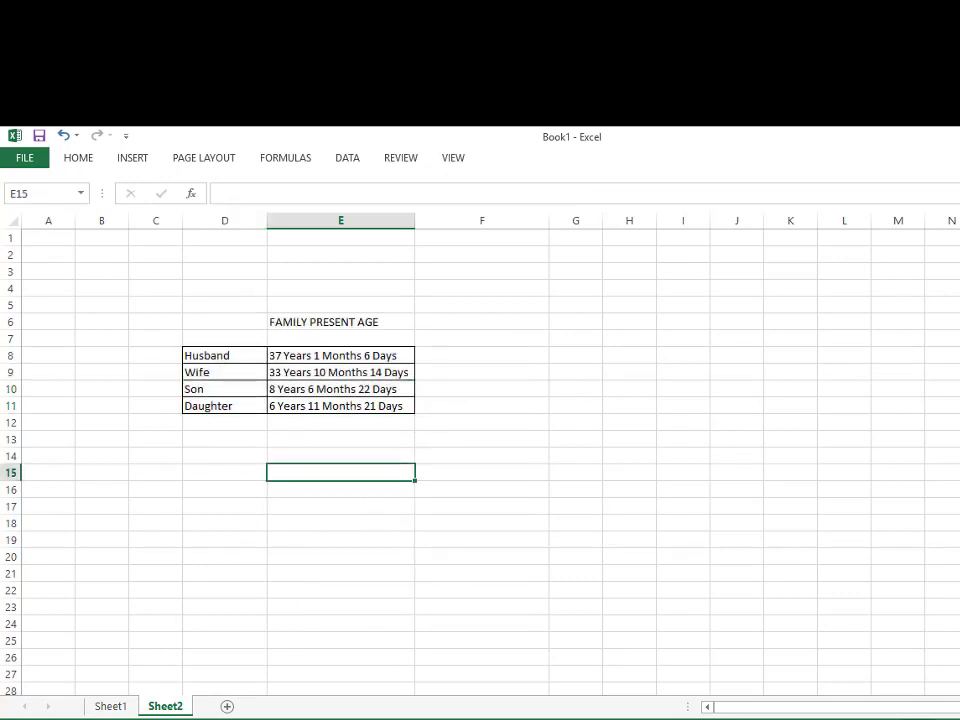
# Rename Sheet2 to My Family Age and move it in front of Sheet1.
pyautogui.doubleClick(166, 707)
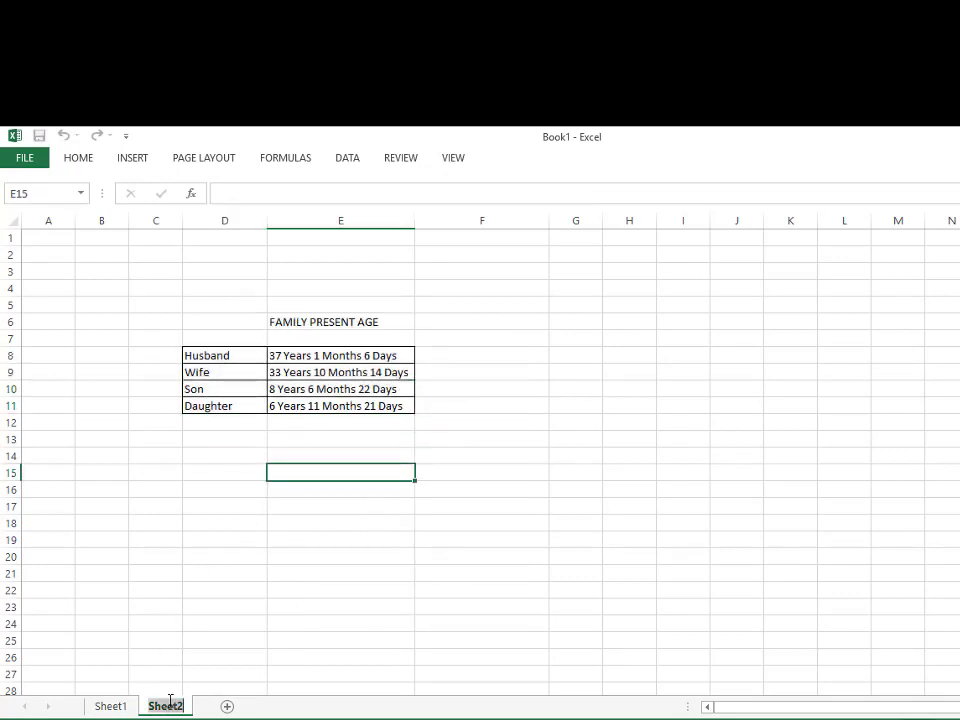
pyautogui.write('My Fam')
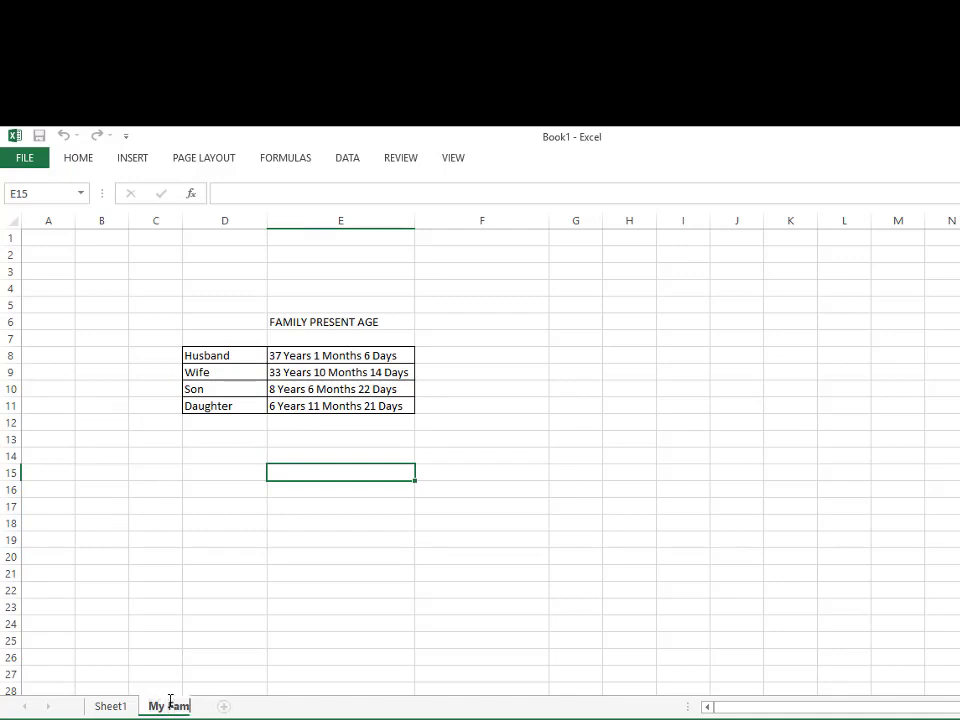
pyautogui.write('ily')
pyautogui.write(' Age')
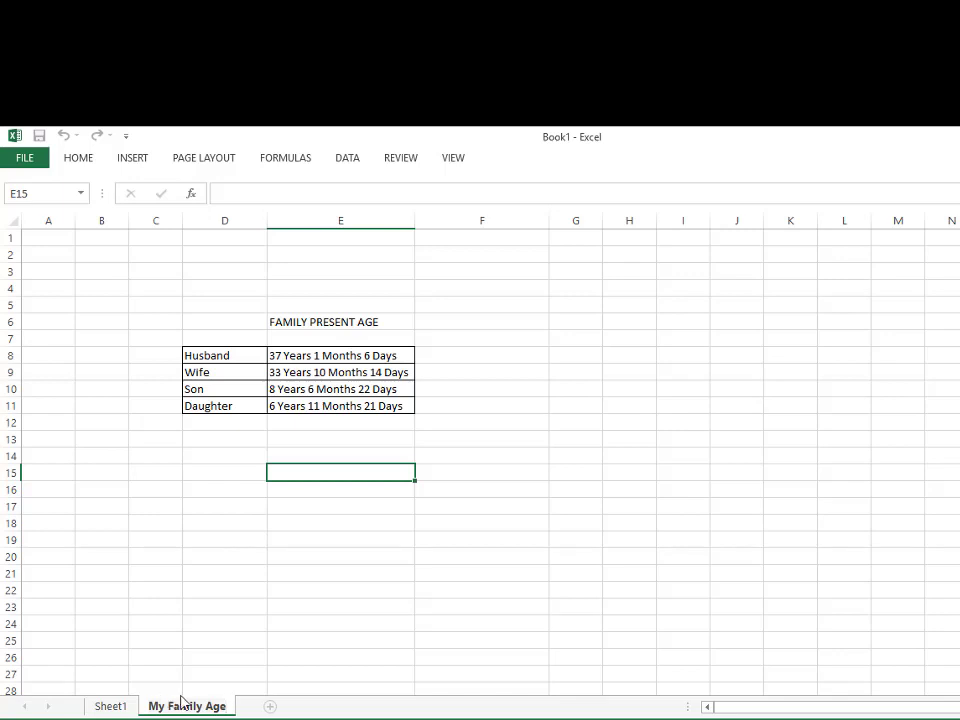
pyautogui.click(206, 676)
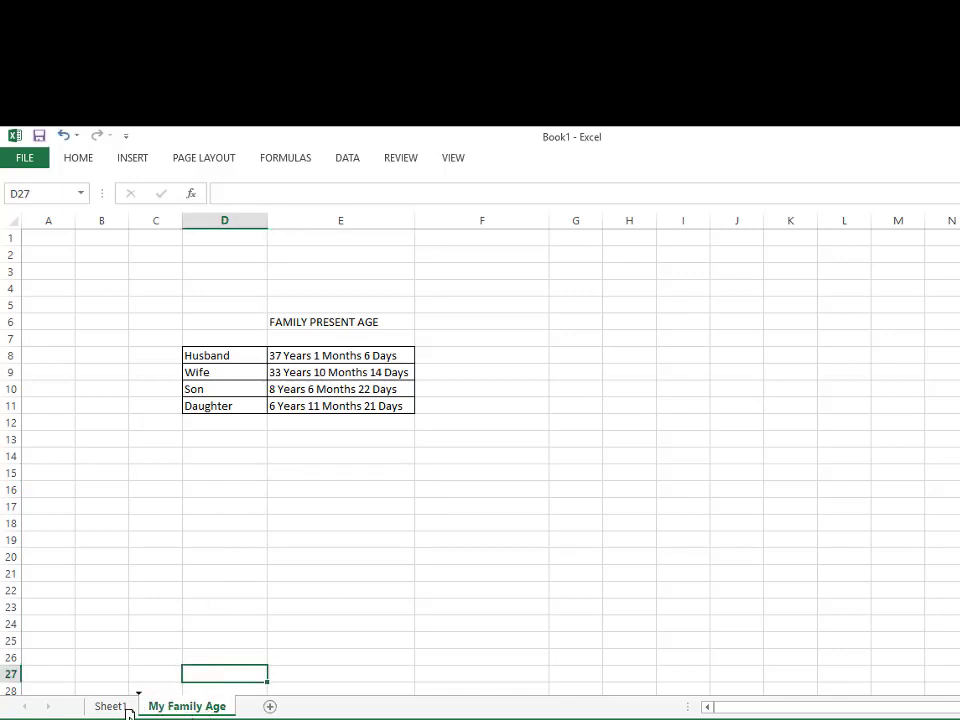
pyautogui.moveTo(207, 708); pyautogui.dragTo(90, 706)
# Rename Sheet1 to Birth Calculations.
pyautogui.click(208, 708)
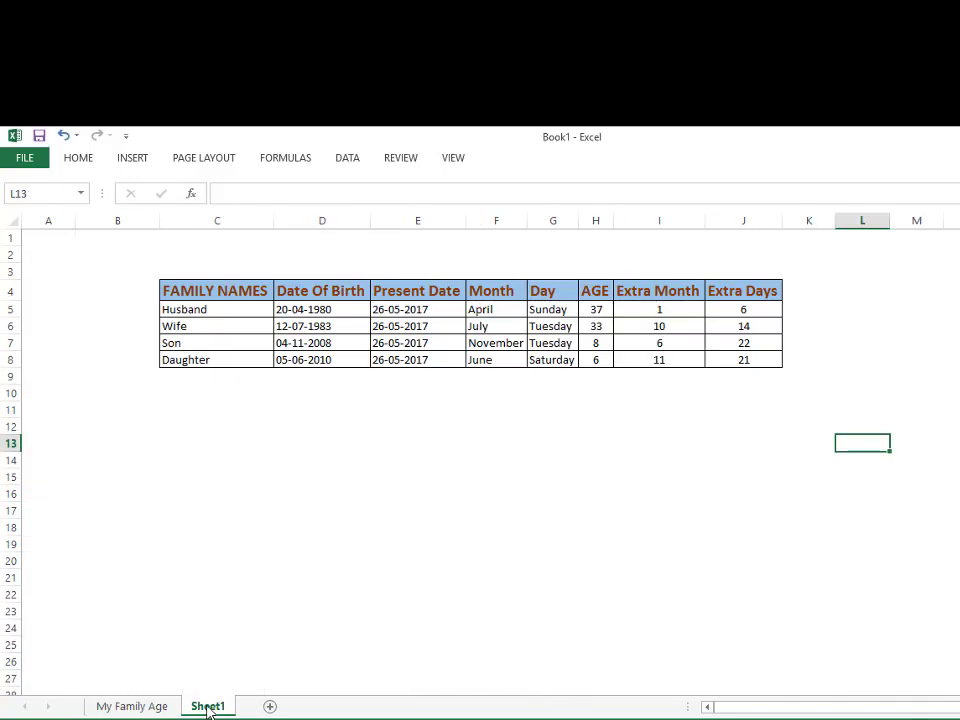
pyautogui.write('B')
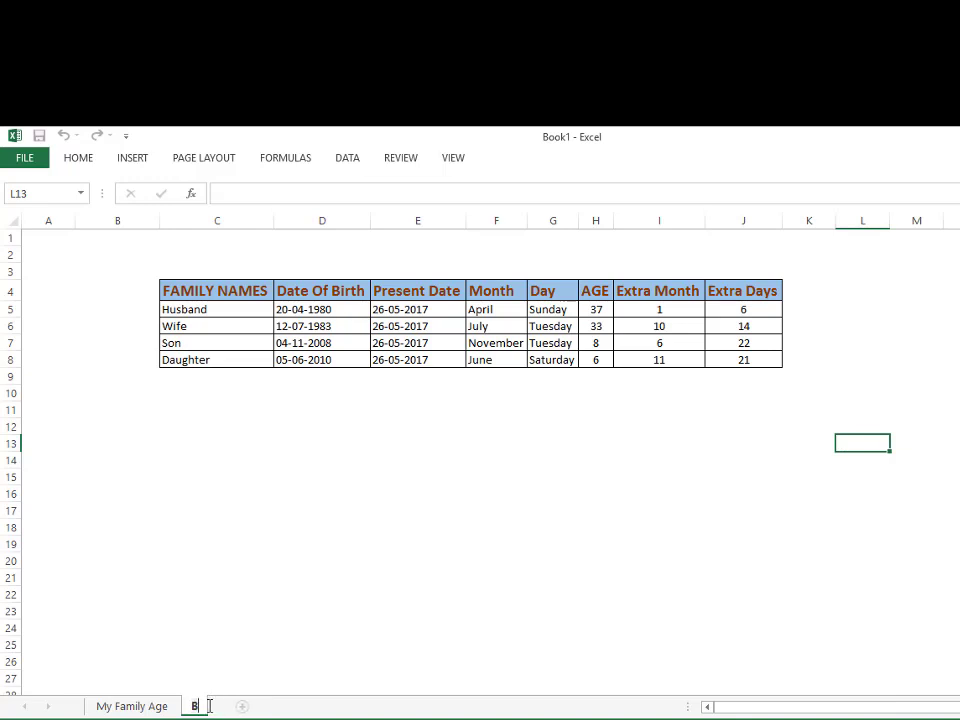
pyautogui.write('irth C')
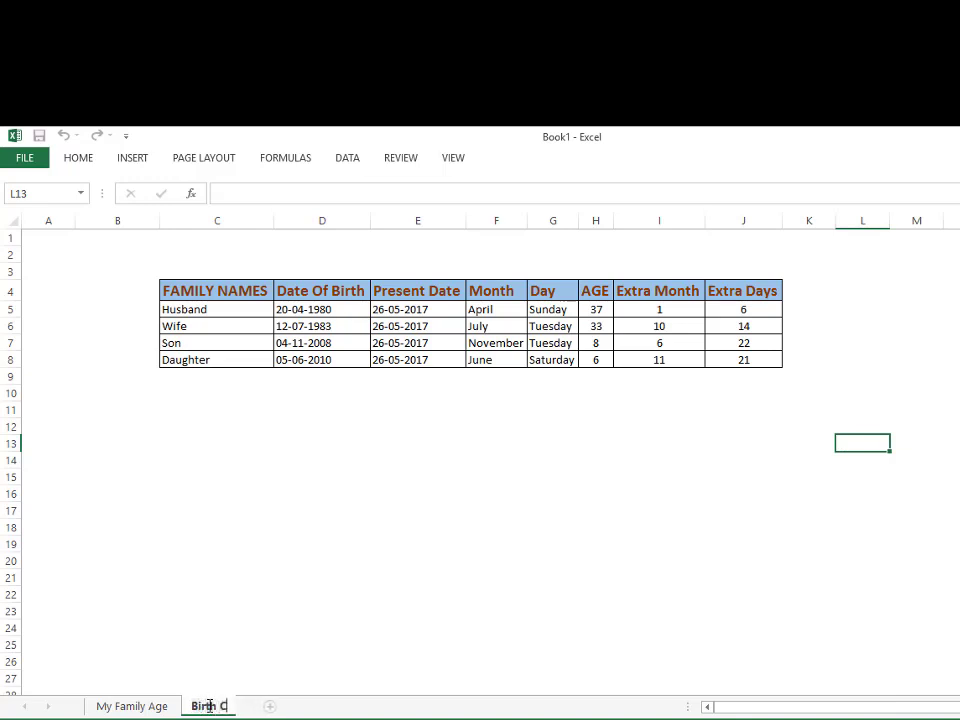
pyautogui.write('alc')
pyautogui.write('ulation')
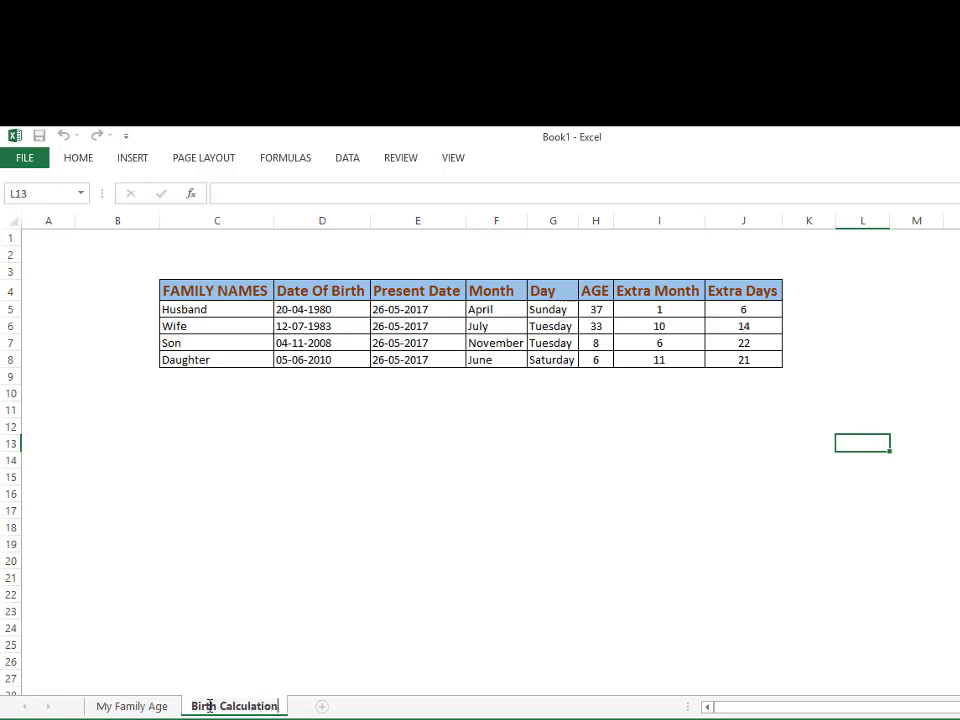
pyautogui.write('s')
pyautogui.click(249, 576)
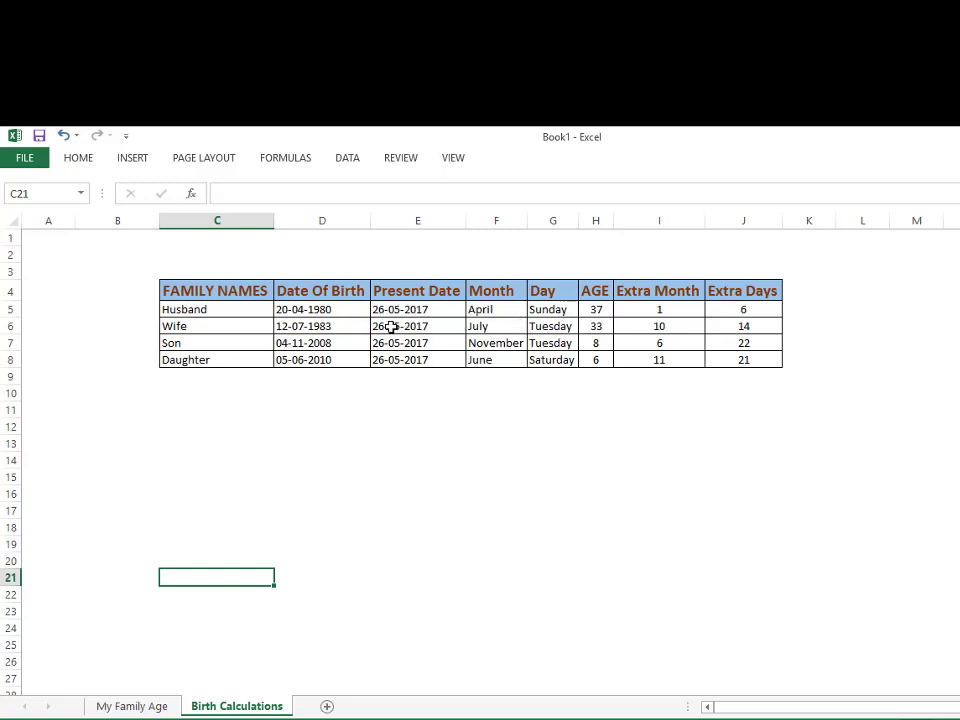
# Switch between the two sheets and inspect the TODAY formula in E5.
pyautogui.click(157, 705)
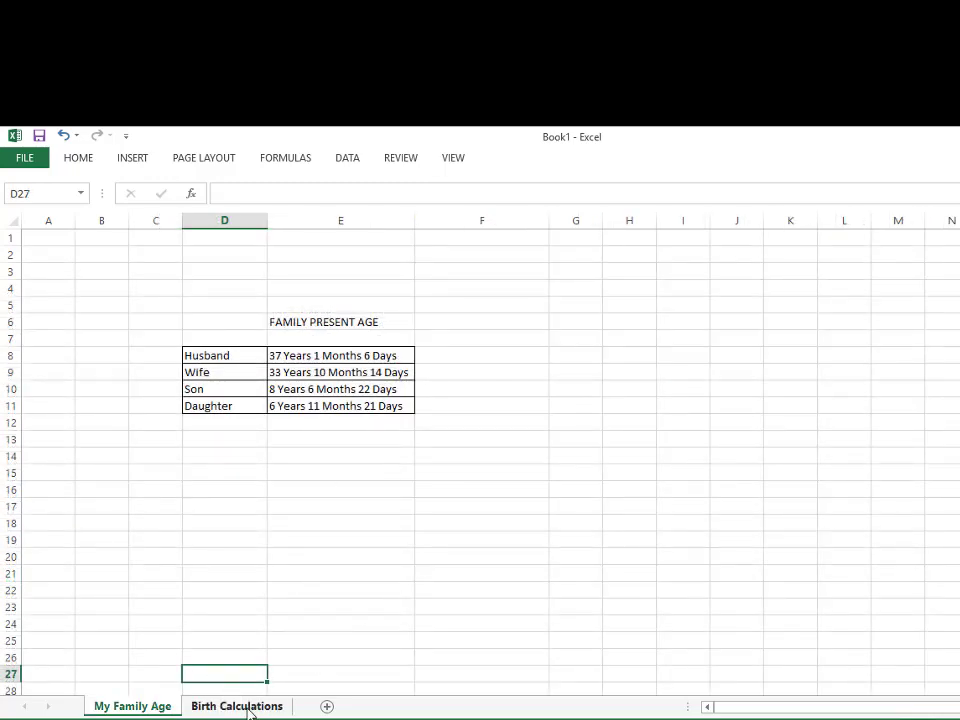
pyautogui.click(266, 705)
pyautogui.click(158, 705)
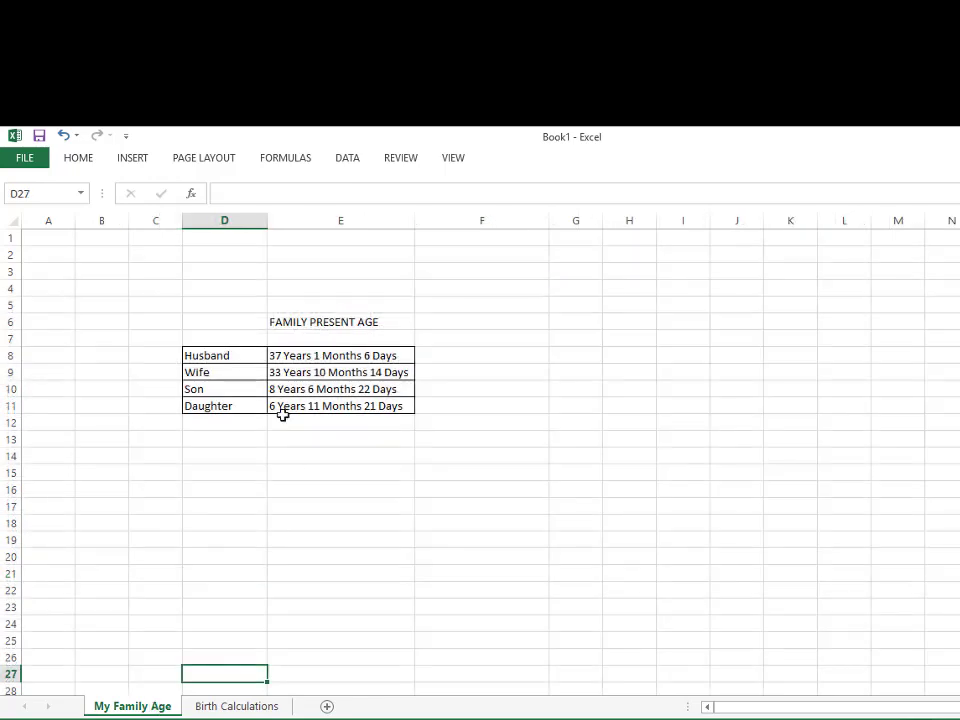
pyautogui.click(226, 706)
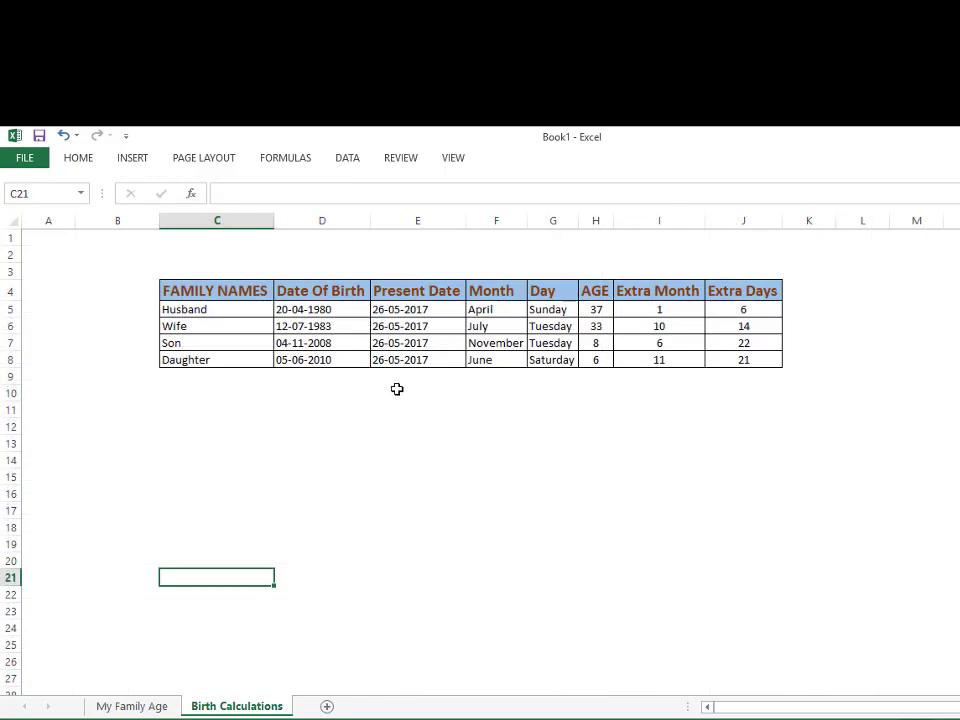
pyautogui.click(381, 308)
pyautogui.doubleClick(381, 308)
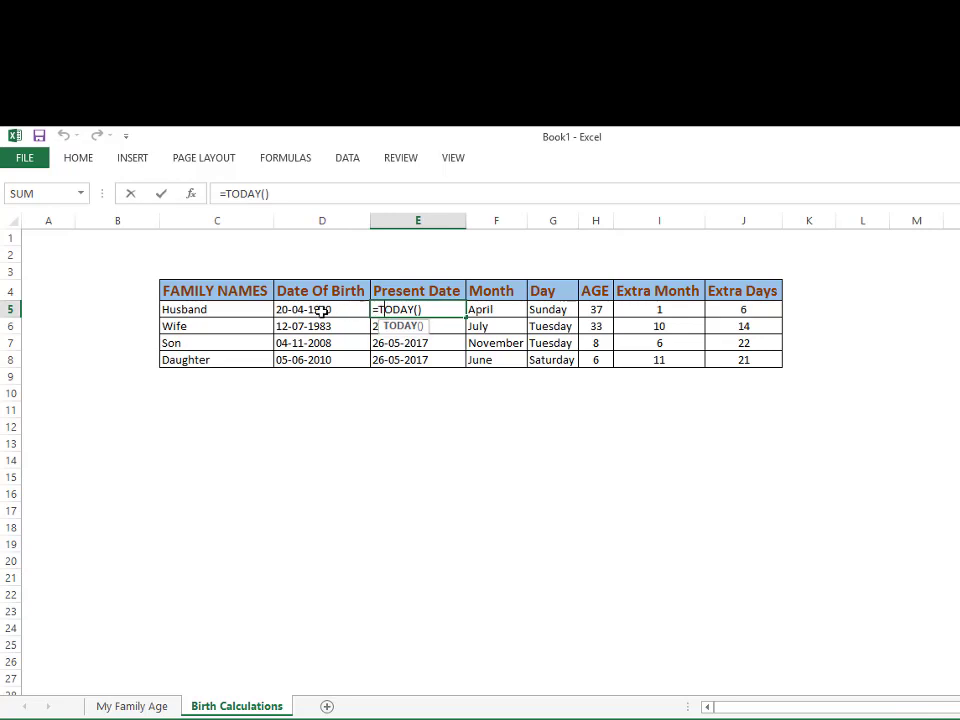
# Change the husband's birth year in D5 to 1975, making it 20-04-1975.
pyautogui.click(321, 310)
pyautogui.doubleClick(341, 309)
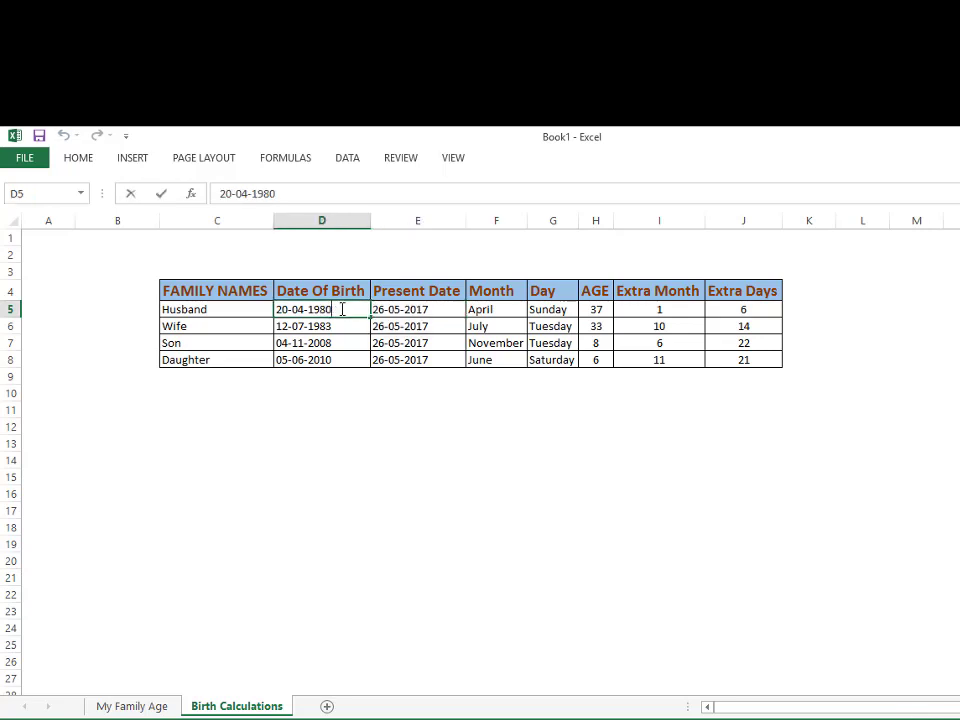
pyautogui.press('BackSpace')
pyautogui.press('BackSpace')
pyautogui.write('75')
pyautogui.press('Return')
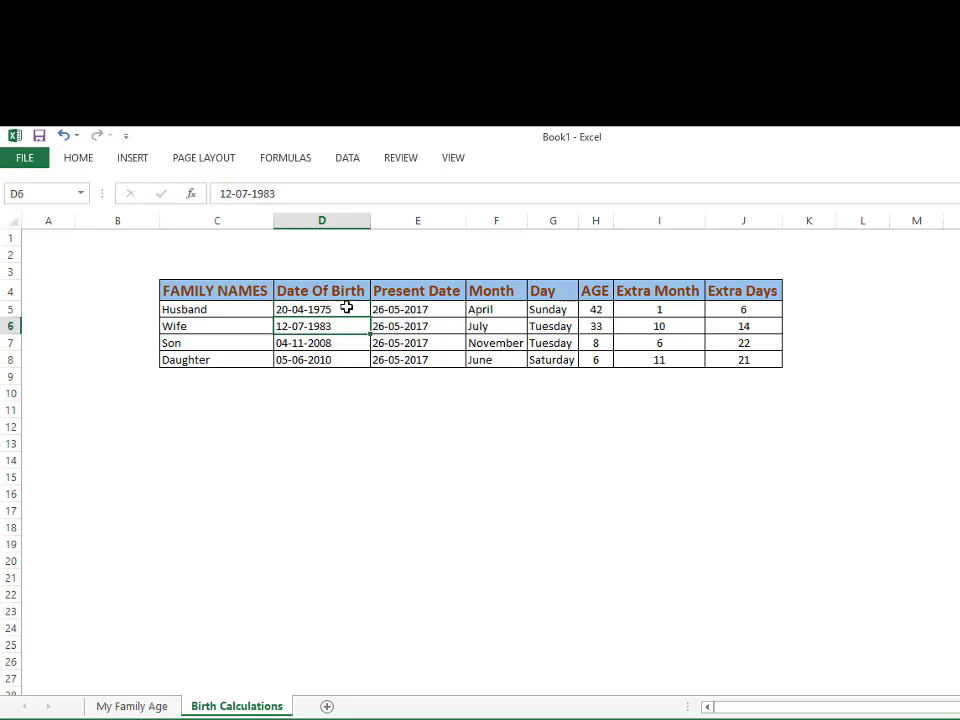
# Check that My Family Age now shows the husband as 42 Years 1 Months 6 Days.
pyautogui.click(140, 708)
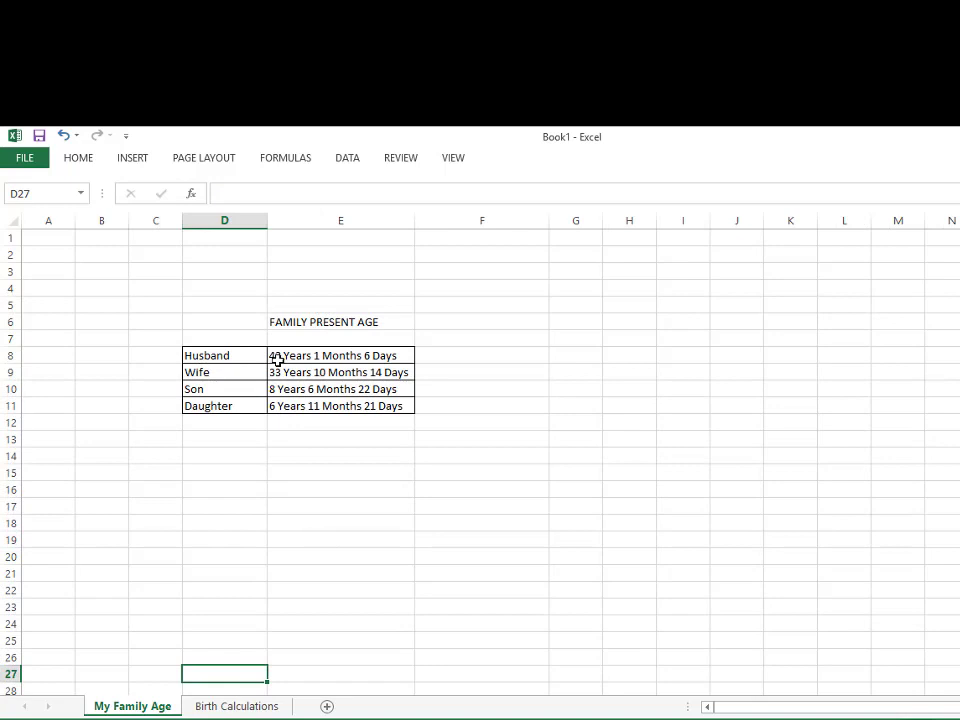
pyautogui.click(243, 705)
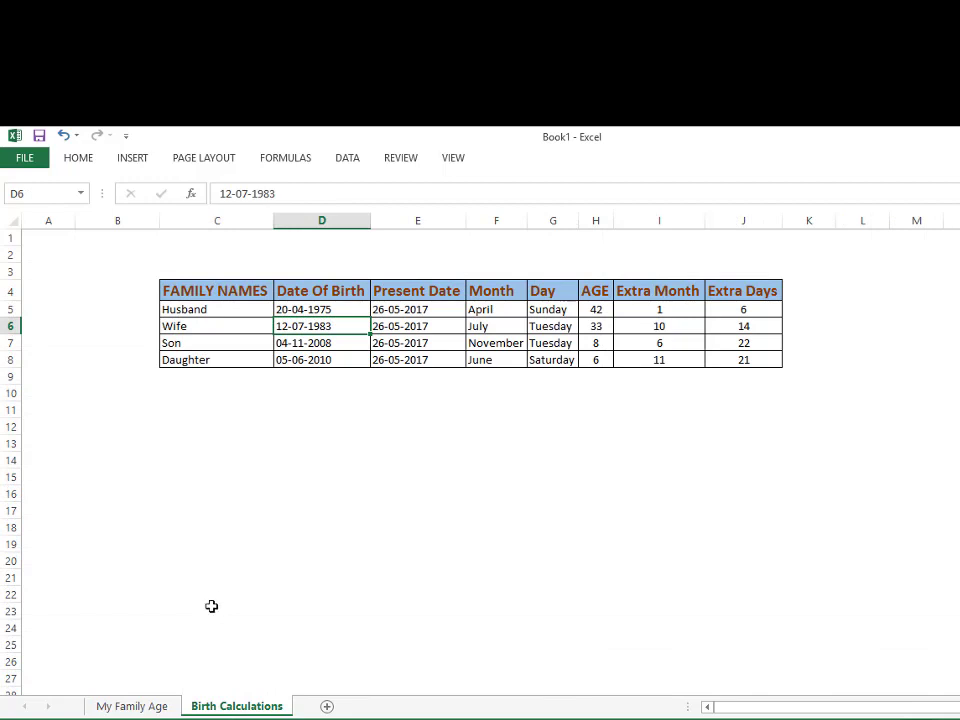
pyautogui.click(133, 707)
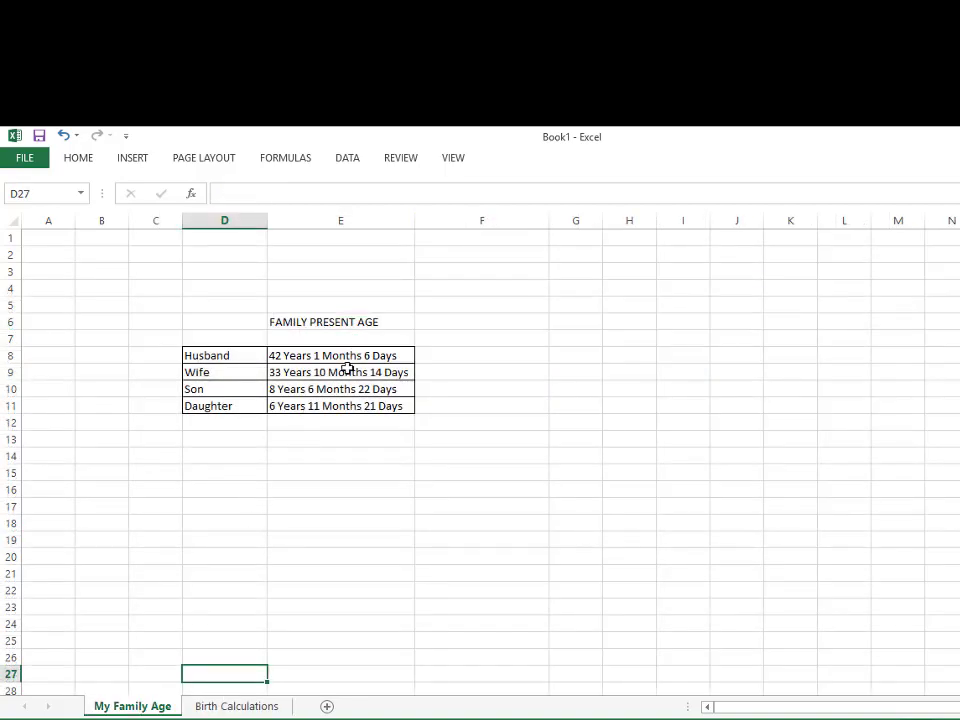